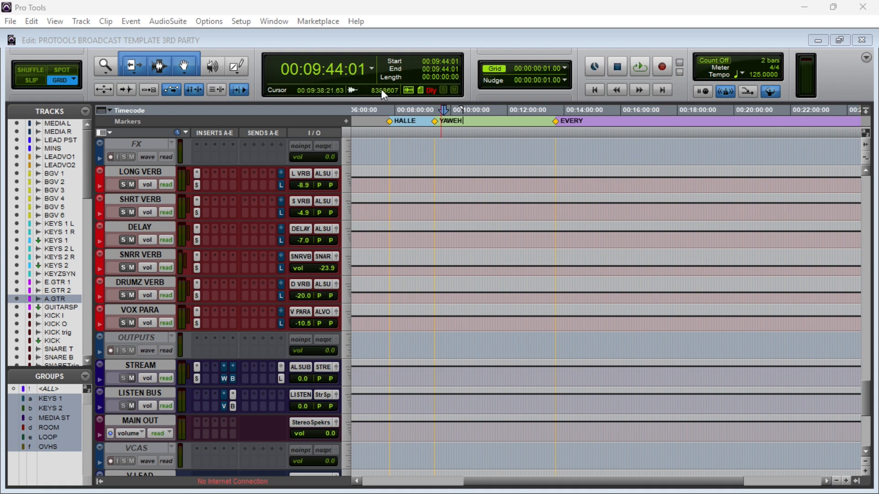
Open the System Usage window and place it over the timeline
{"action": "left_click", "coordinate": [316, 40]}
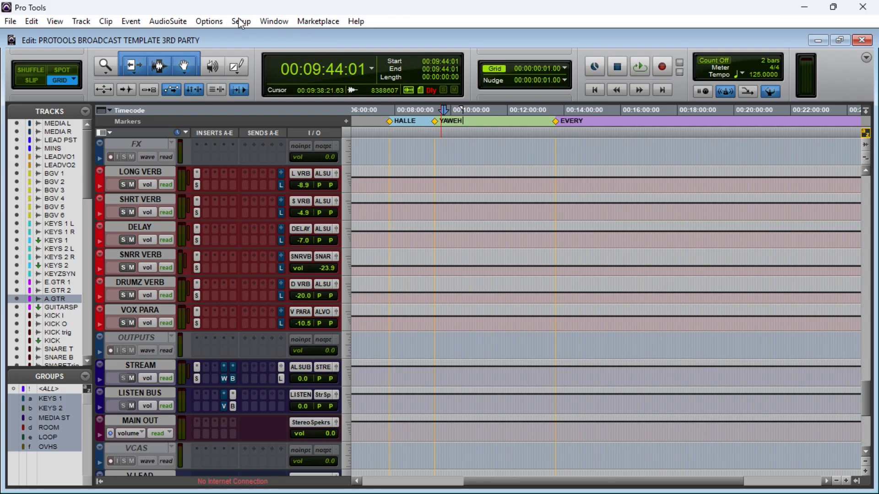
{"action": "left_click", "coordinate": [278, 23]}
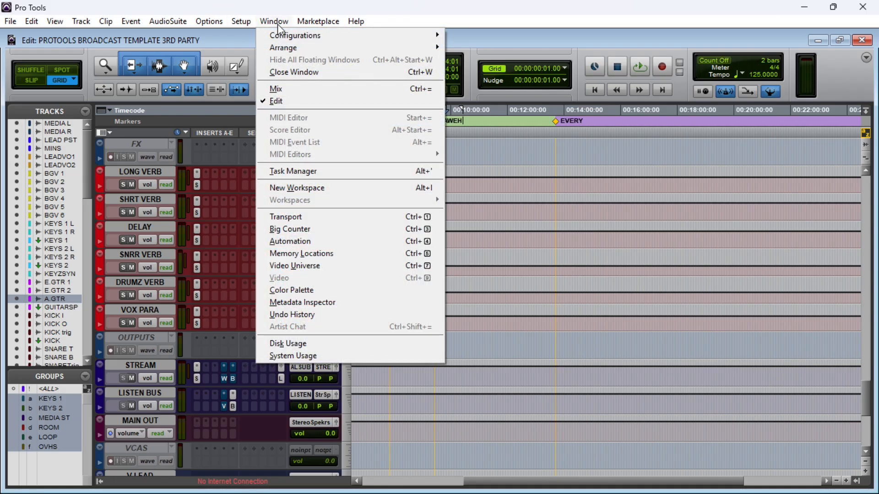
{"action": "left_click", "coordinate": [340, 357]}
{"action": "left_click_drag", "start_coordinate": [600, 171], "coordinate": [546, 171]}
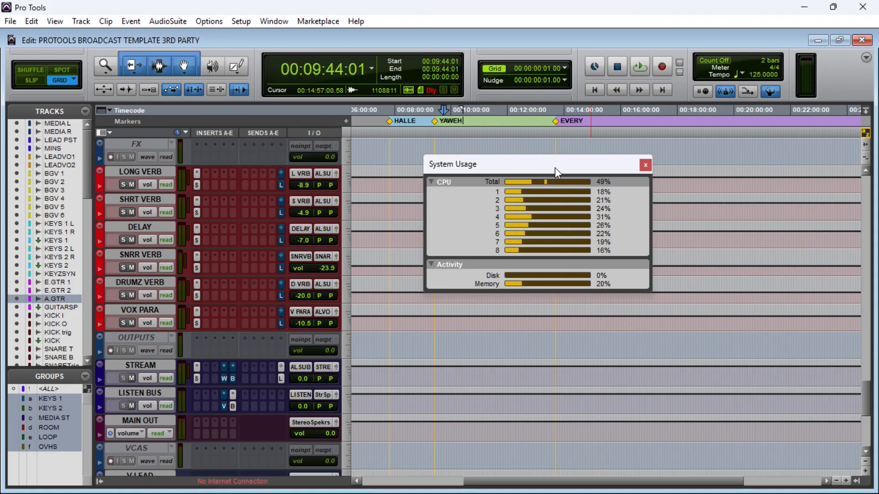
Play the session from the current position to examine the CPU load, stop playback and close the System Usage window
{"action": "left_click", "coordinate": [639, 67]}
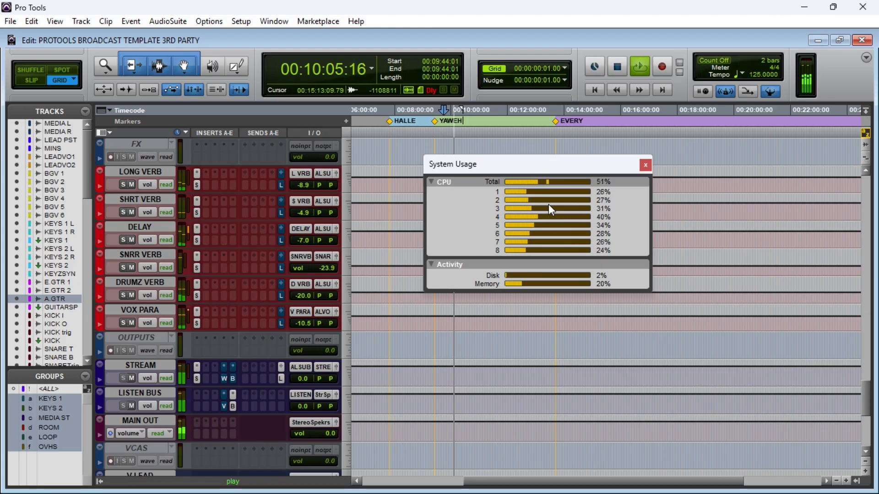
{"action": "key", "text": "space"}
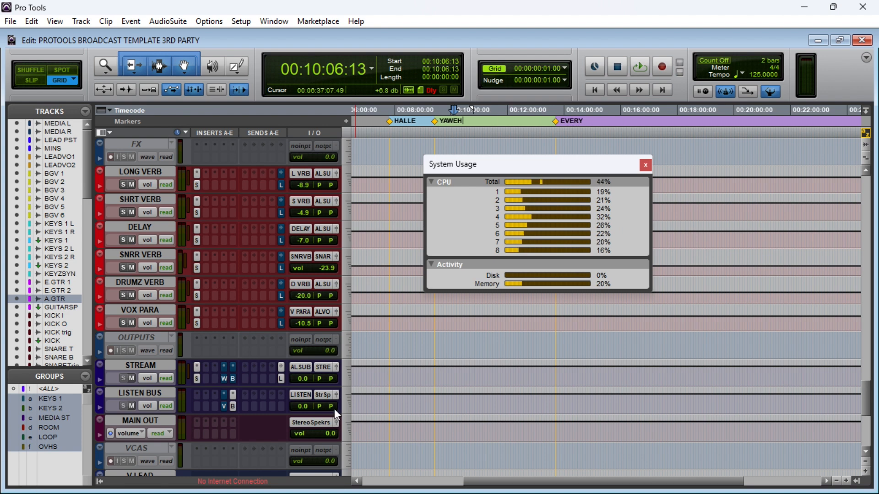
{"action": "mouse_move", "coordinate": [801, 493]}
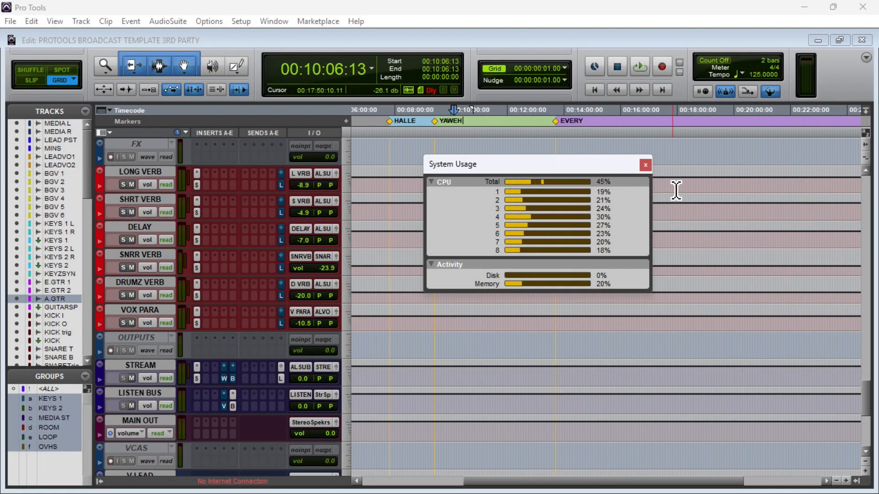
{"action": "left_click", "coordinate": [646, 165]}
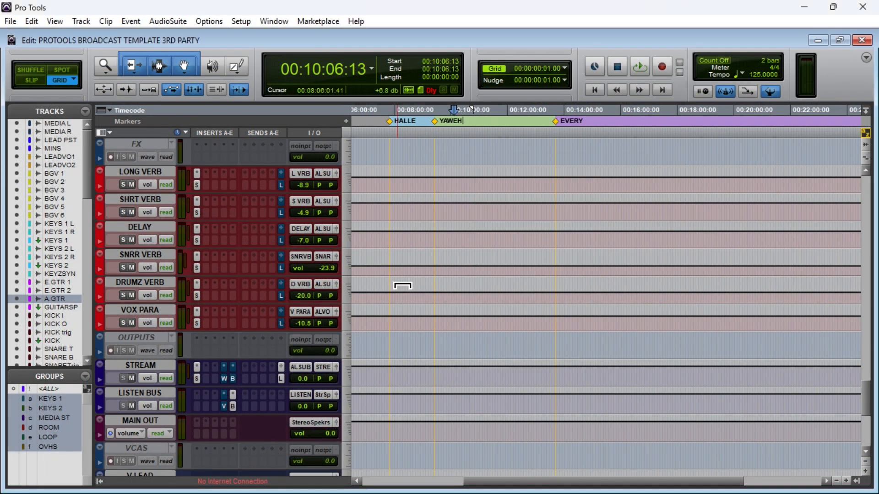
Open the Trim insert on the FLR TOM track and move its window over the timeline
{"action": "scroll", "coordinate": [402, 285], "scroll_direction": "up", "scroll_amount": 5}
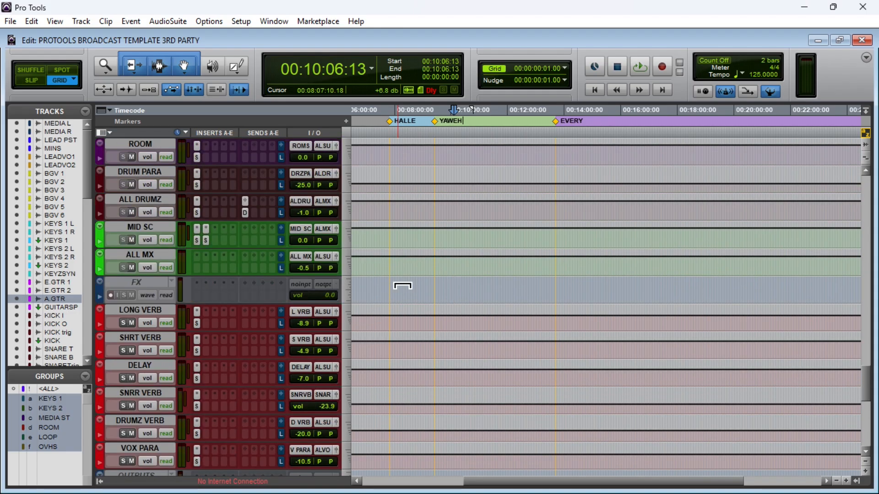
{"action": "scroll", "coordinate": [402, 286], "scroll_direction": "up", "scroll_amount": 5}
{"action": "scroll", "coordinate": [403, 285], "scroll_direction": "up", "scroll_amount": 2}
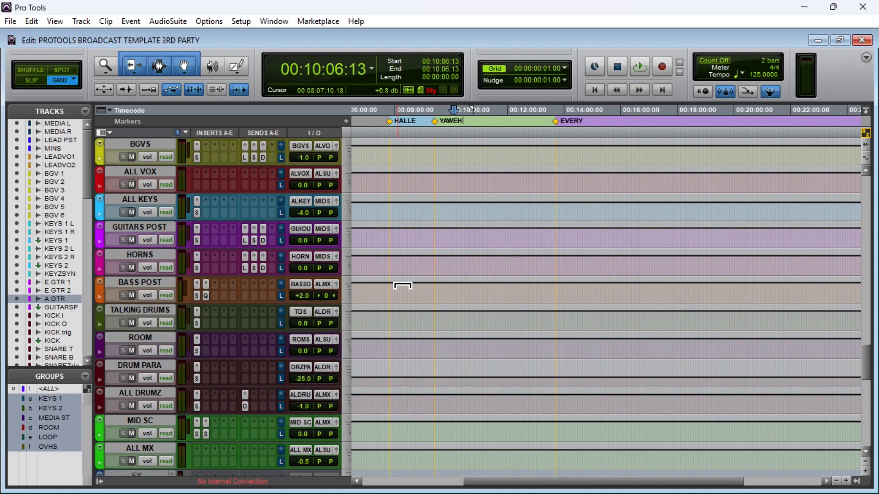
{"action": "scroll", "coordinate": [403, 285], "scroll_direction": "up", "scroll_amount": 5}
{"action": "scroll", "coordinate": [403, 284], "scroll_direction": "up", "scroll_amount": 13}
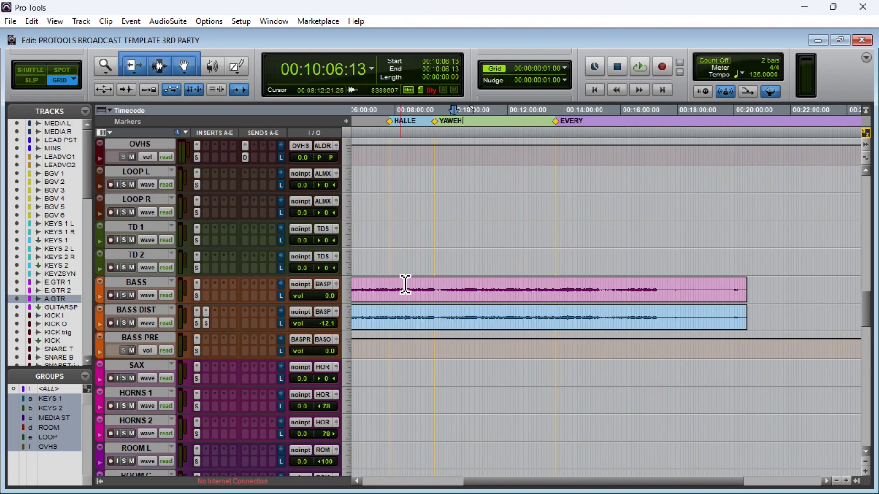
{"action": "scroll", "coordinate": [405, 285], "scroll_direction": "up", "scroll_amount": 4}
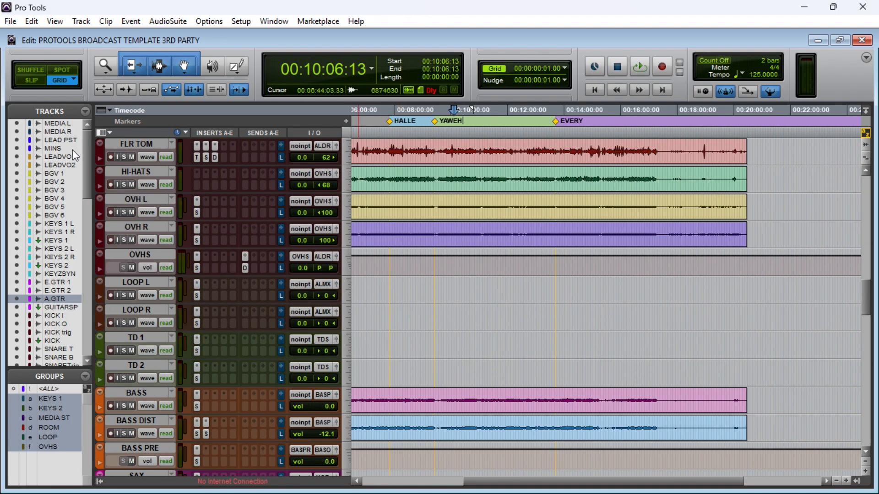
{"action": "left_click", "coordinate": [197, 157]}
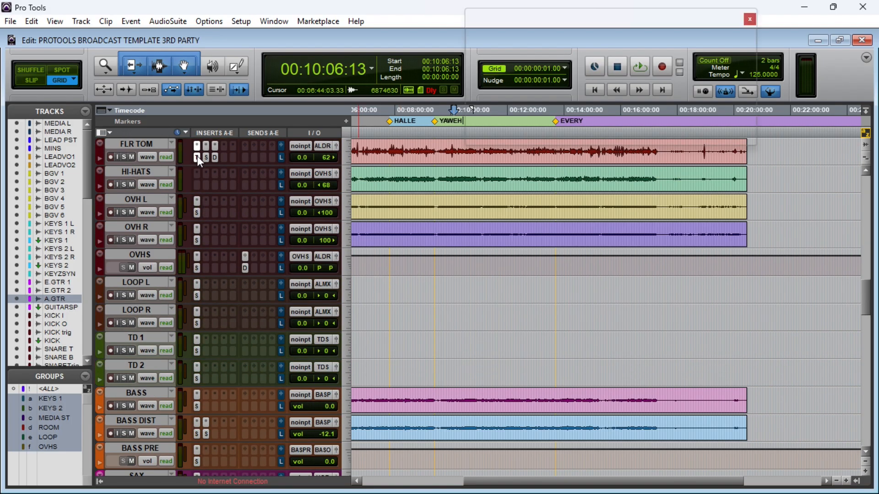
{"action": "left_click_drag", "start_coordinate": [615, 20], "coordinate": [537, 149]}
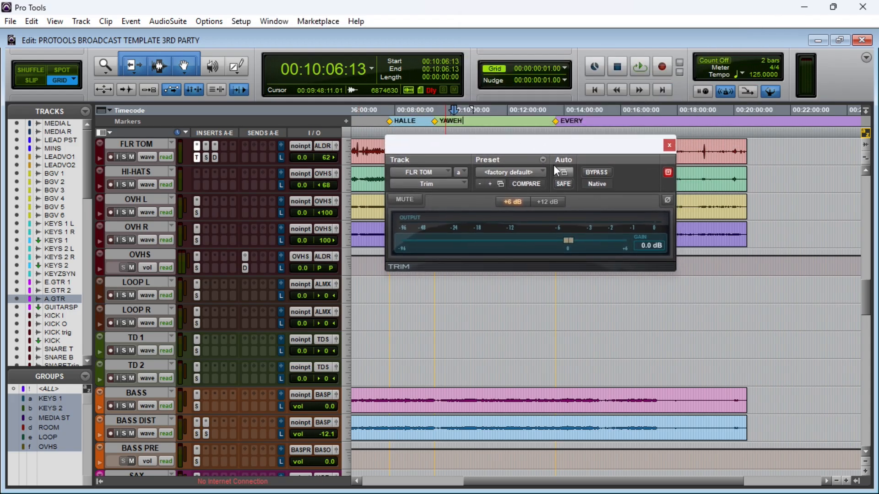
View the Trim plug-in's list of automatable parameters and dismiss the dialog without adding any
{"action": "left_click", "coordinate": [563, 173]}
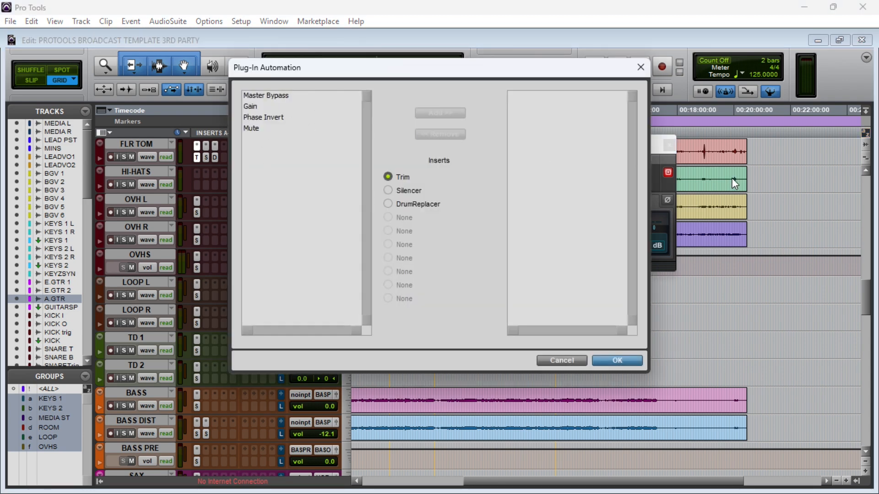
{"action": "left_click", "coordinate": [639, 70]}
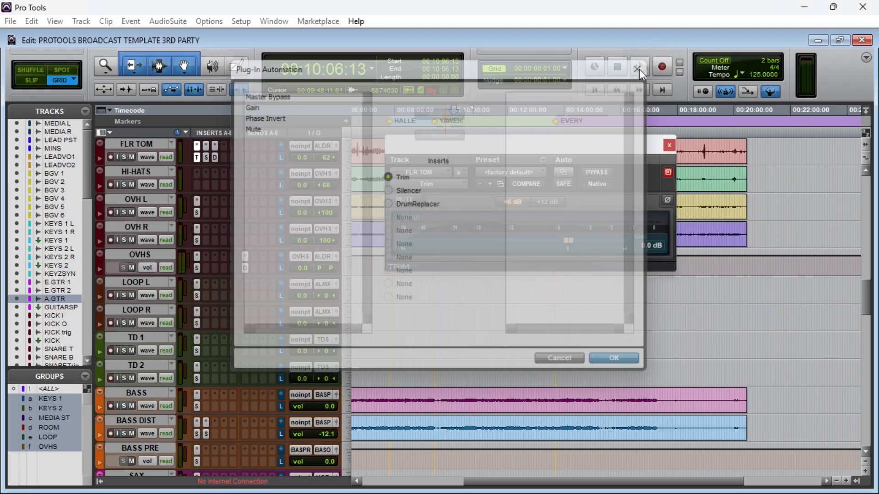
{"action": "left_click", "coordinate": [567, 172]}
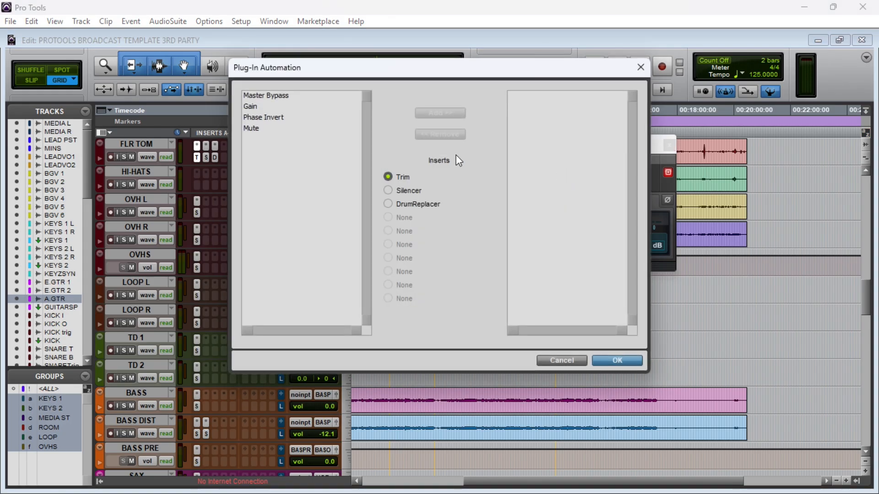
{"action": "left_click", "coordinate": [641, 68]}
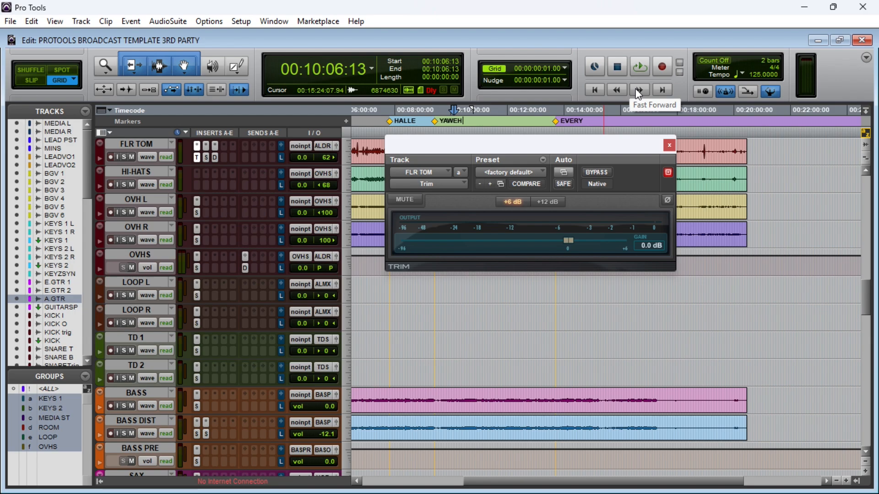
Enable automation for all Trim parameters on FLR TOM at once and check them in the Plug-In Automation dialog
{"action": "left_click", "coordinate": [567, 172], "text": "ctrl+alt+super"}
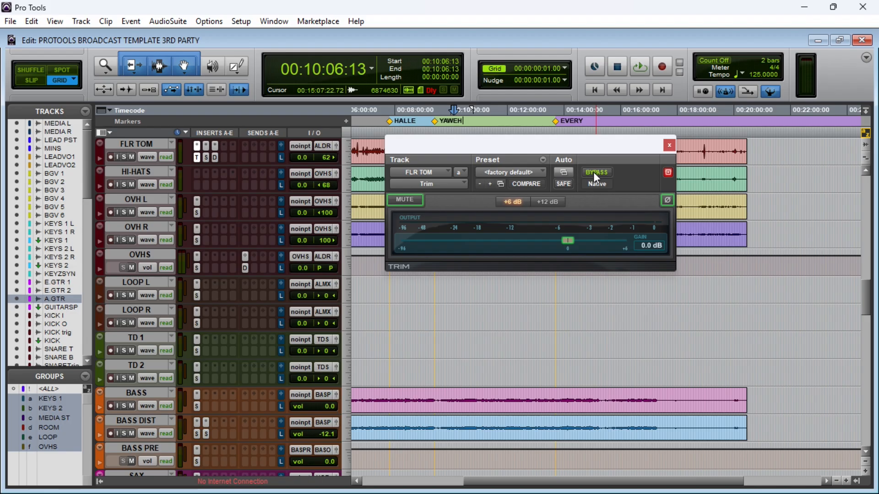
{"action": "left_click", "coordinate": [570, 173]}
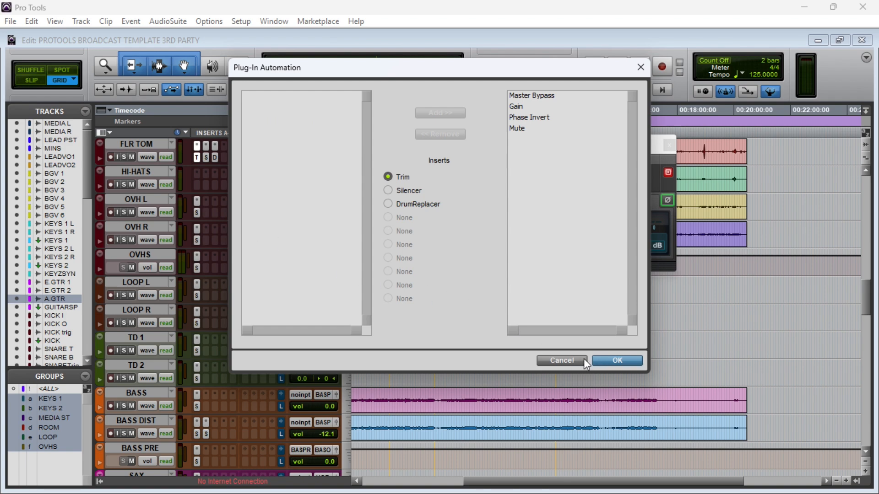
{"action": "left_click", "coordinate": [616, 362]}
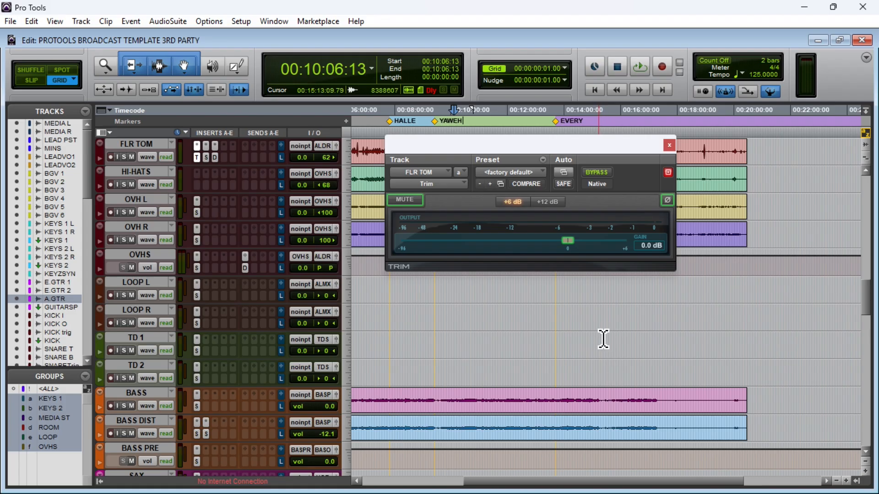
Switch automation of all Trim parameters off, on and off again, and close the plug-in window
{"action": "left_click", "coordinate": [564, 172]}
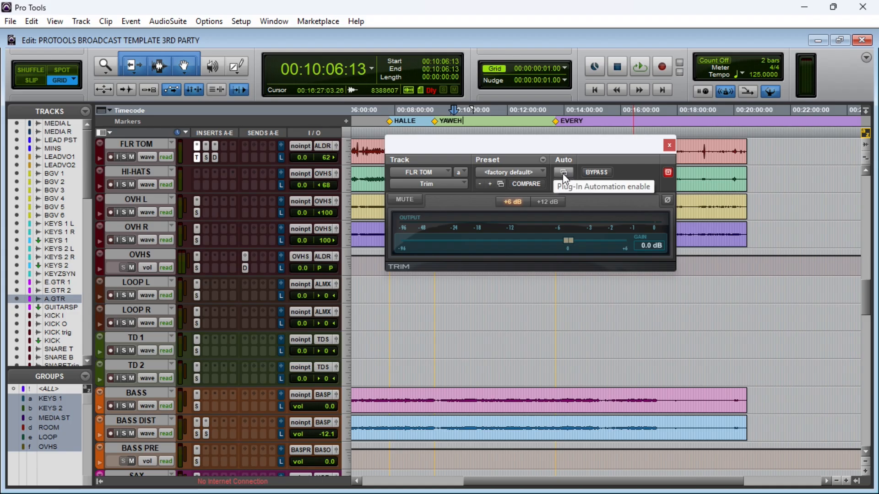
{"action": "left_click", "coordinate": [563, 172]}
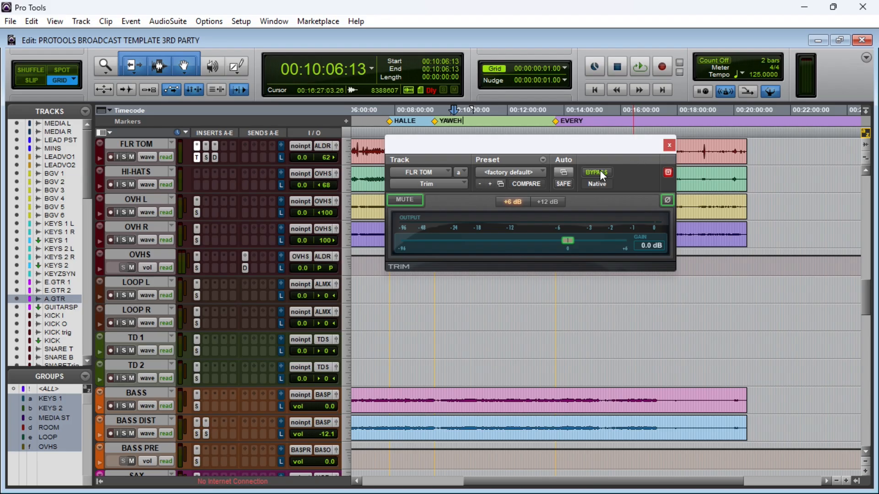
{"action": "left_click", "coordinate": [563, 172]}
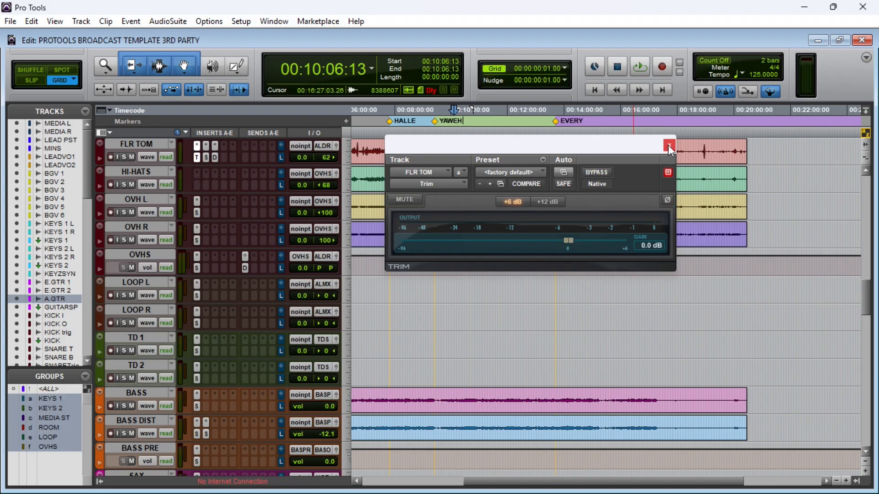
{"action": "left_click", "coordinate": [669, 145]}
Open the StudioVerse Audio Effects insert on the MEDIA L track, examine its empty Full Reset chain and close it
{"action": "scroll", "coordinate": [494, 275], "scroll_direction": "up", "scroll_amount": 3}
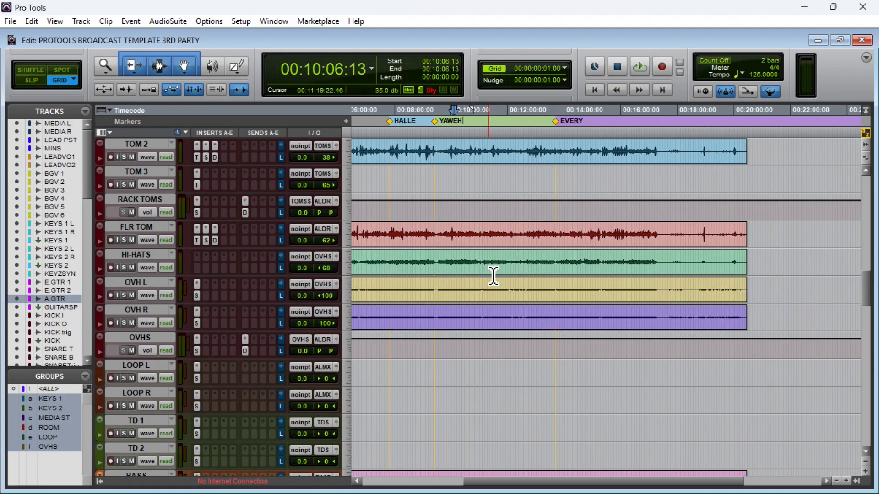
{"action": "key", "text": "r"}
{"action": "key", "text": "r"}
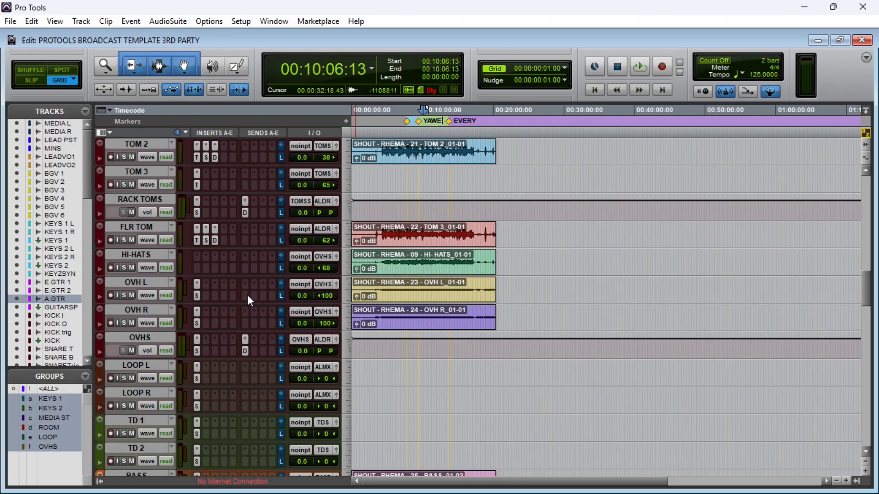
{"action": "scroll", "coordinate": [246, 289], "scroll_direction": "up", "scroll_amount": 4}
{"action": "scroll", "coordinate": [245, 283], "scroll_direction": "up", "scroll_amount": 20}
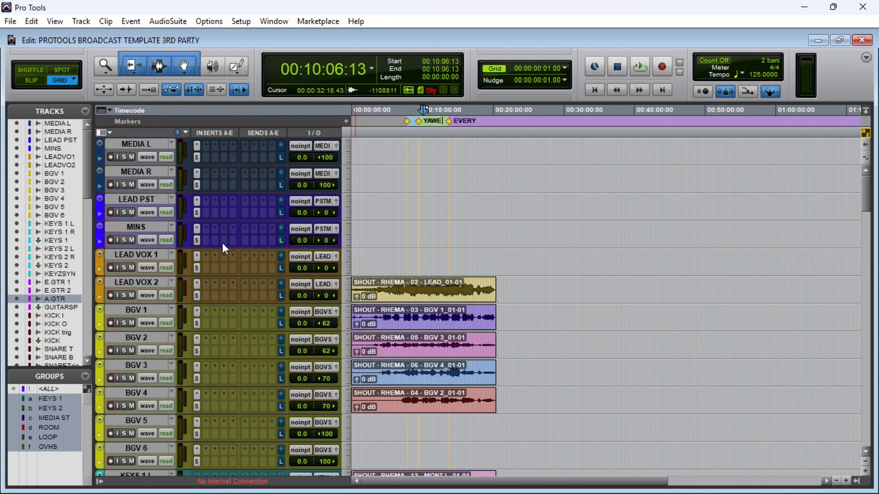
{"action": "left_click", "coordinate": [196, 148]}
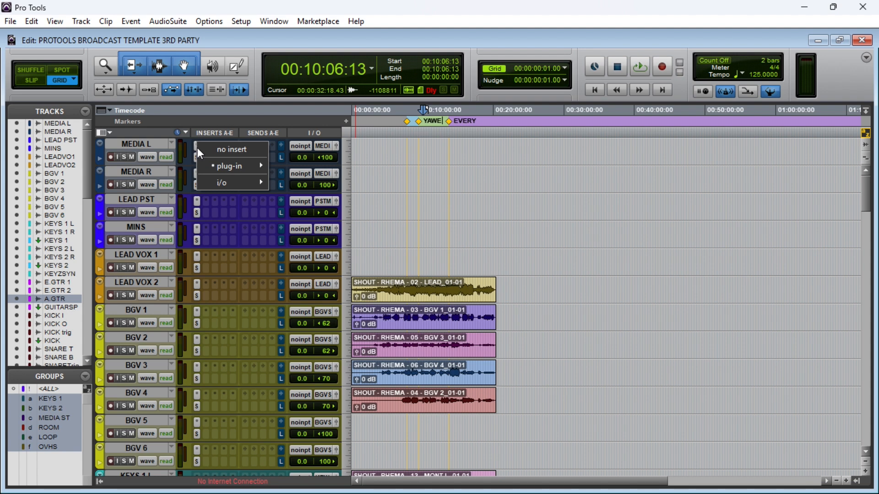
{"action": "left_click", "coordinate": [189, 148]}
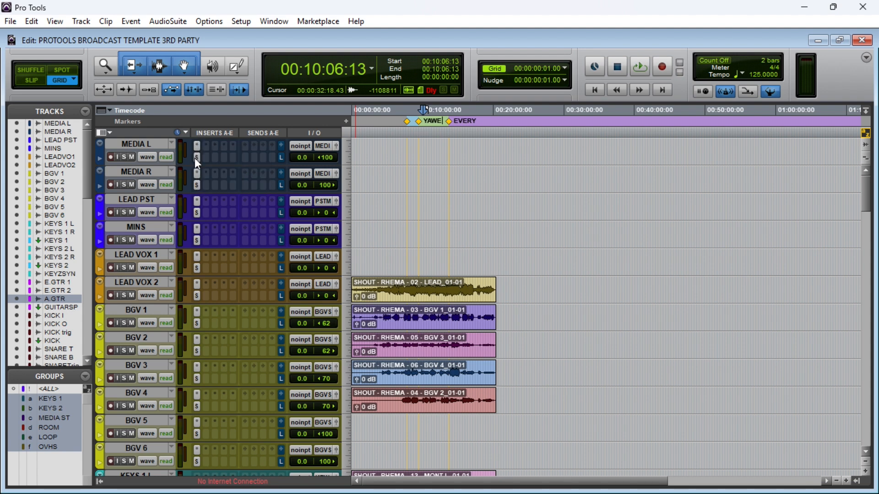
{"action": "left_click_drag", "start_coordinate": [557, 146], "coordinate": [559, 54]}
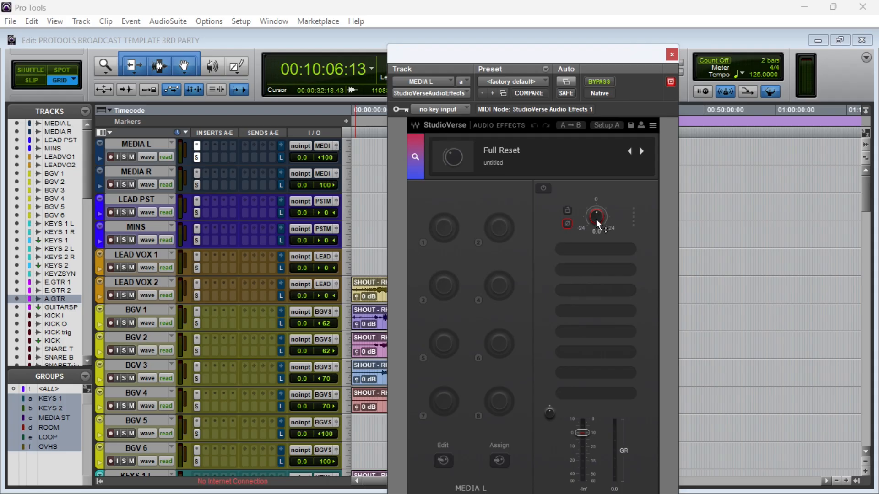
{"action": "left_click_drag", "start_coordinate": [533, 54], "coordinate": [549, 31]}
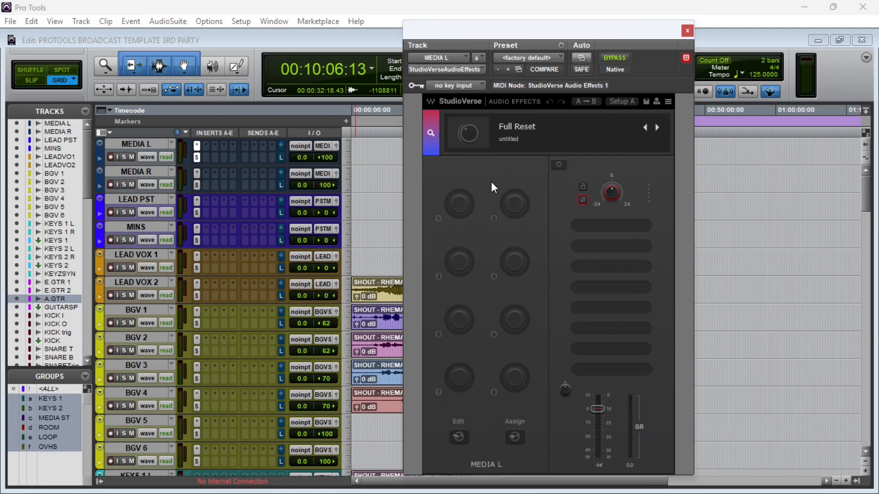
{"action": "left_click", "coordinate": [687, 32]}
Open the StudioVerse insert on LEAD VOX 2 and examine the F6-RTA and CLA-76 plug-ins in its chain
{"action": "scroll", "coordinate": [236, 254], "scroll_direction": "down", "scroll_amount": 2}
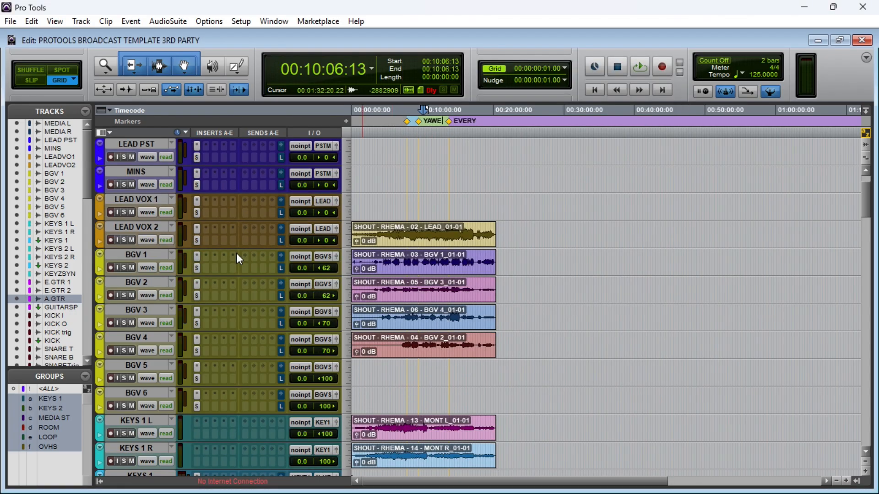
{"action": "left_click", "coordinate": [196, 238]}
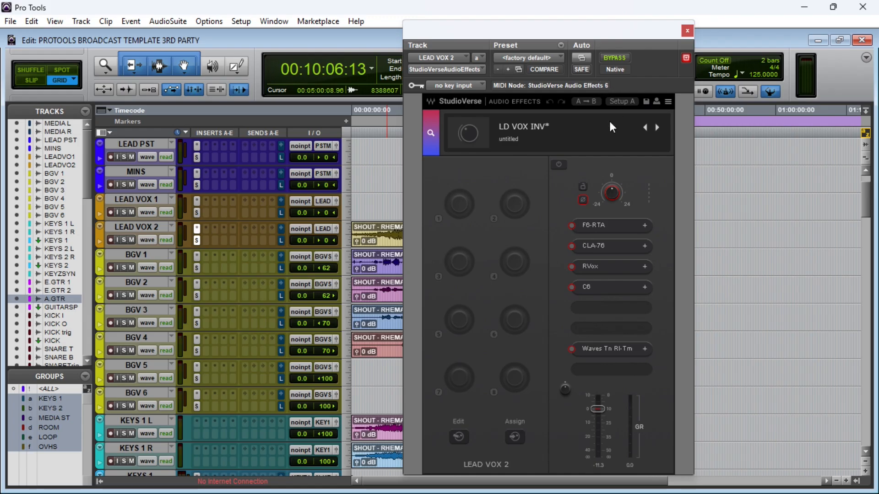
{"action": "left_click", "coordinate": [607, 228]}
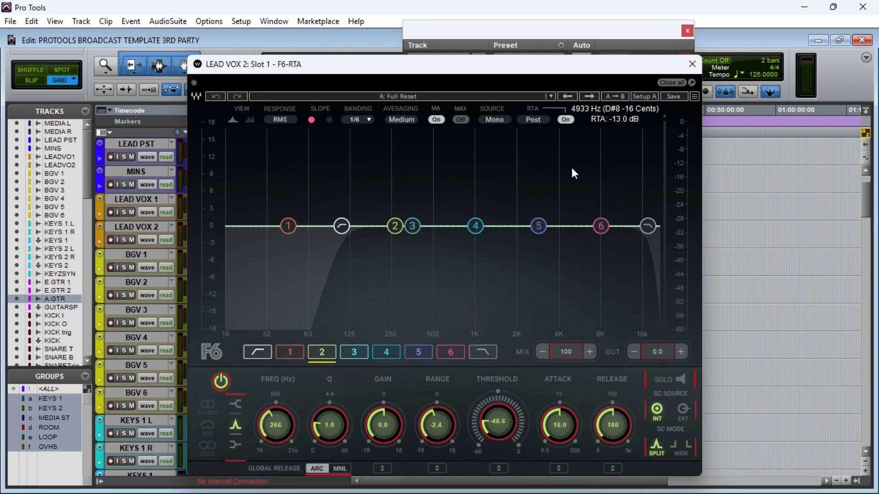
{"action": "left_click", "coordinate": [691, 65]}
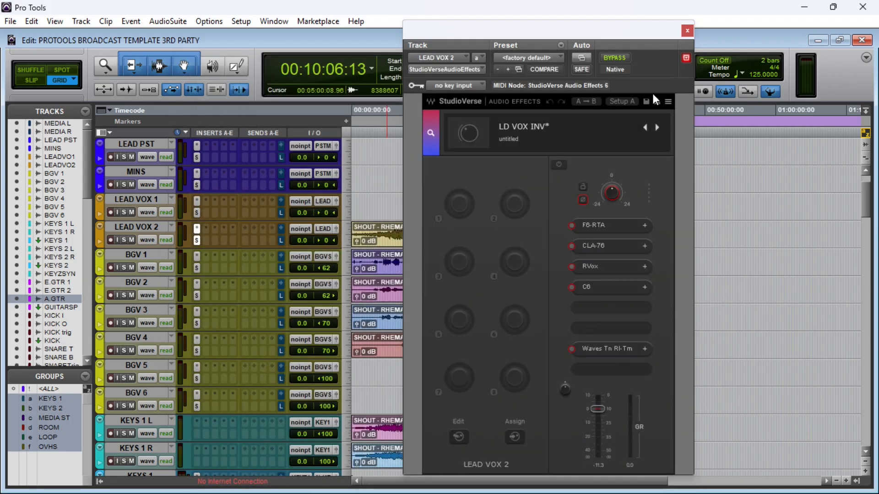
{"action": "left_click", "coordinate": [609, 248]}
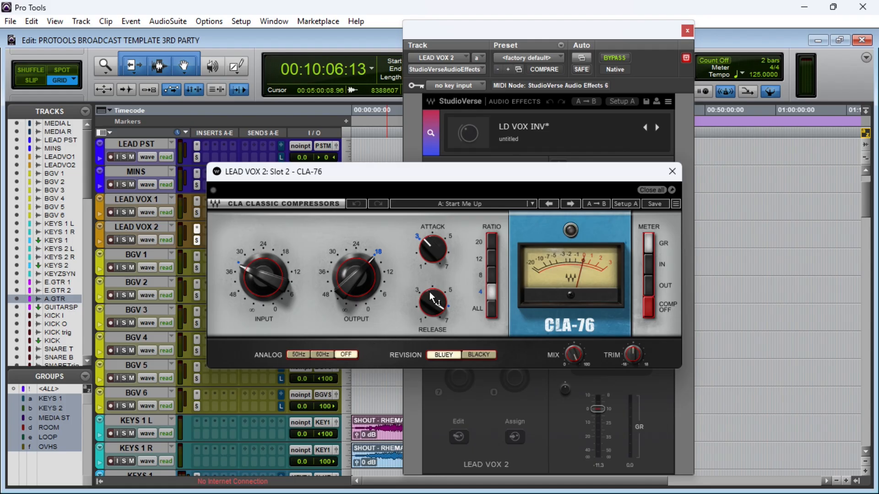
Close the CLA-76 window and examine the RVox plug-in in the LEAD VOX 2 chain, then close it
{"action": "mouse_move", "coordinate": [440, 313]}
{"action": "mouse_move", "coordinate": [432, 250]}
{"action": "left_click", "coordinate": [672, 171]}
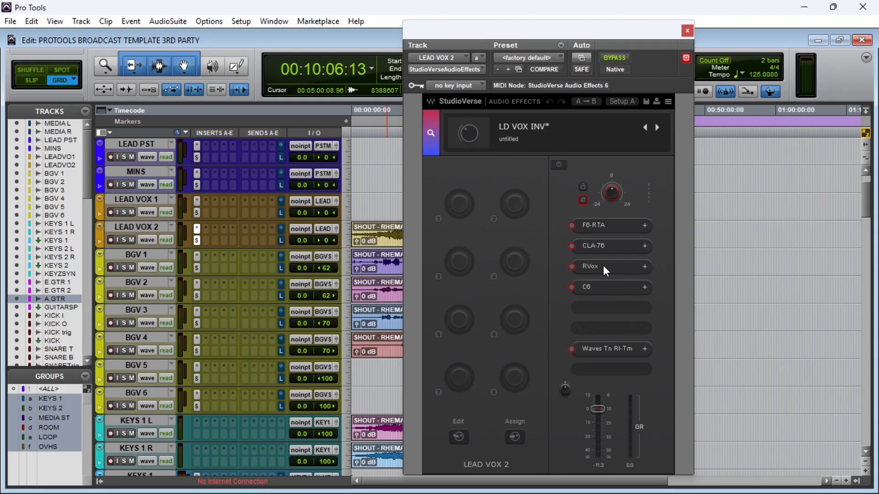
{"action": "left_click", "coordinate": [603, 268]}
{"action": "left_click_drag", "start_coordinate": [456, 147], "coordinate": [342, 131]}
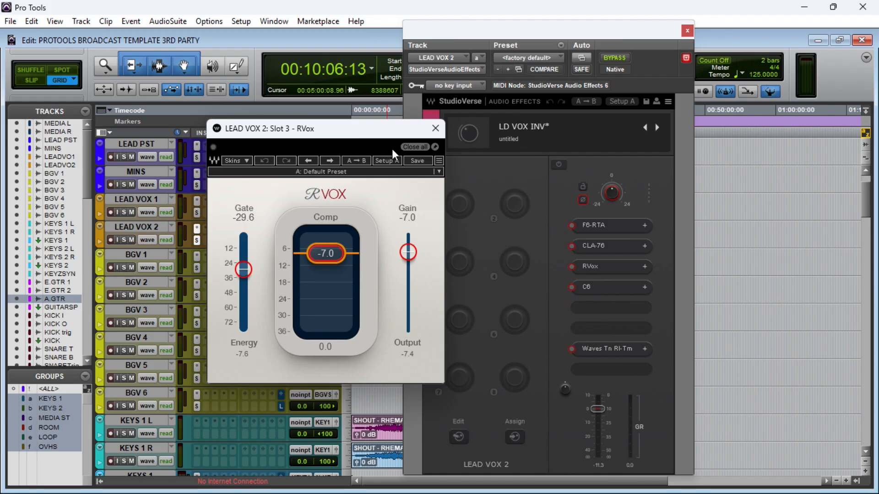
{"action": "left_click", "coordinate": [434, 131]}
Open the C6 multiband compressor in the LEAD VOX 2 chain, examine its settings and close it
{"action": "left_click", "coordinate": [603, 288]}
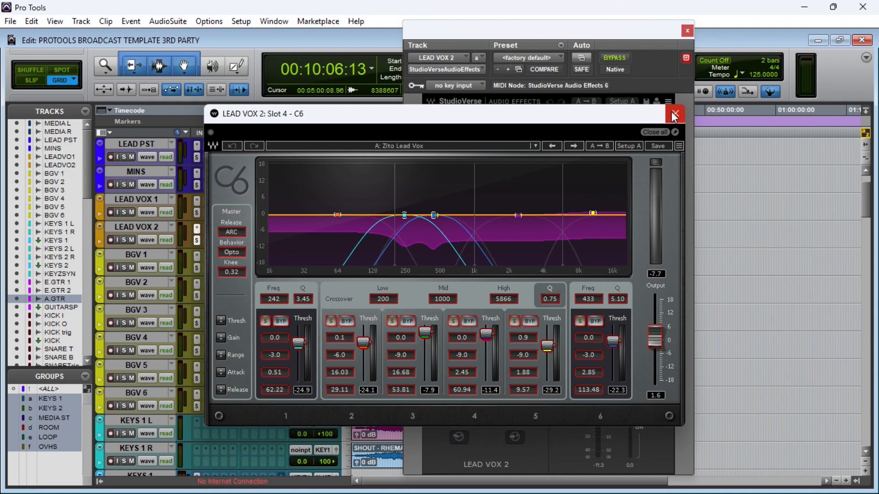
{"action": "left_click_drag", "start_coordinate": [615, 120], "coordinate": [644, 141]}
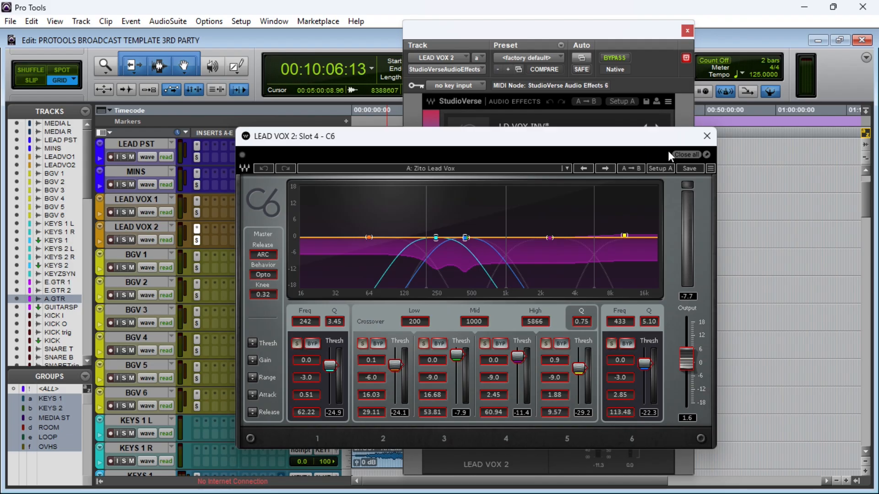
{"action": "left_click", "coordinate": [705, 136]}
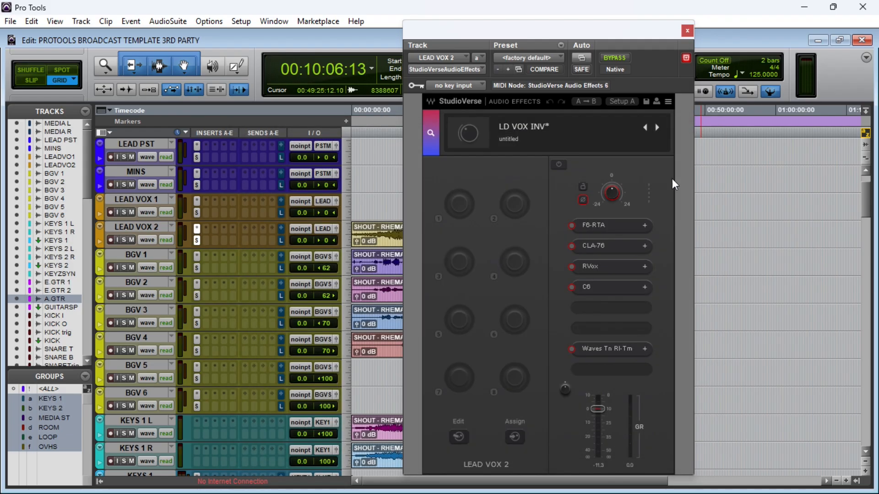
Examine Waves Tune Real-Time in the LEAD VOX 2 chain, then close it and the StudioVerse window
{"action": "left_click", "coordinate": [612, 348]}
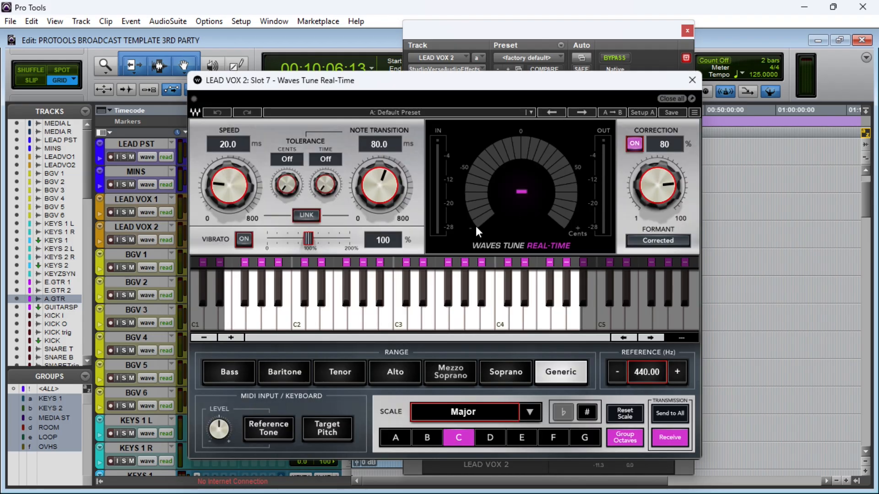
{"action": "left_click_drag", "start_coordinate": [397, 89], "coordinate": [370, 56]}
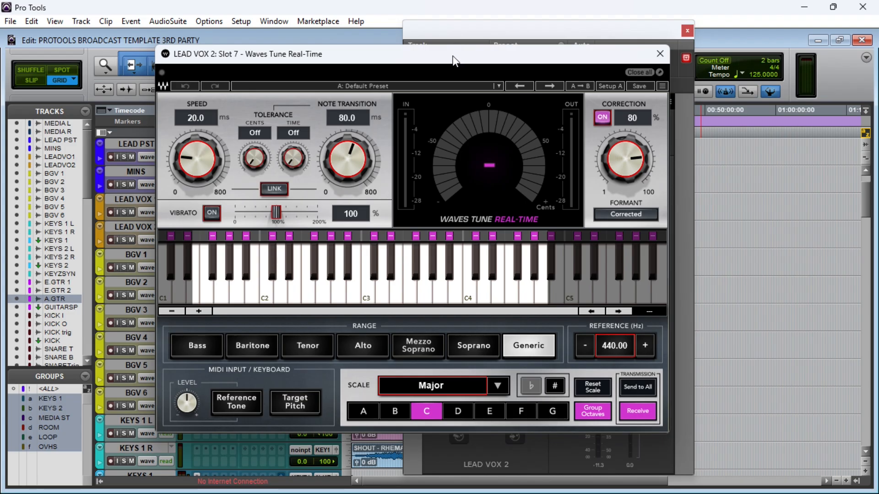
{"action": "left_click_drag", "start_coordinate": [451, 56], "coordinate": [413, 48]}
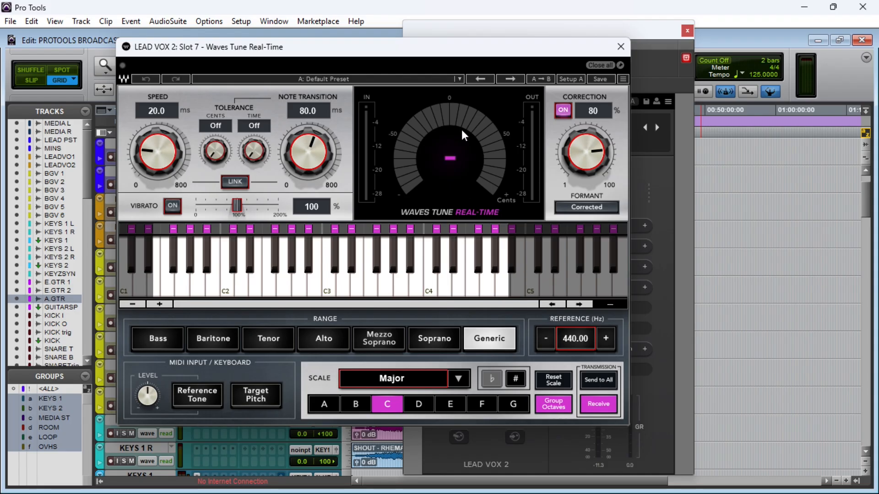
{"action": "left_click_drag", "start_coordinate": [473, 47], "coordinate": [578, 82]}
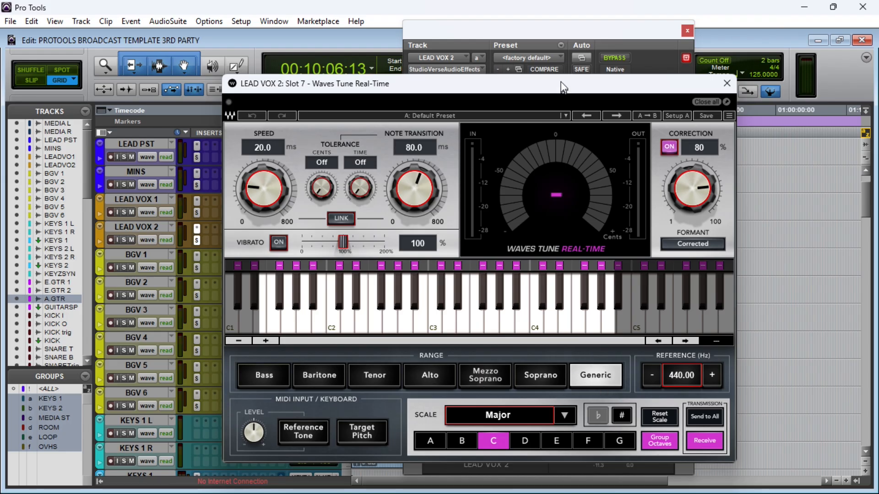
{"action": "left_click_drag", "start_coordinate": [561, 87], "coordinate": [561, 70]}
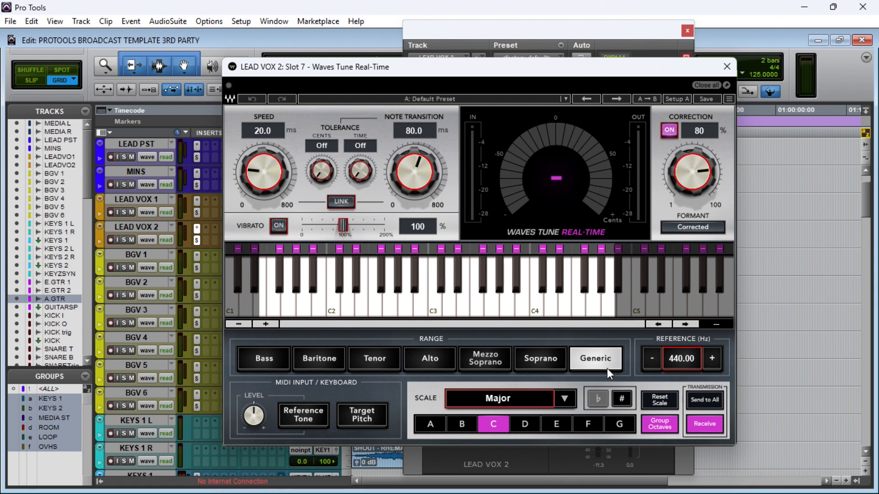
{"action": "left_click", "coordinate": [726, 66]}
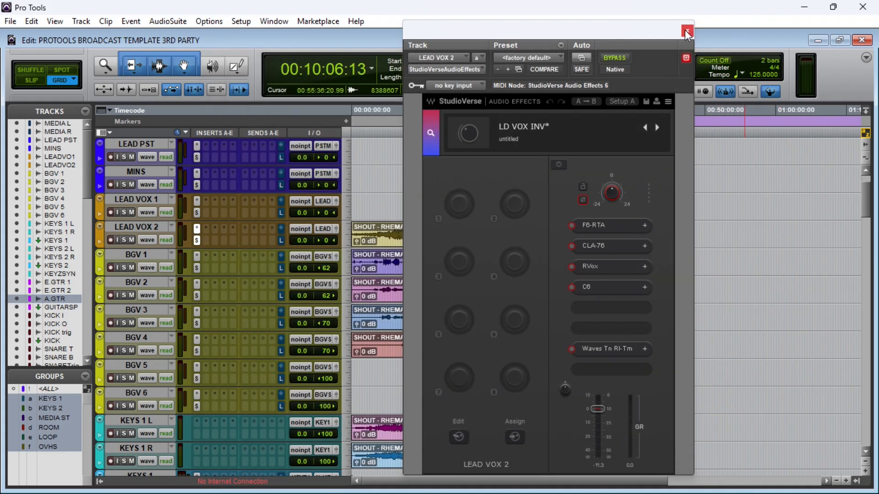
{"action": "left_click", "coordinate": [687, 31]}
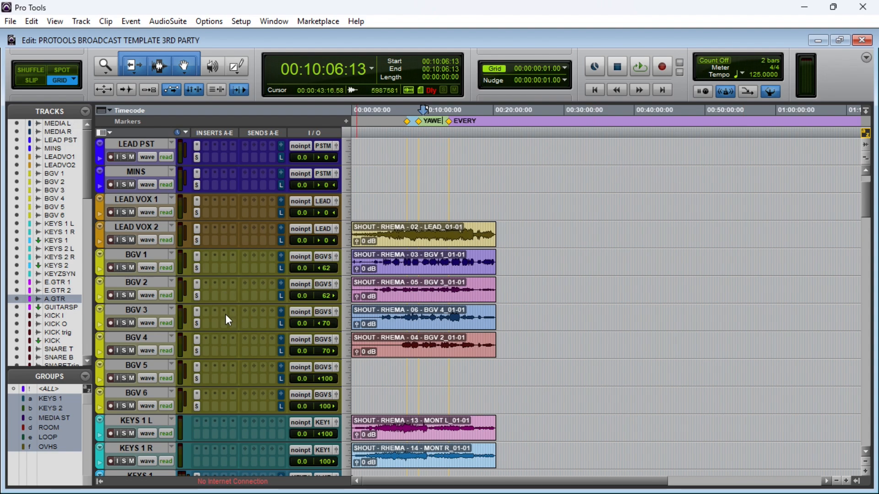
Open the StudioVerse insert on BGV 1, examine its LD VOX INV BV chain and close it
{"action": "scroll", "coordinate": [224, 314], "scroll_direction": "down", "scroll_amount": 2}
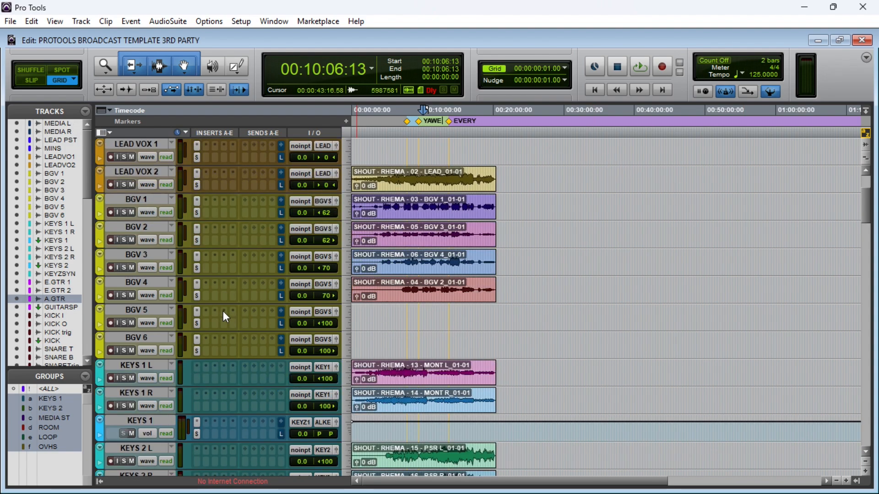
{"action": "left_click", "coordinate": [197, 213]}
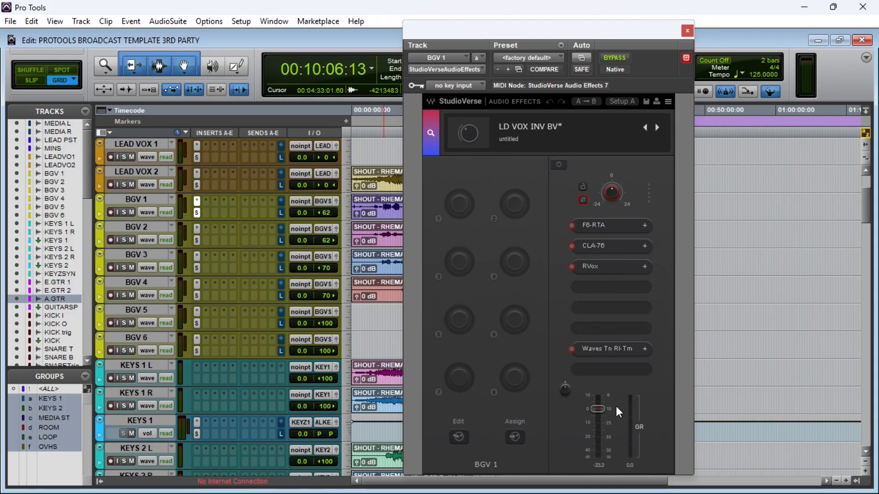
{"action": "left_click", "coordinate": [687, 31]}
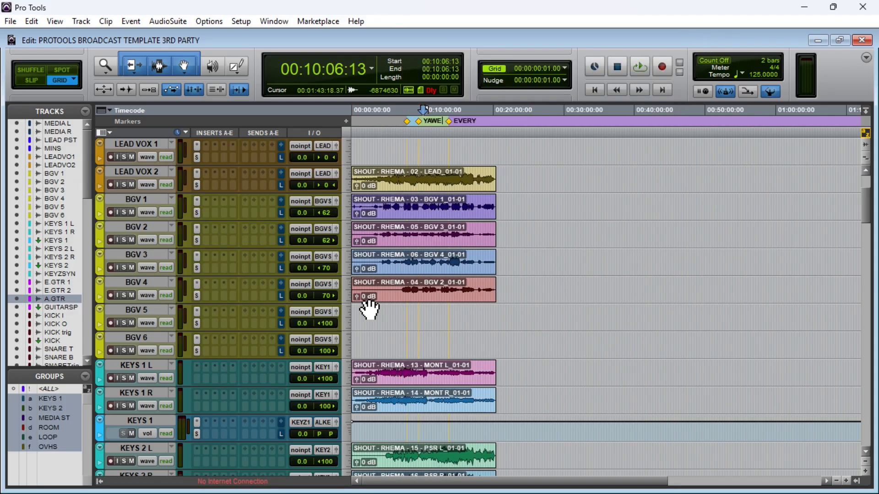
Open the StudioVerse insert on the KEYS 1 track, examine its Full Reset chain and close it
{"action": "scroll", "coordinate": [363, 304], "scroll_direction": "down", "scroll_amount": 6}
{"action": "scroll", "coordinate": [377, 314], "scroll_direction": "up", "scroll_amount": 2}
{"action": "scroll", "coordinate": [381, 316], "scroll_direction": "down", "scroll_amount": 2}
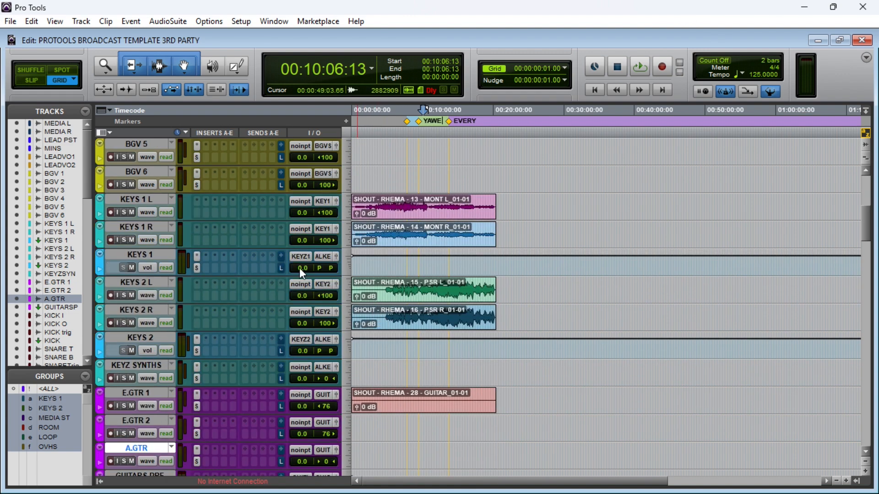
{"action": "left_click", "coordinate": [197, 268]}
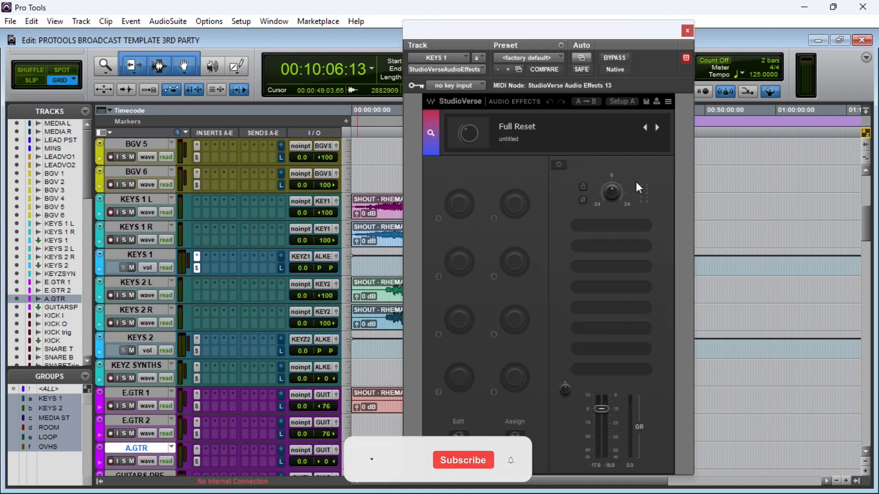
{"action": "left_click", "coordinate": [687, 31]}
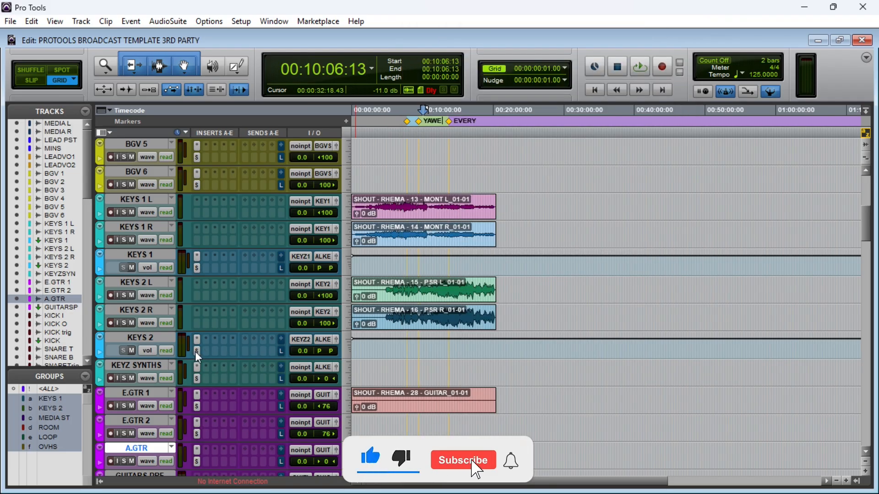
Open the StudioVerse insert on the KEYS 2 track, examine its chain with the CLA-3A and close it
{"action": "left_click", "coordinate": [197, 339]}
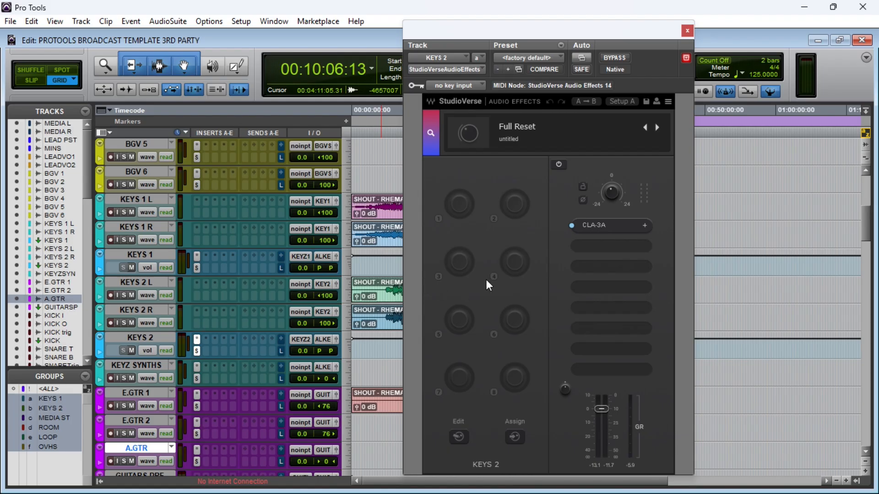
{"action": "scroll", "coordinate": [220, 324], "scroll_direction": "down", "scroll_amount": 4}
{"action": "scroll", "coordinate": [235, 326], "scroll_direction": "down", "scroll_amount": 2}
{"action": "left_click", "coordinate": [683, 32]}
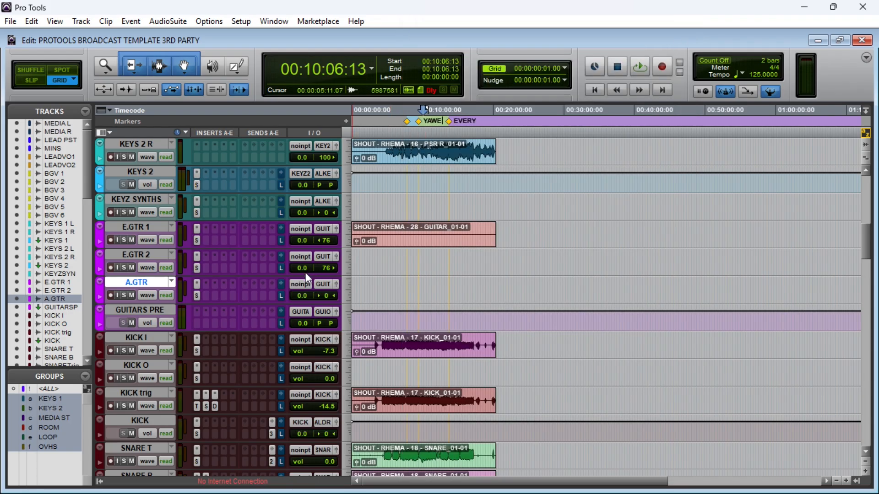
Check the first insert on KICK I and the Trim plug-in on KICK trig, closing each window
{"action": "scroll", "coordinate": [305, 271], "scroll_direction": "down", "scroll_amount": 3}
{"action": "scroll", "coordinate": [194, 314], "scroll_direction": "down", "scroll_amount": 1}
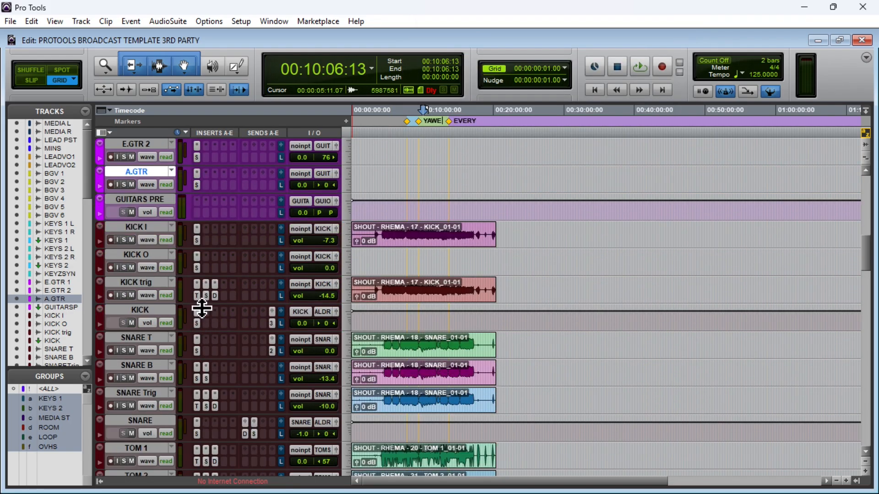
{"action": "left_click", "coordinate": [197, 240]}
{"action": "left_click", "coordinate": [686, 30]}
{"action": "left_click", "coordinate": [197, 297]}
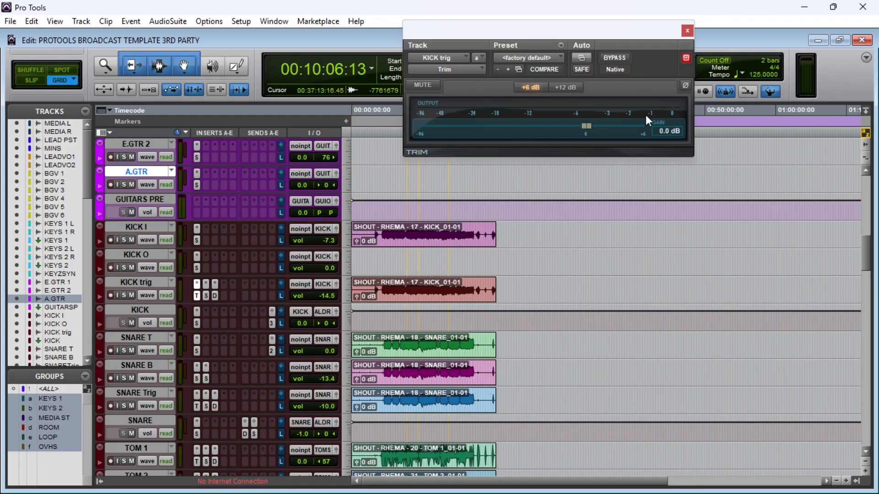
{"action": "left_click", "coordinate": [693, 31]}
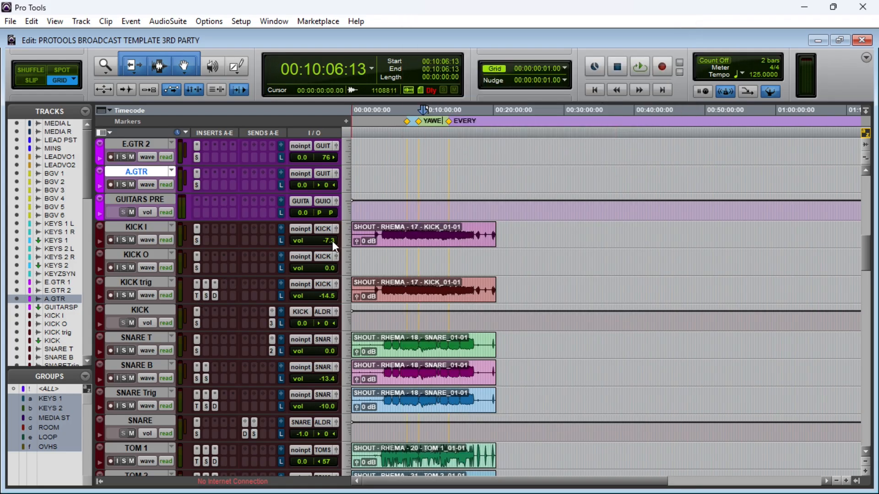
Open the Silencer plug-in on KICK trig, play the session to examine its gating display, and move its window clear of the tracks
{"action": "left_click", "coordinate": [207, 298]}
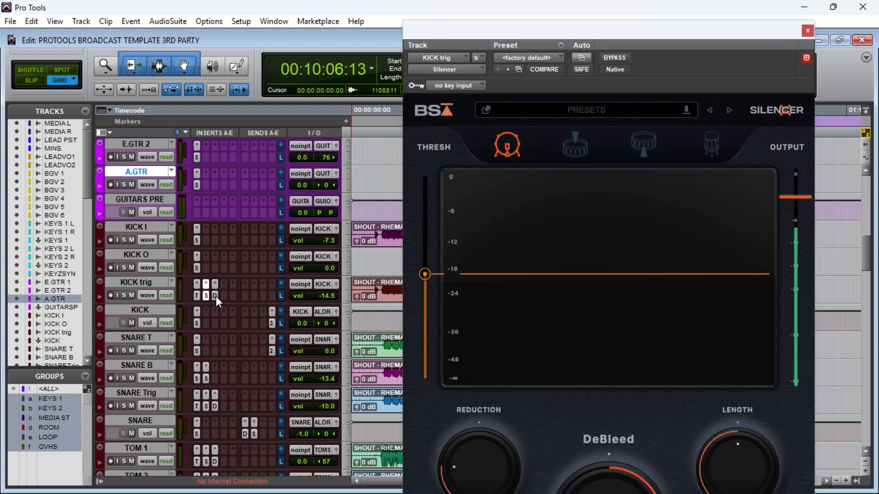
{"action": "left_click_drag", "start_coordinate": [682, 28], "coordinate": [628, 13]}
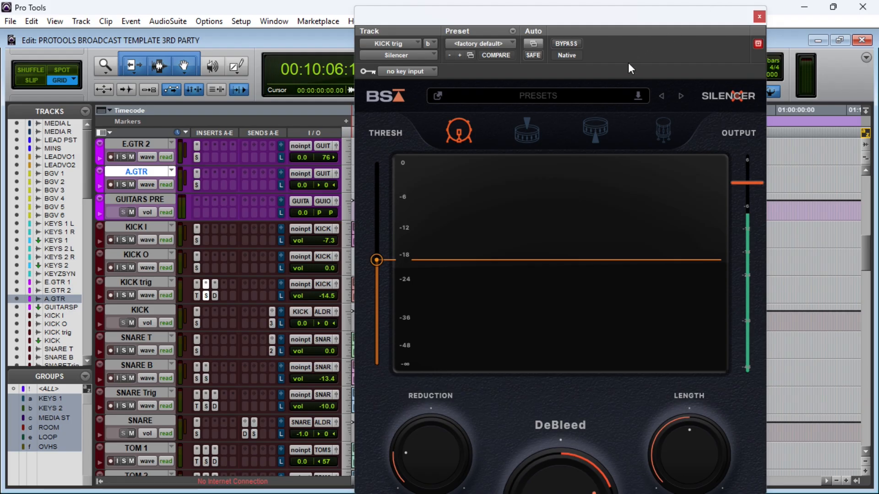
{"action": "left_click_drag", "start_coordinate": [594, 17], "coordinate": [637, 20]}
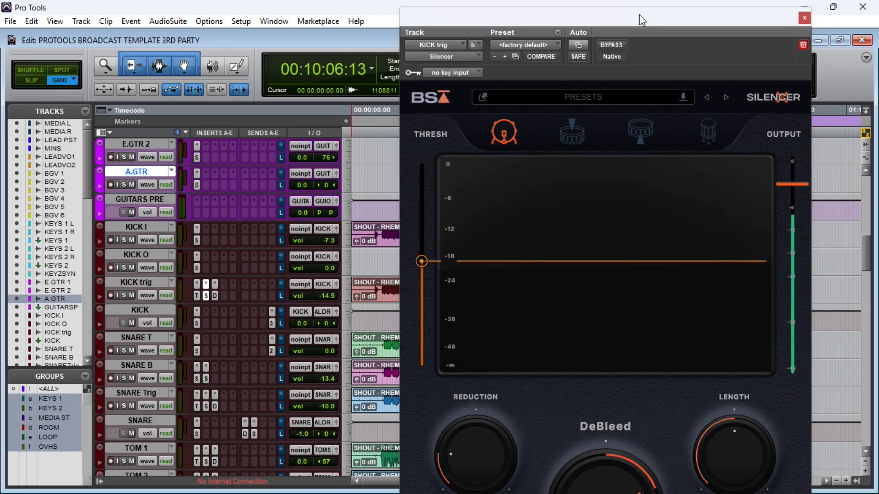
{"action": "left_click_drag", "start_coordinate": [639, 15], "coordinate": [638, 8]}
{"action": "key", "text": "space"}
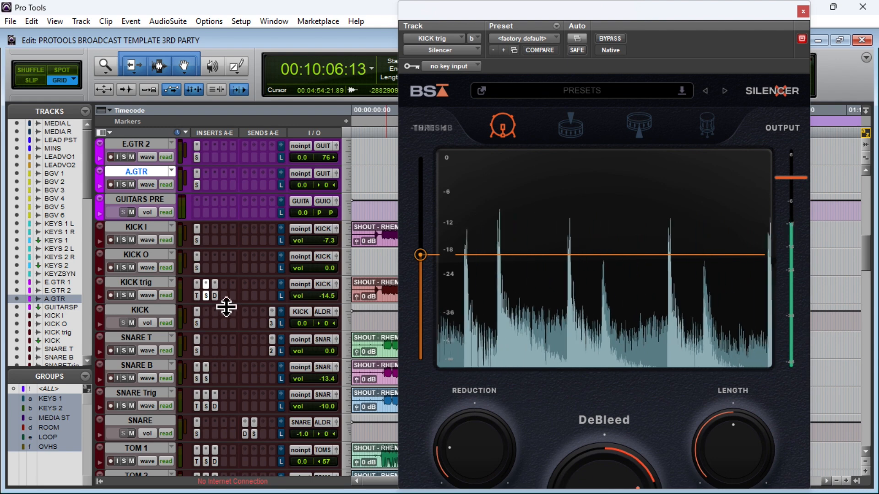
{"action": "left_click_drag", "start_coordinate": [566, 15], "coordinate": [649, 16]}
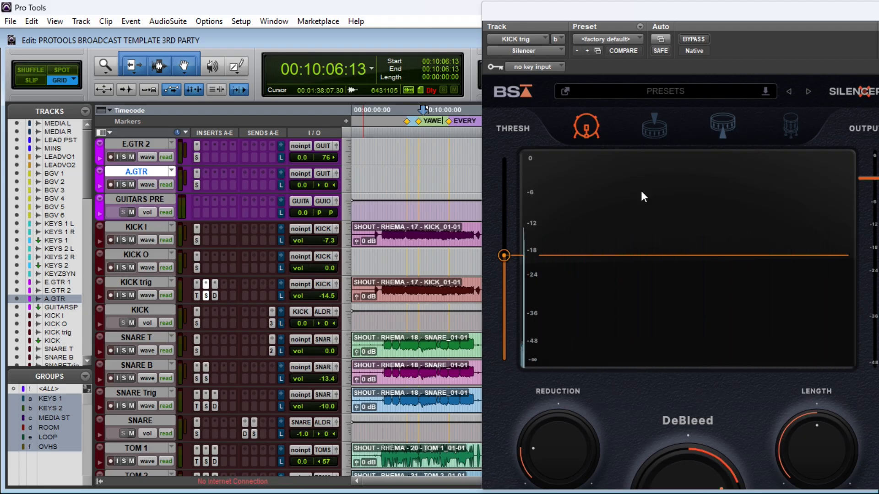
Open the DrumReplacer insert on KICK trig, examine its KICK H sample setup and move its window aside
{"action": "left_click", "coordinate": [215, 298]}
{"action": "left_click_drag", "start_coordinate": [701, 14], "coordinate": [314, 56]}
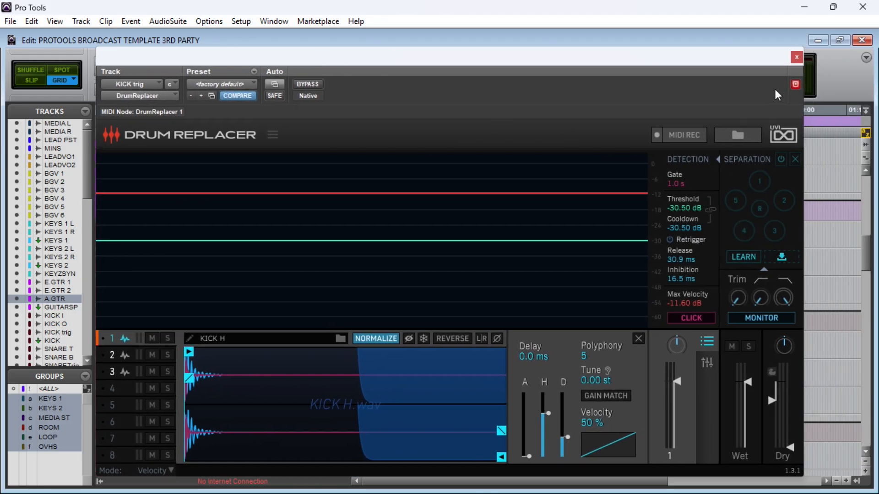
{"action": "left_click_drag", "start_coordinate": [669, 61], "coordinate": [43, 50]}
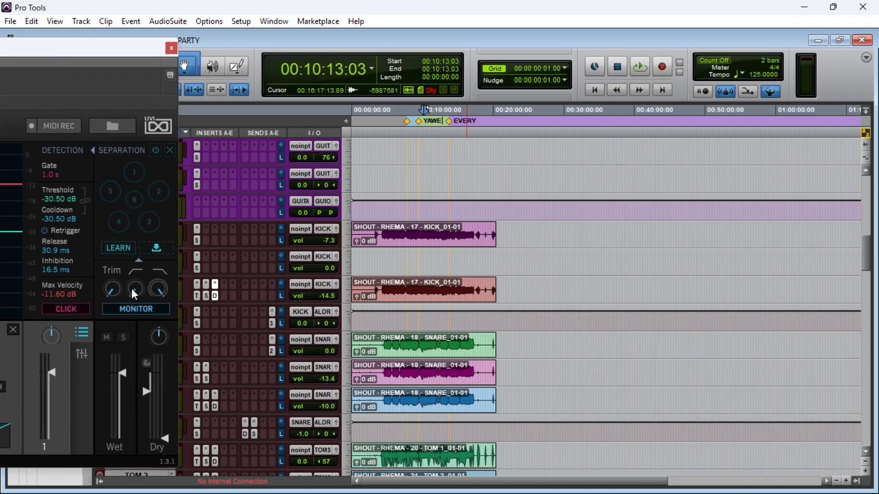
Open Silencer on KICK trig alongside DrumReplacer and arrange the two plug-in windows side by side
{"action": "left_click", "coordinate": [206, 285]}
{"action": "left_click_drag", "start_coordinate": [333, 60], "coordinate": [756, 26]}
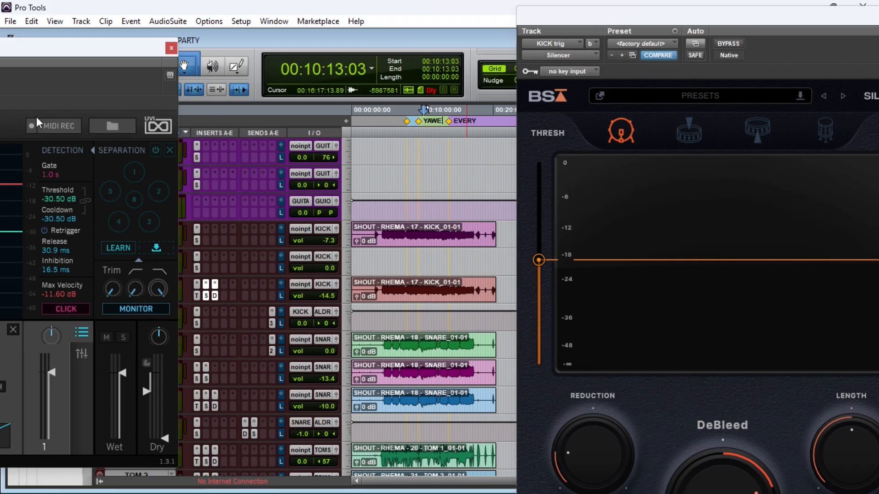
{"action": "left_click_drag", "start_coordinate": [111, 56], "coordinate": [544, 55]}
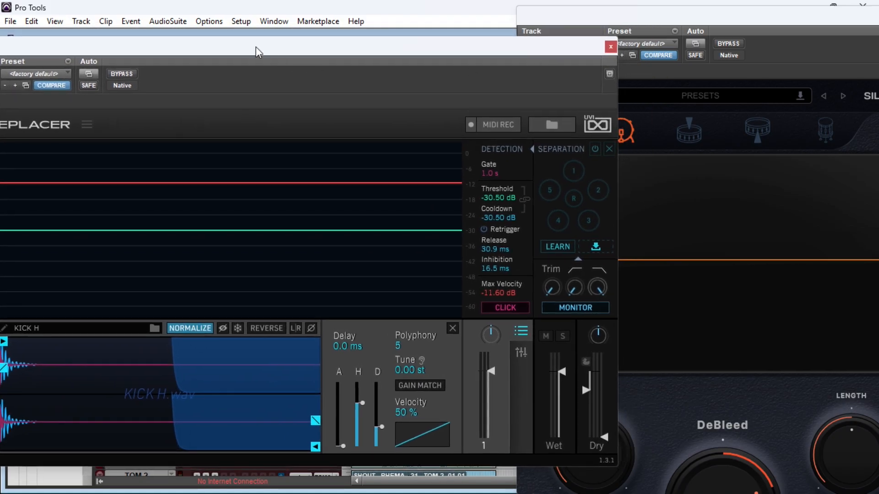
{"action": "left_click_drag", "start_coordinate": [256, 46], "coordinate": [579, 94]}
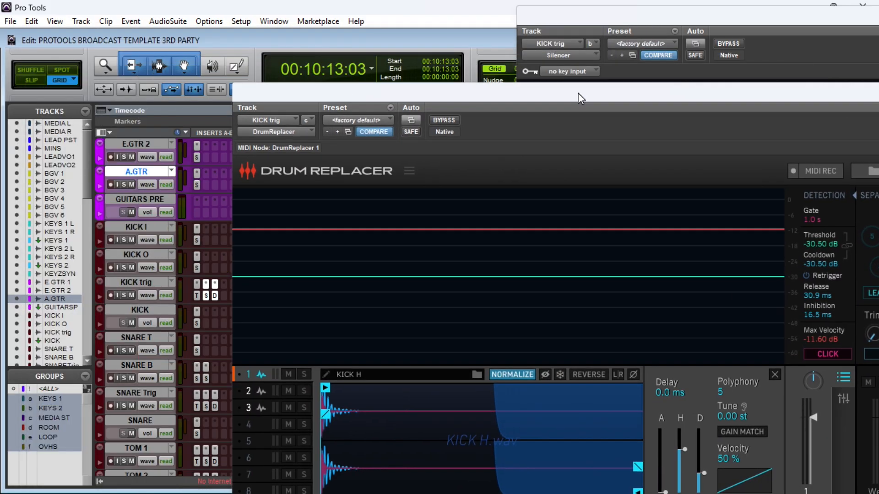
{"action": "left_click_drag", "start_coordinate": [735, 11], "coordinate": [147, 32]}
{"action": "left_click_drag", "start_coordinate": [378, 89], "coordinate": [540, 56]}
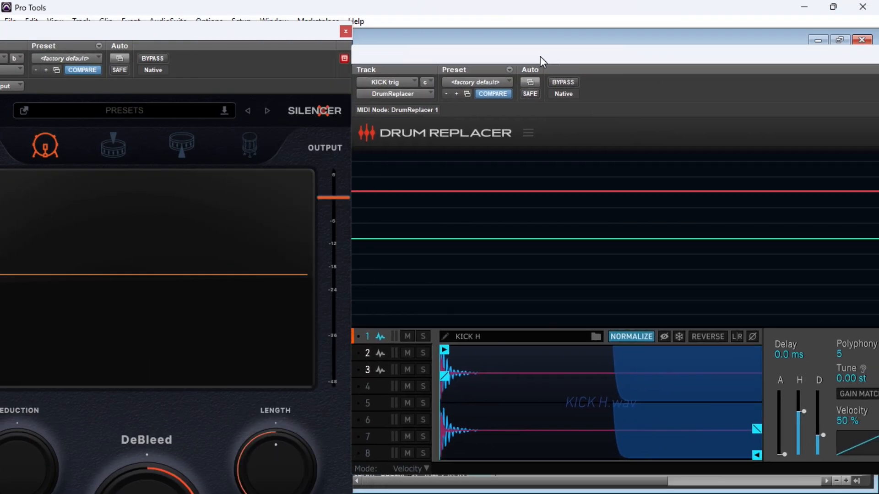
{"action": "left_click_drag", "start_coordinate": [244, 36], "coordinate": [197, 30]}
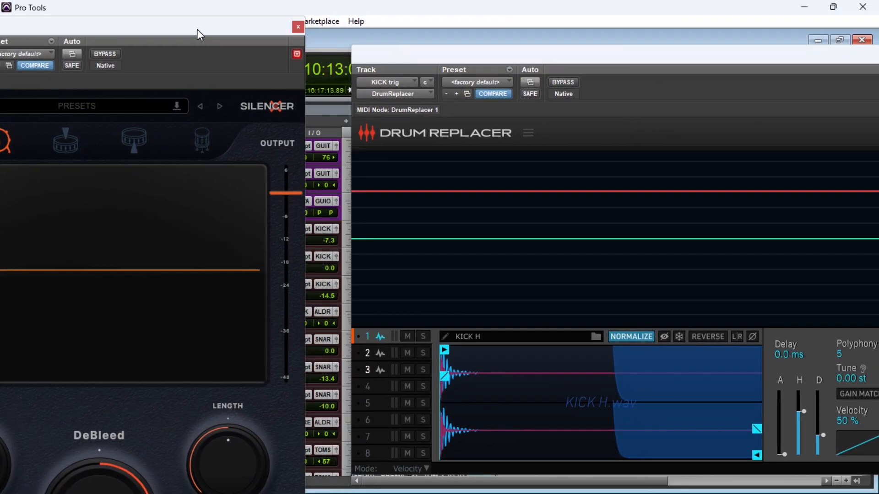
Reposition the DrumReplacer window on KICK trig, play the session to examine its trigger detection, and close it
{"action": "left_click_drag", "start_coordinate": [533, 59], "coordinate": [501, 67]}
{"action": "left_click", "coordinate": [493, 39]}
{"action": "key", "text": "space"}
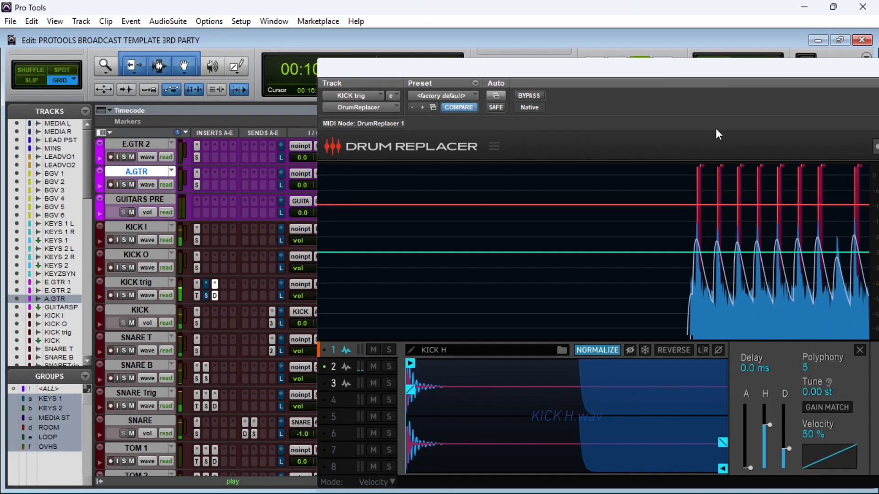
{"action": "left_click_drag", "start_coordinate": [717, 72], "coordinate": [553, 64]}
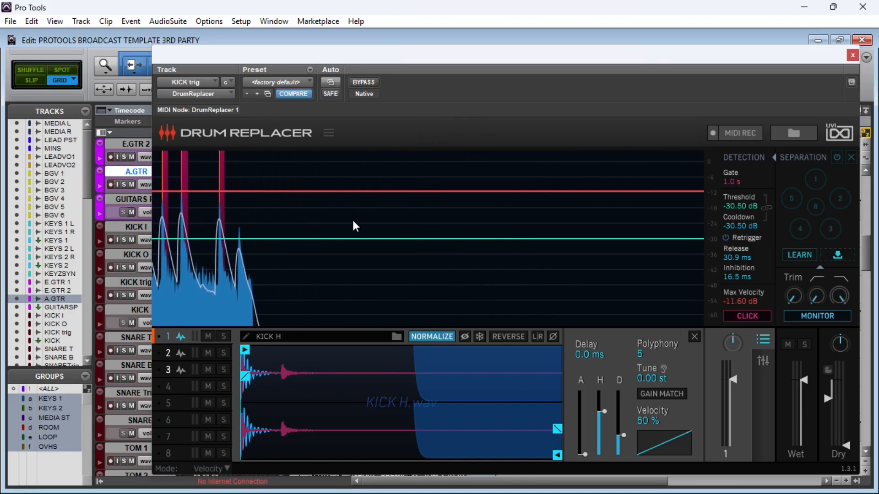
{"action": "left_click_drag", "start_coordinate": [413, 59], "coordinate": [455, 51]}
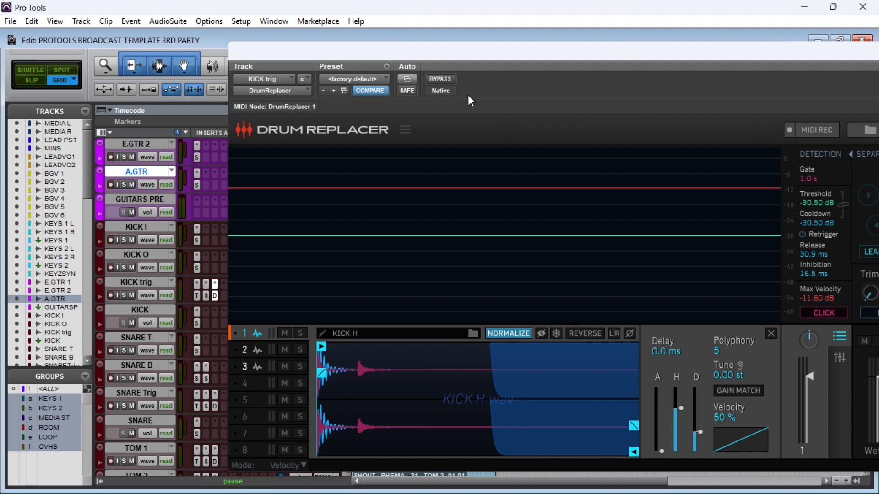
{"action": "key", "text": "space"}
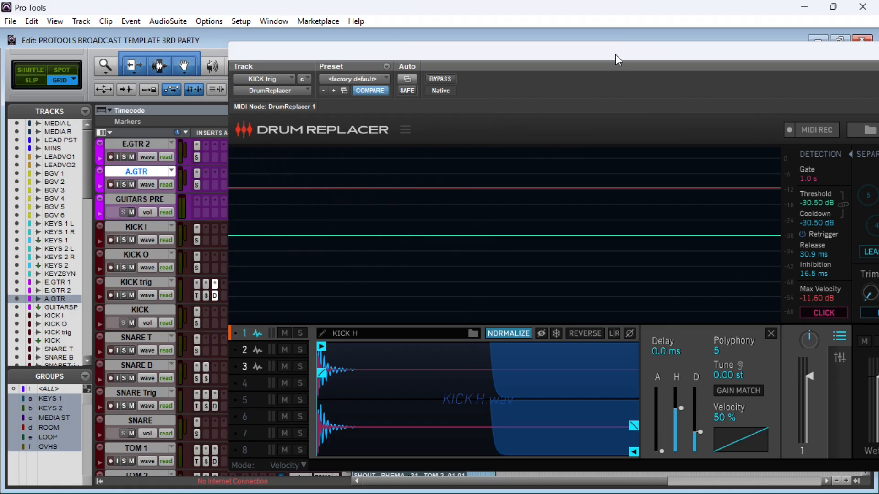
{"action": "left_click_drag", "start_coordinate": [615, 54], "coordinate": [485, 69]}
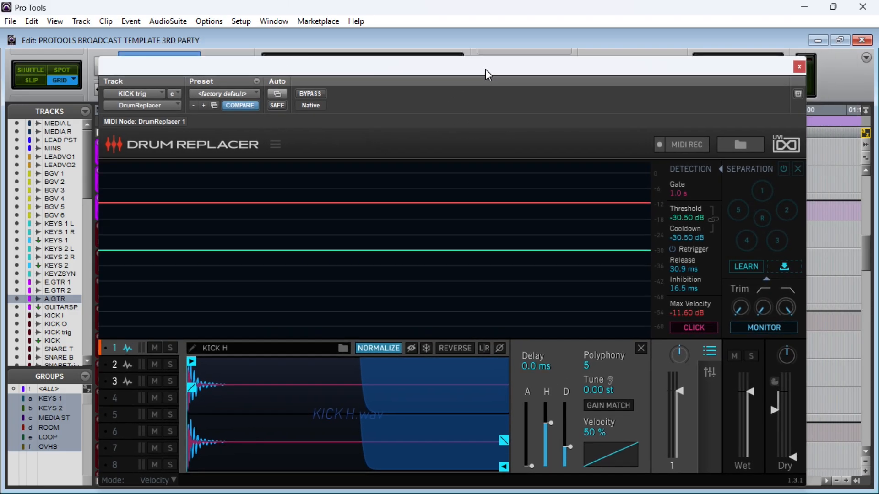
{"action": "left_click", "coordinate": [799, 68]}
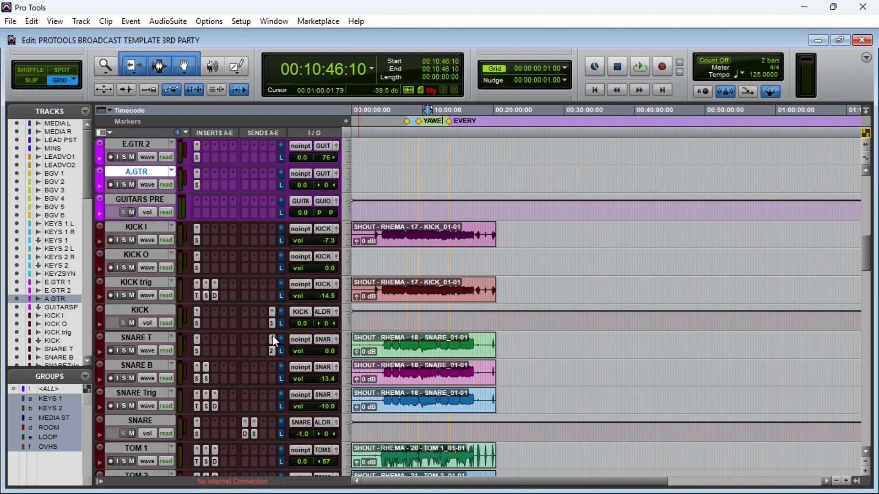
Open the StudioVerse insert on KICK, examine its SSLChannel module, and shift that module's window for a full view
{"action": "scroll", "coordinate": [273, 336], "scroll_direction": "down", "scroll_amount": 3}
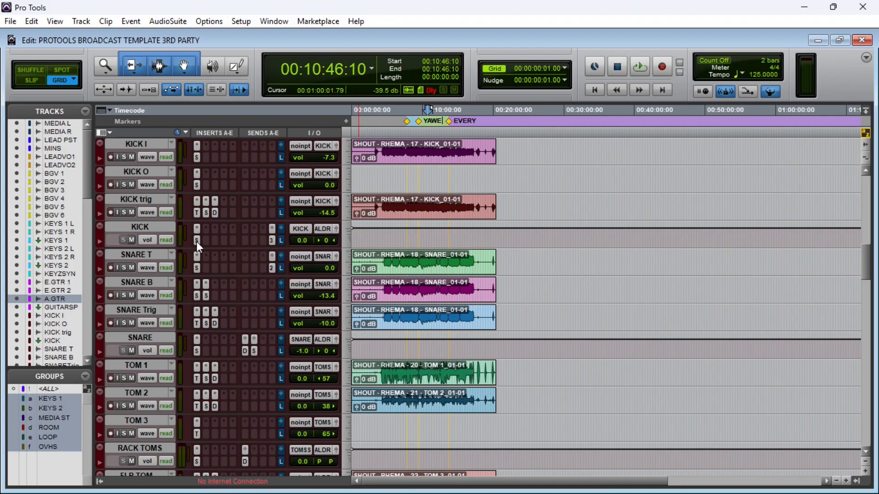
{"action": "left_click", "coordinate": [197, 240]}
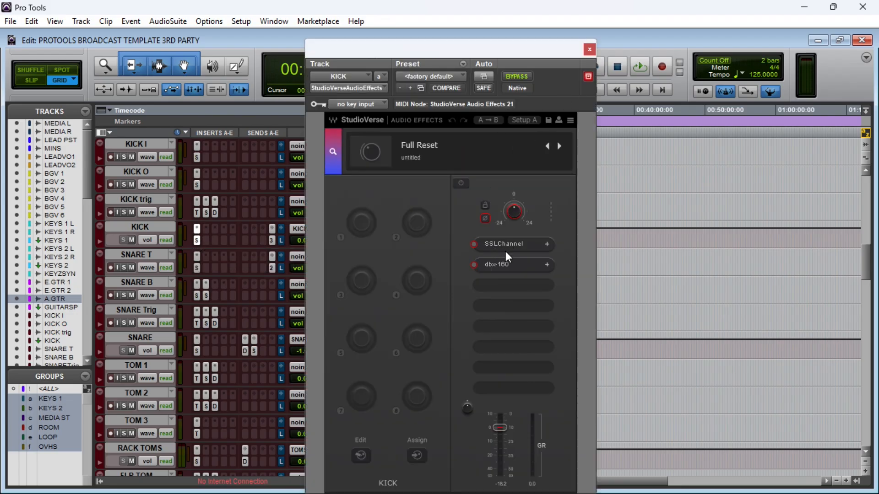
{"action": "left_click", "coordinate": [505, 245]}
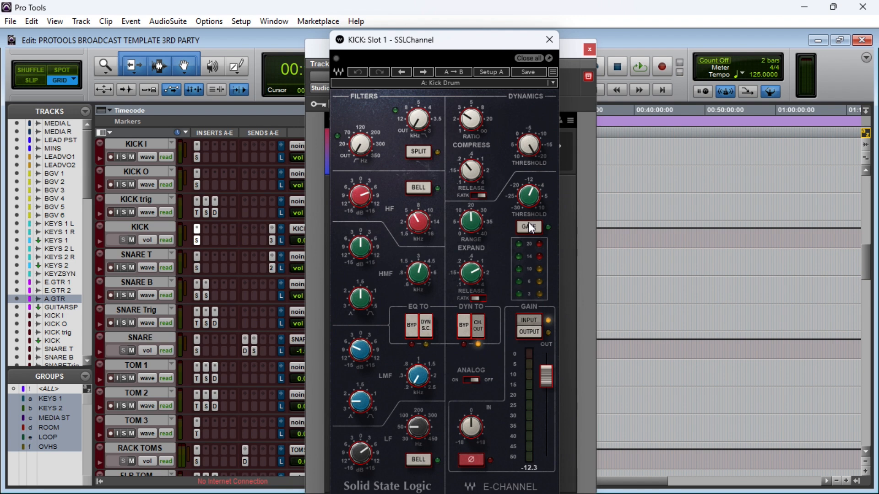
{"action": "left_click_drag", "start_coordinate": [473, 41], "coordinate": [511, 30]}
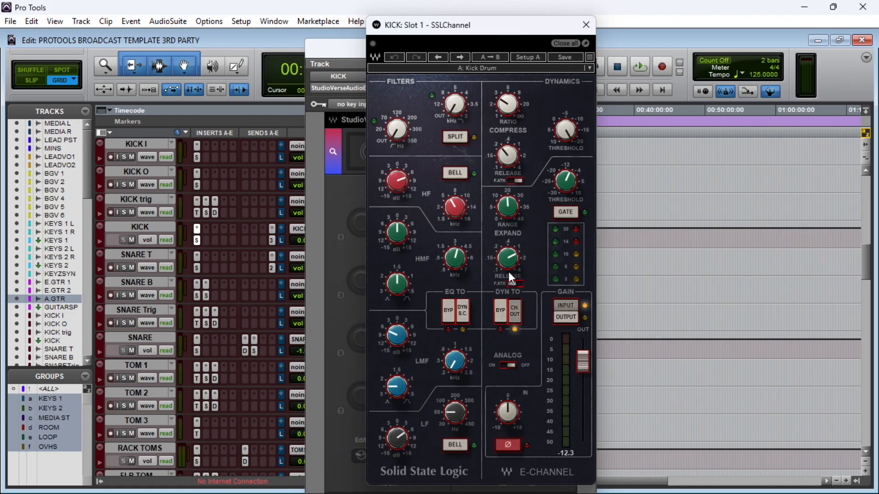
{"action": "left_click_drag", "start_coordinate": [504, 31], "coordinate": [484, 34]}
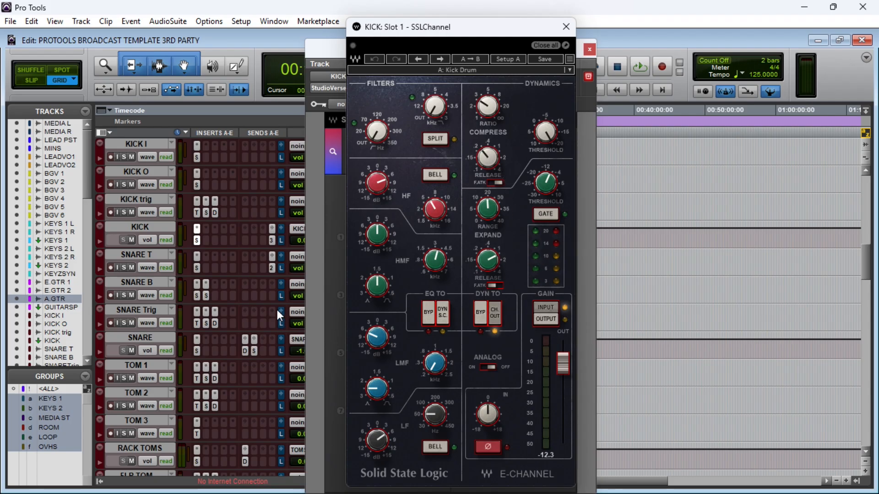
Unmute the LISTEN send on KICK, checking its send window and closing it
{"action": "left_click", "coordinate": [282, 241]}
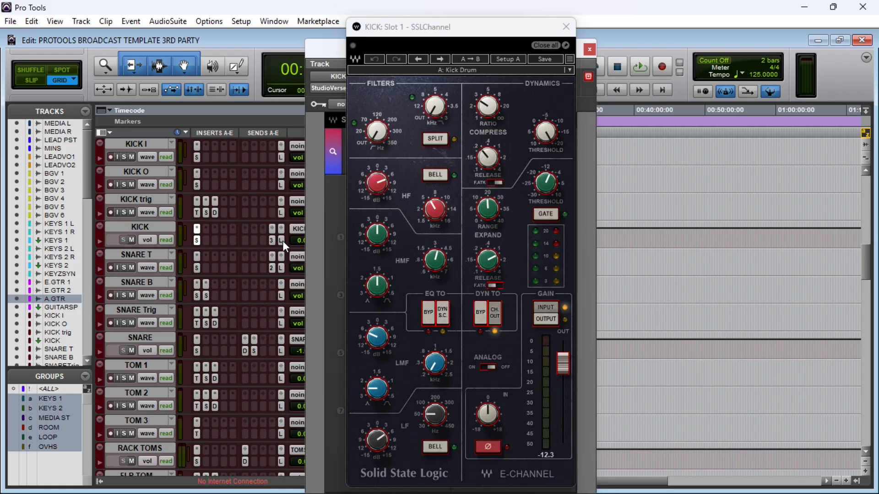
{"action": "left_click", "coordinate": [282, 241], "text": "ctrl+alt"}
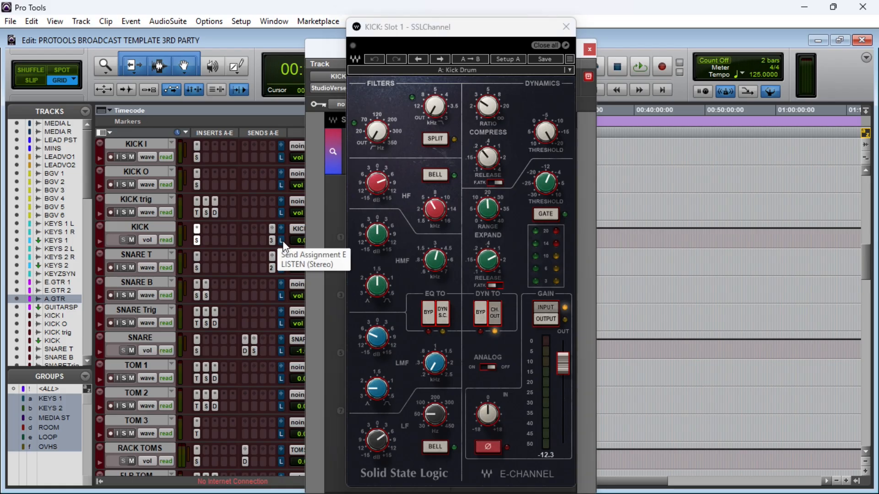
{"action": "left_click", "coordinate": [282, 240]}
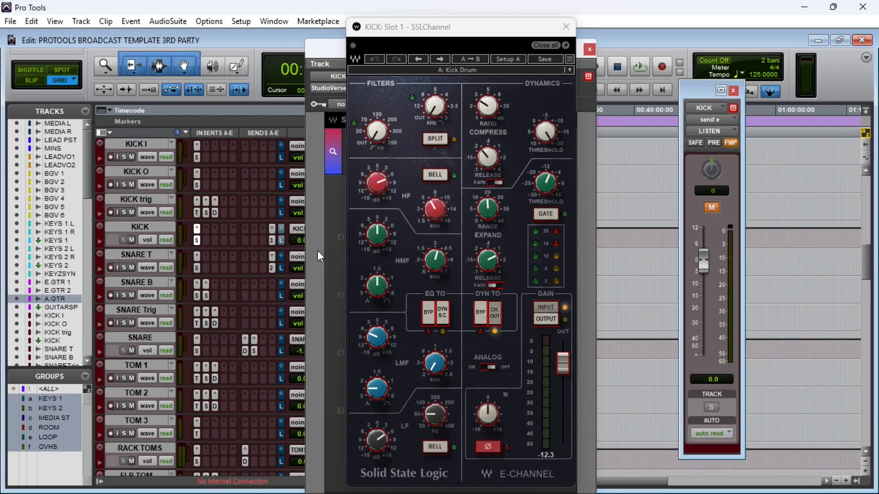
{"action": "left_click", "coordinate": [736, 92]}
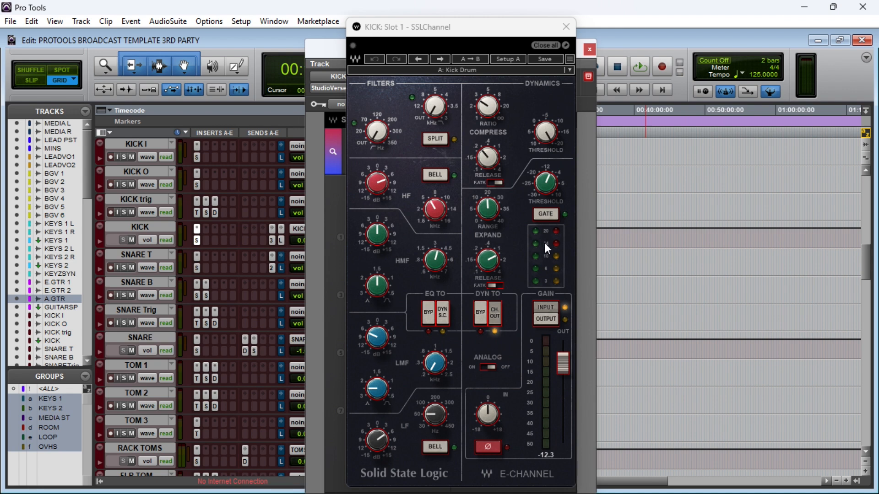
Play the session to examine the SSLChannel gain reduction meters on KICK and check its compressor threshold
{"action": "key", "text": "space"}
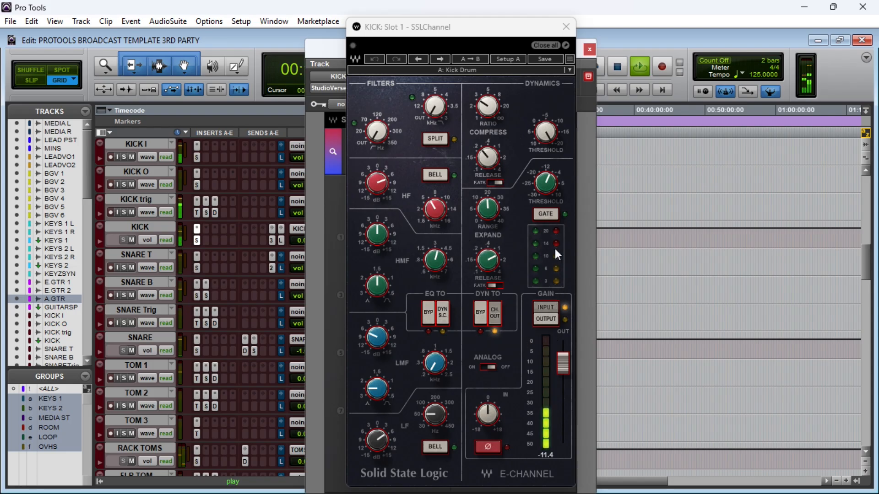
{"action": "key", "text": "space"}
{"action": "mouse_move", "coordinate": [544, 132]}
{"action": "left_click", "coordinate": [545, 132]}
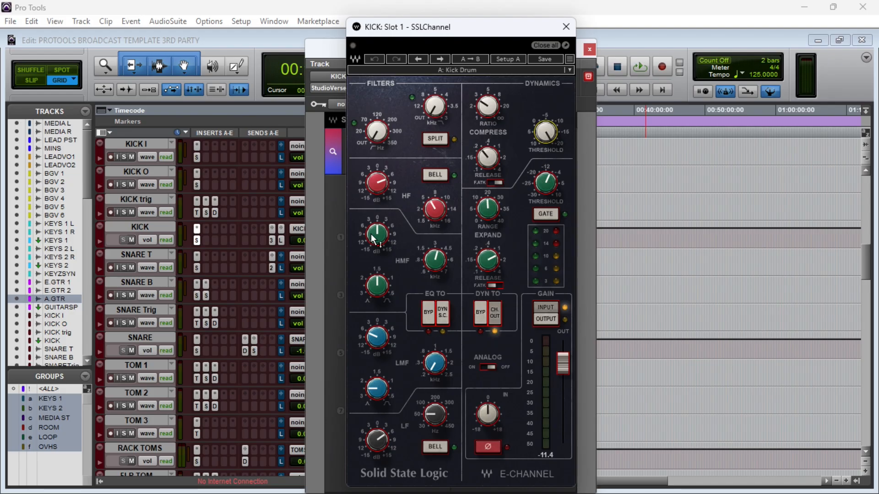
Enable the SSLChannel and dbx-160 modules in KICK's StudioVerse chain and arrange the SSLChannel window beside the chain
{"action": "left_click", "coordinate": [197, 246]}
{"action": "left_click", "coordinate": [196, 243]}
{"action": "left_click", "coordinate": [196, 243]}
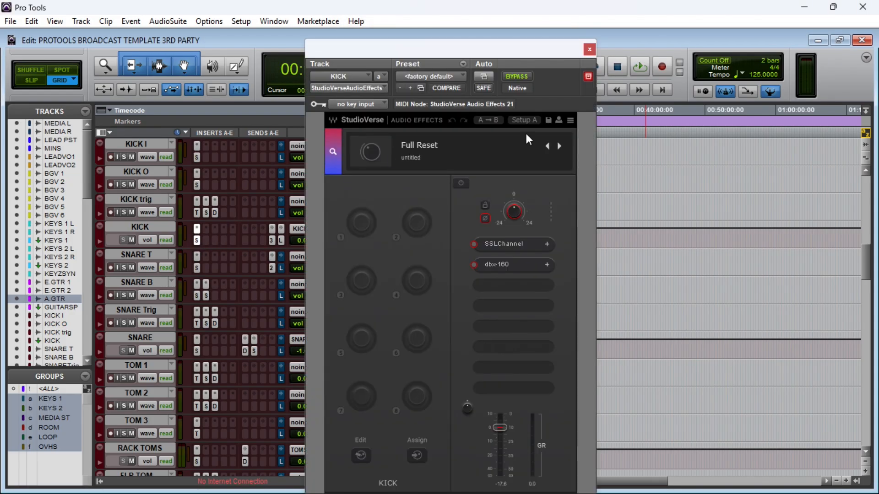
{"action": "left_click", "coordinate": [503, 244]}
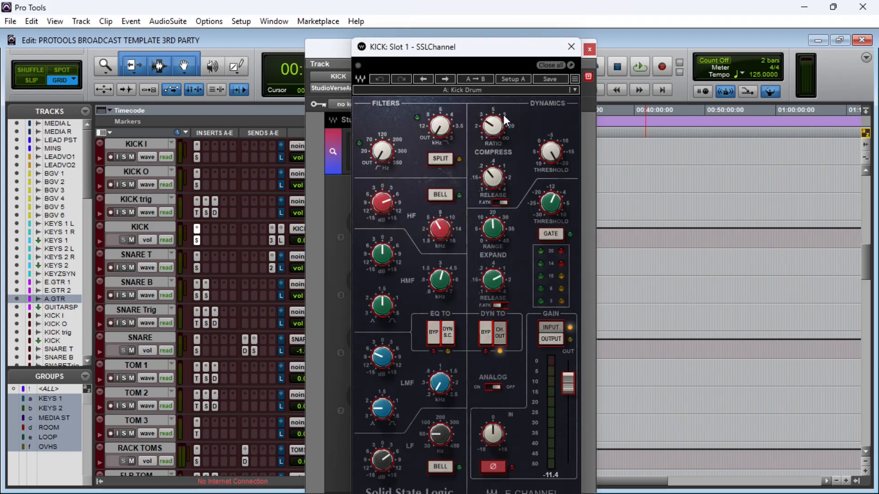
{"action": "left_click_drag", "start_coordinate": [498, 47], "coordinate": [717, 27]}
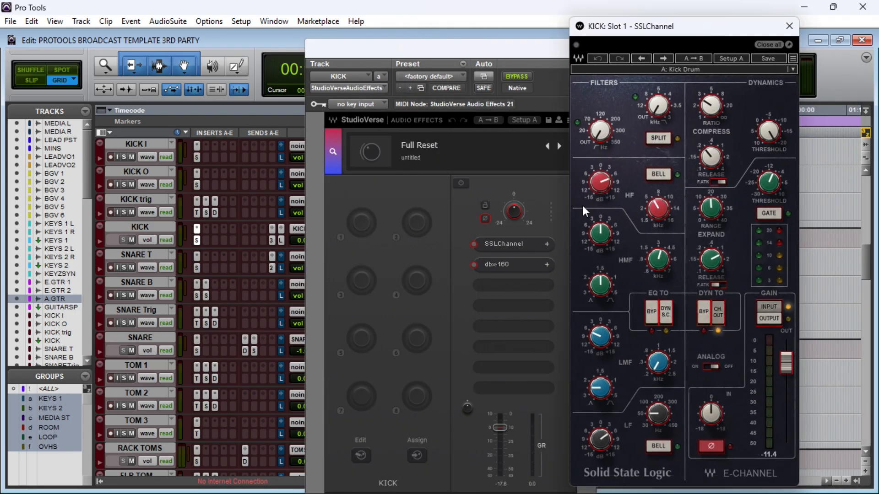
{"action": "left_click", "coordinate": [474, 244]}
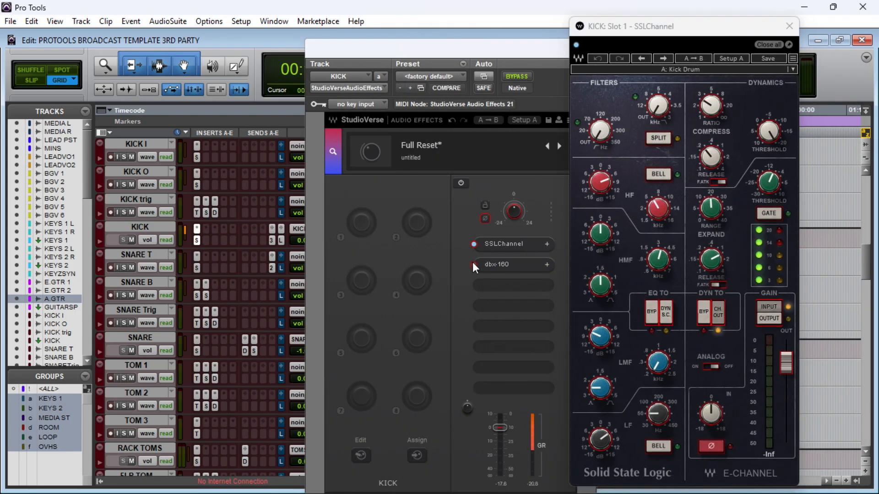
{"action": "left_click_drag", "start_coordinate": [505, 51], "coordinate": [449, 33]}
{"action": "left_click_drag", "start_coordinate": [683, 31], "coordinate": [659, 28]}
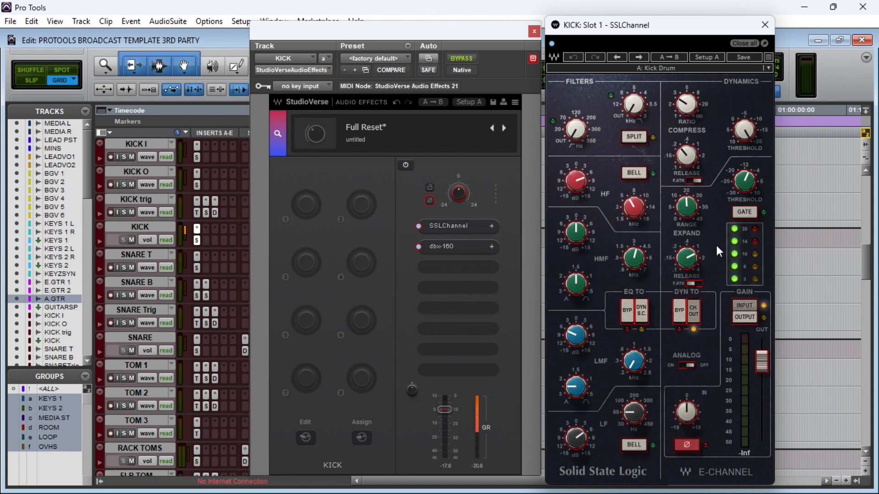
Play the session to examine how the SSLChannel compressor threshold and ratio act on KICK
{"action": "left_click", "coordinate": [749, 130]}
{"action": "key", "text": "space"}
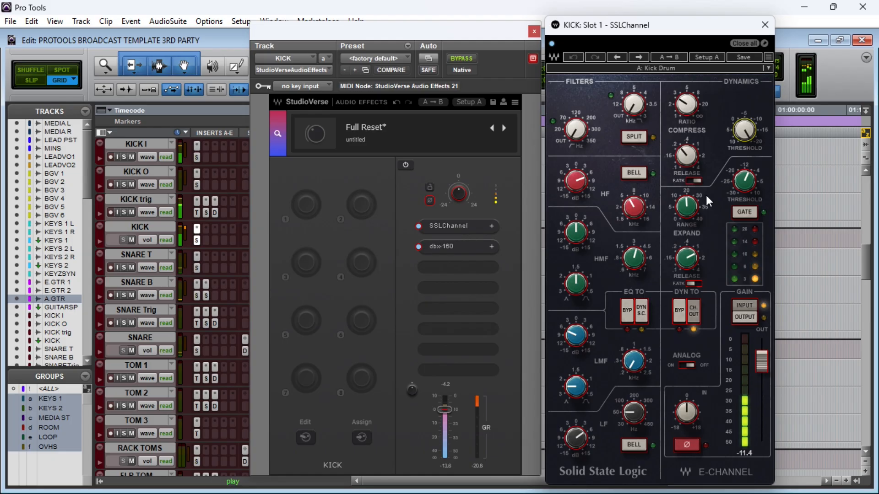
{"action": "key", "text": "space"}
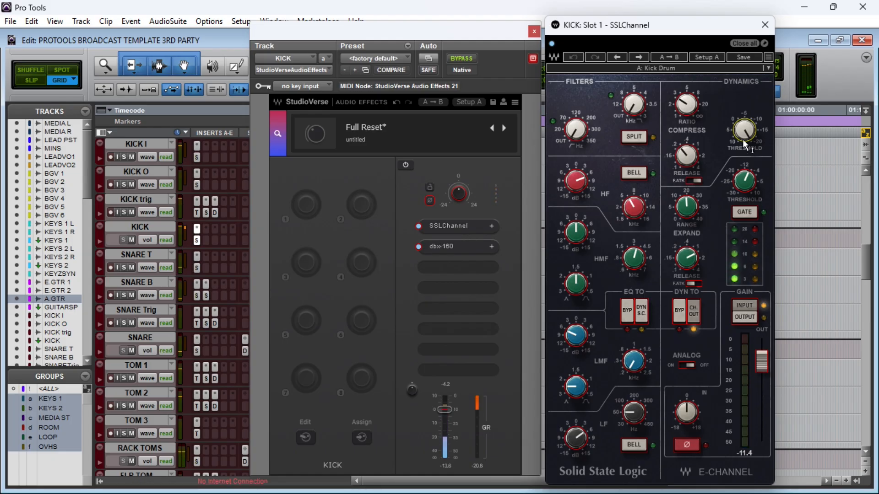
{"action": "left_click", "coordinate": [686, 104]}
{"action": "key", "text": "space"}
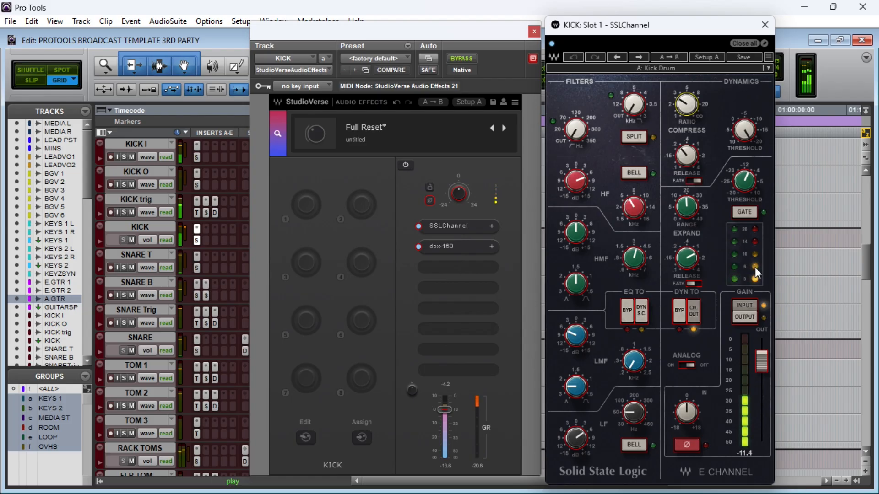
{"action": "key", "text": "space"}
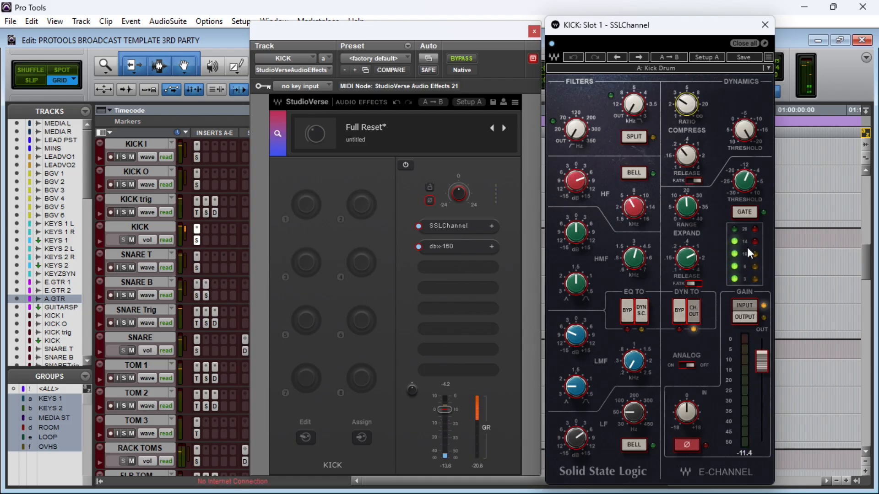
Turn on the gate in KICK's SSLChannel, play the session to audition it, and close the module window
{"action": "left_click", "coordinate": [746, 211]}
{"action": "key", "text": "space"}
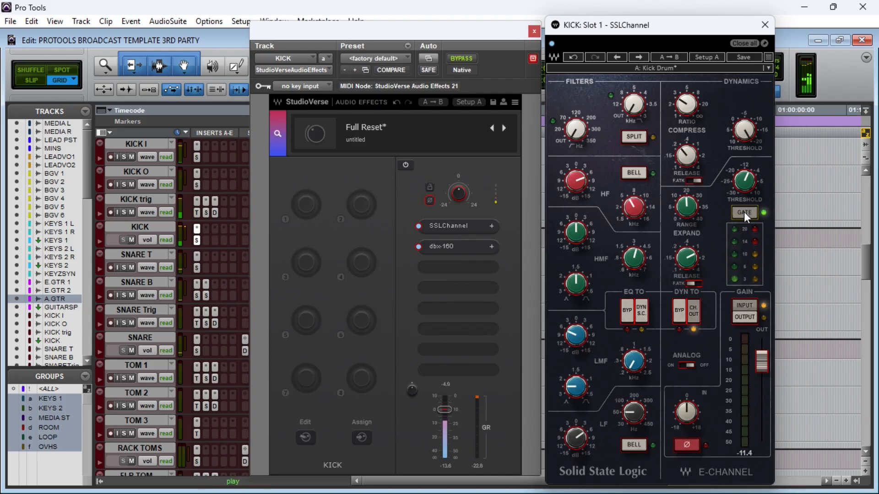
{"action": "key", "text": "space"}
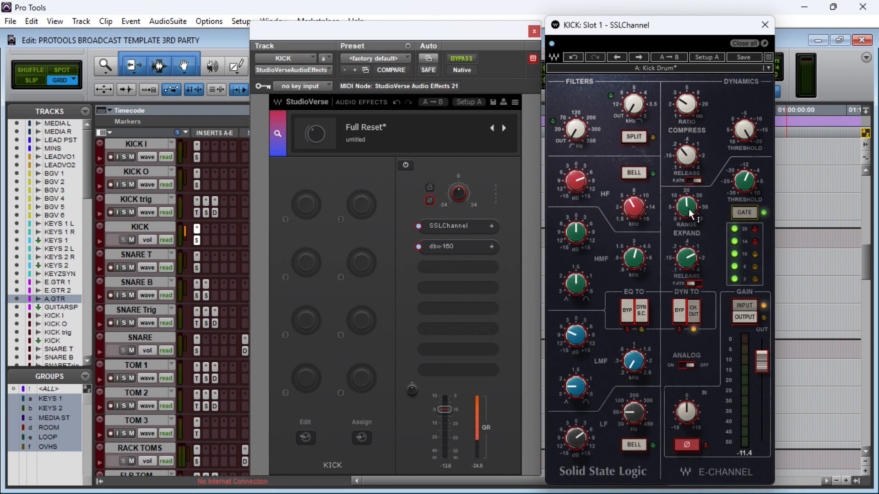
{"action": "mouse_move", "coordinate": [748, 183]}
{"action": "mouse_move", "coordinate": [690, 263]}
{"action": "key", "text": "space"}
{"action": "left_click", "coordinate": [764, 26]}
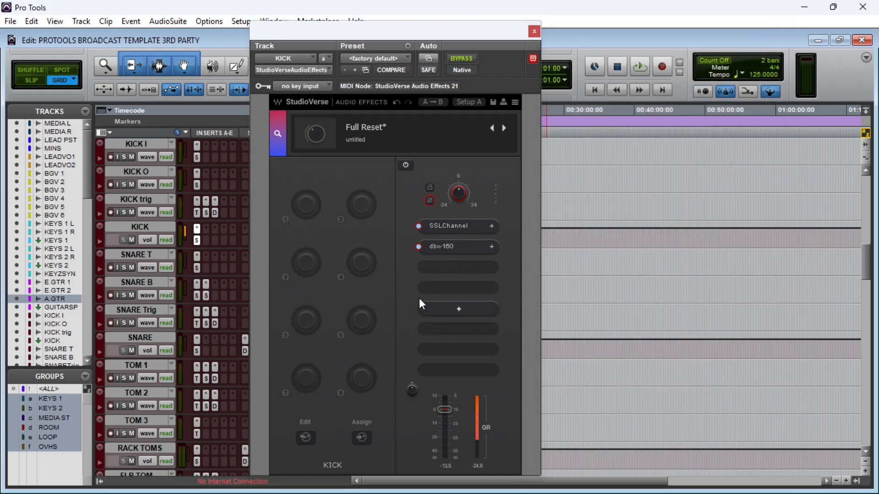
Open the dbx-160 module in KICK's StudioVerse chain, move it aside, and play the session to examine its meter
{"action": "left_click", "coordinate": [454, 245]}
{"action": "left_click_drag", "start_coordinate": [467, 134], "coordinate": [521, 130]}
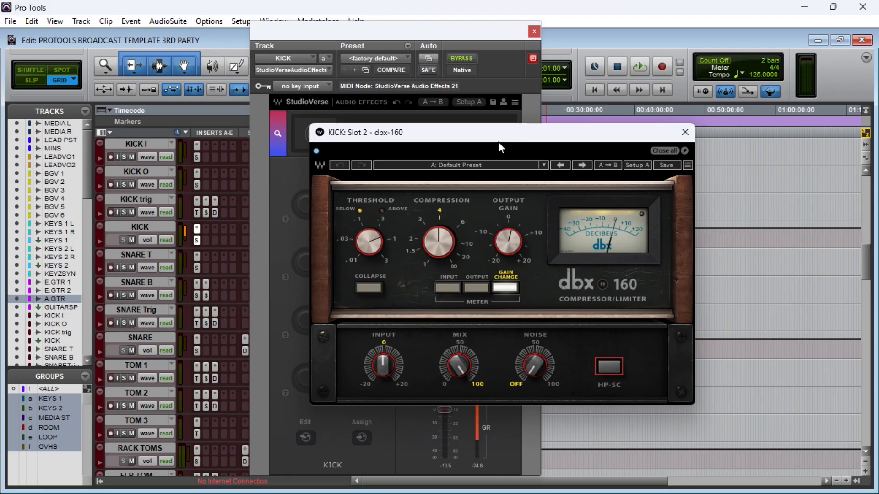
{"action": "key", "text": "space"}
{"action": "left_click_drag", "start_coordinate": [509, 134], "coordinate": [597, 150]}
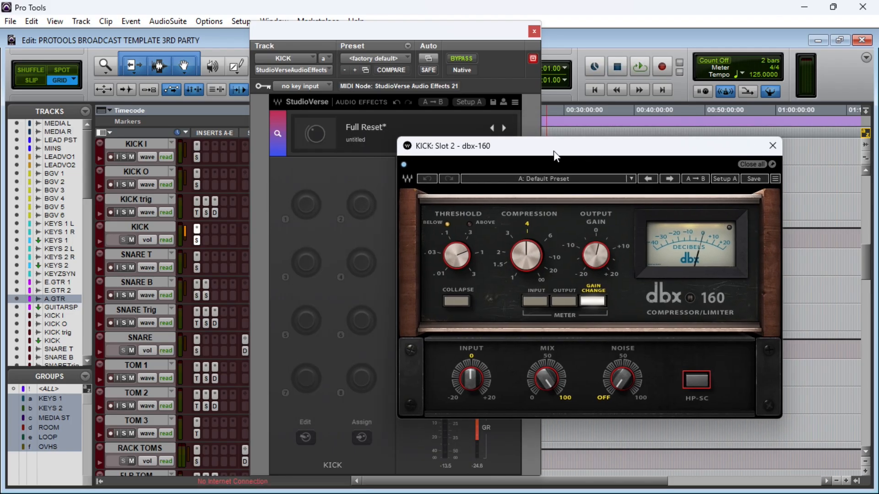
{"action": "left_click", "coordinate": [638, 68]}
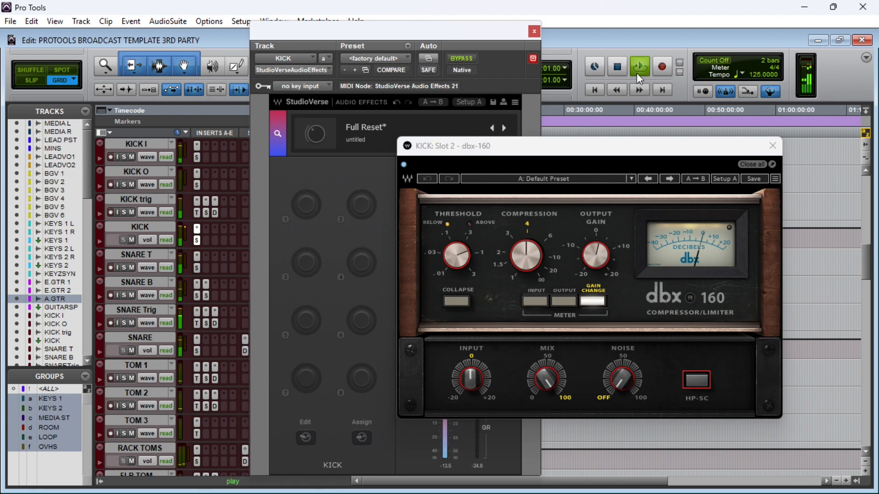
{"action": "key", "text": "space"}
Check the dbx-160 output gain control, then close the module and KICK's StudioVerse window
{"action": "left_click", "coordinate": [620, 133]}
{"action": "left_click_drag", "start_coordinate": [597, 251], "coordinate": [597, 249]}
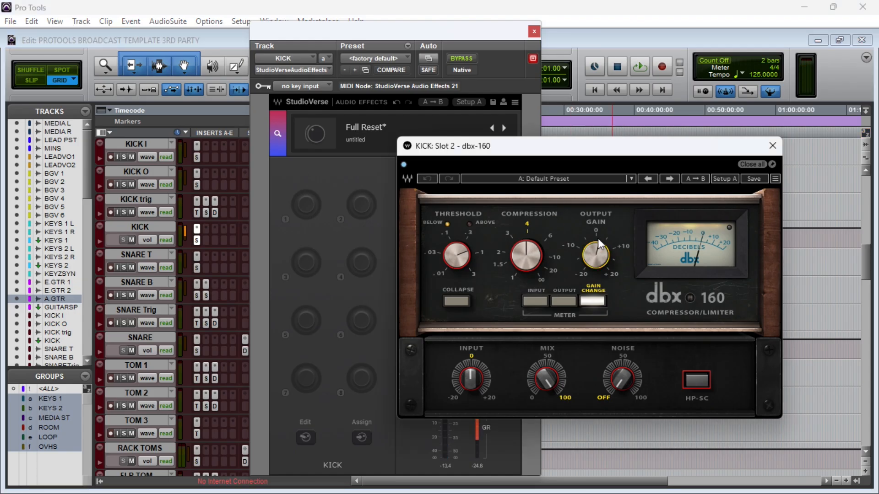
{"action": "left_click", "coordinate": [773, 146]}
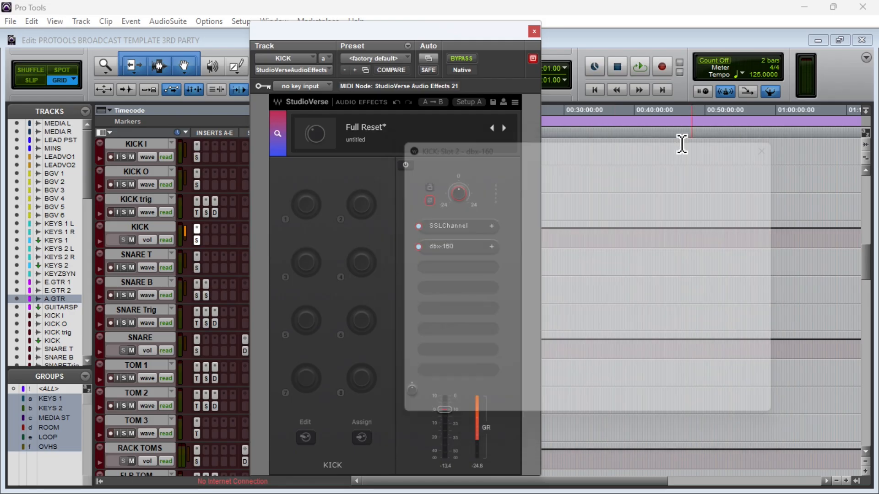
{"action": "left_click", "coordinate": [533, 32]}
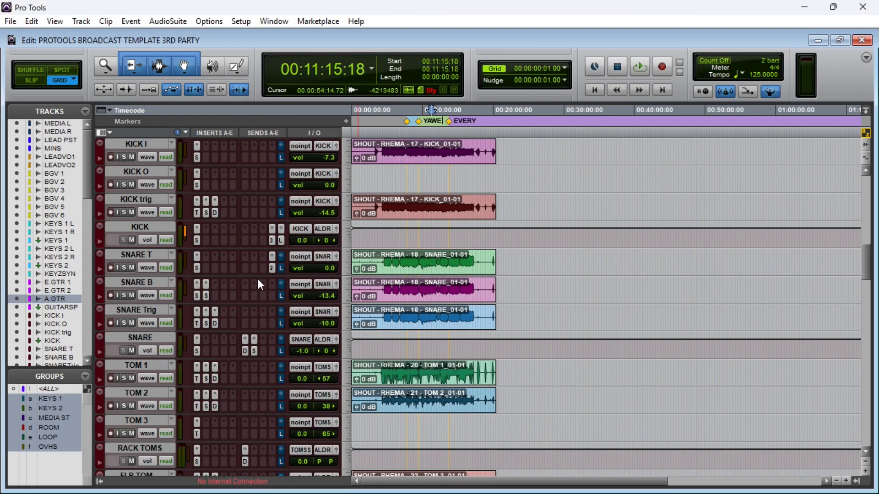
Select the SNARE B track, open its SnareBuzz plug-in to view the settings, and close it
{"action": "scroll", "coordinate": [194, 294], "scroll_direction": "down", "scroll_amount": 2}
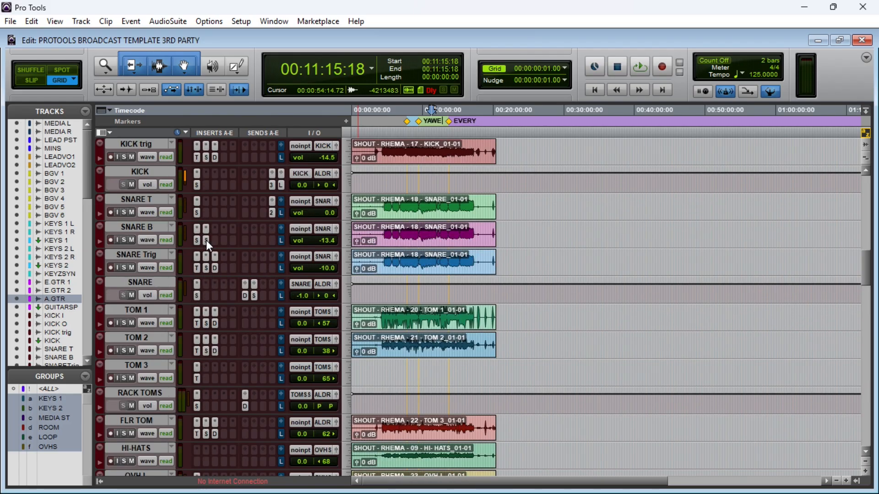
{"action": "left_click", "coordinate": [153, 228]}
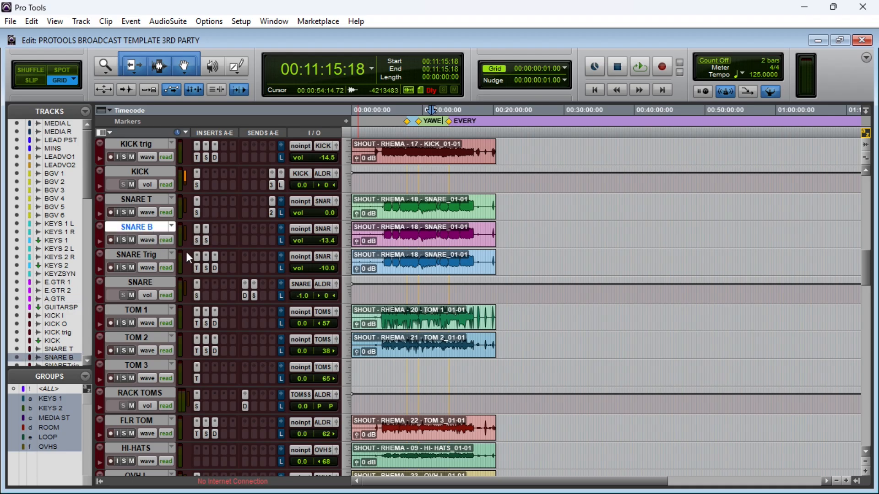
{"action": "left_click", "coordinate": [206, 228]}
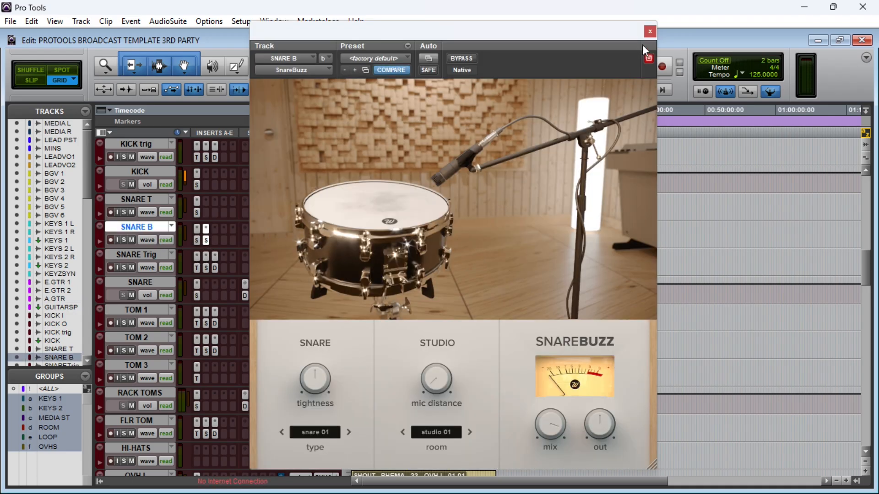
{"action": "left_click", "coordinate": [651, 32]}
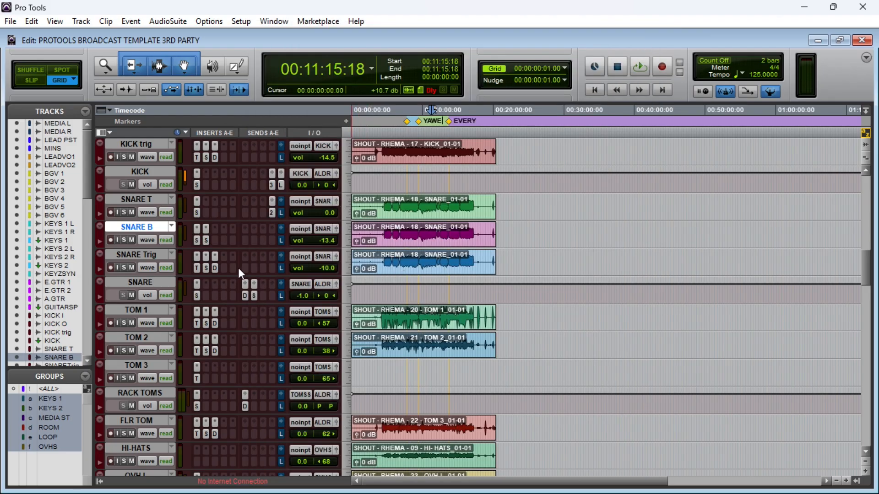
Open the Silencer plug-in on SNARE Trig, move its window aside to examine the settings, and close it
{"action": "left_click", "coordinate": [205, 271]}
{"action": "left_click", "coordinate": [206, 269]}
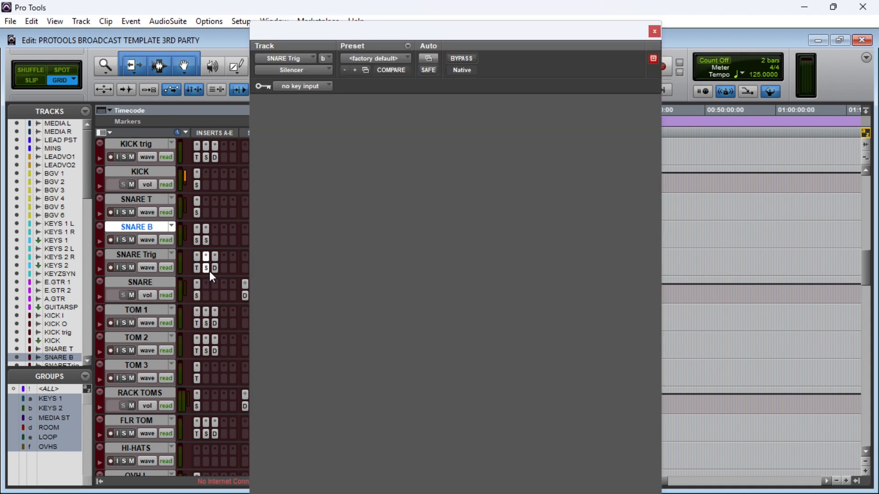
{"action": "left_click_drag", "start_coordinate": [517, 31], "coordinate": [588, 23]}
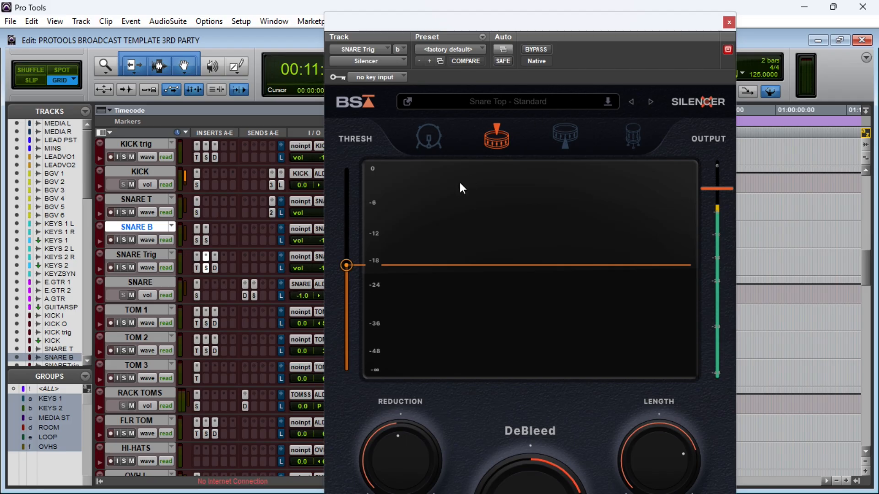
{"action": "left_click", "coordinate": [728, 23]}
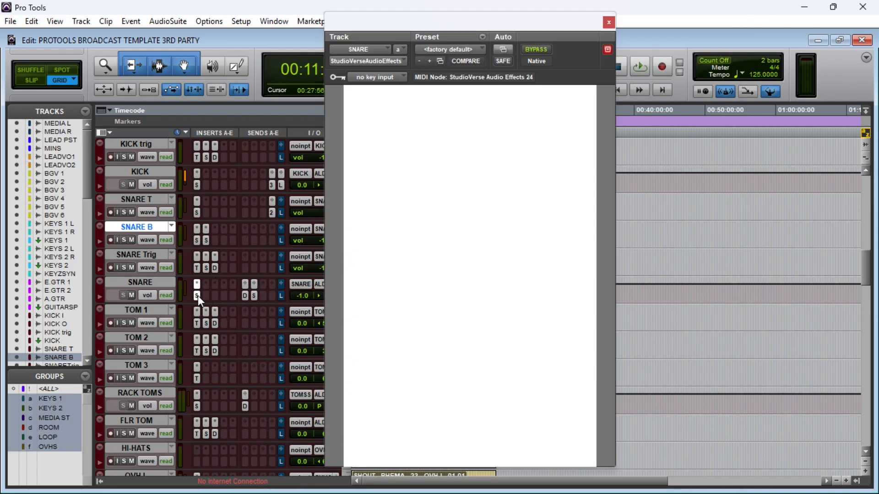
Open the SSLChannel module in SNARE's StudioVerse chain and switch the active L send from KICK to SNARE
{"action": "left_click", "coordinate": [198, 296]}
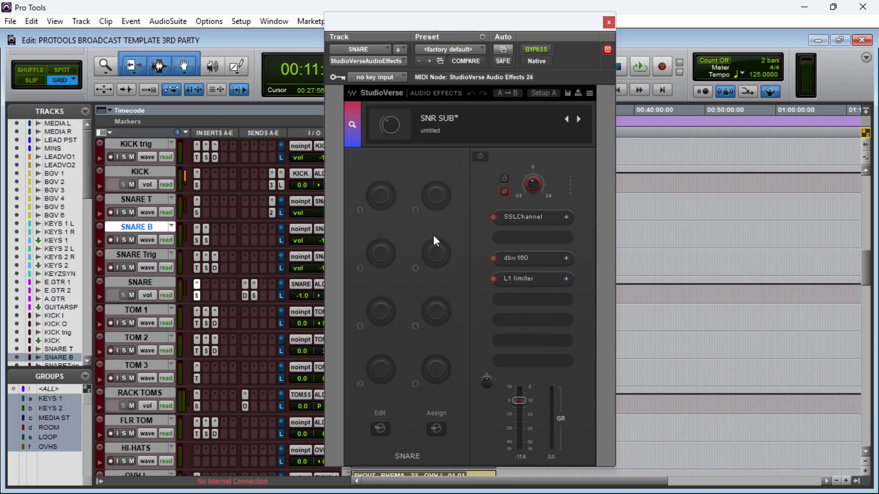
{"action": "left_click", "coordinate": [532, 218]}
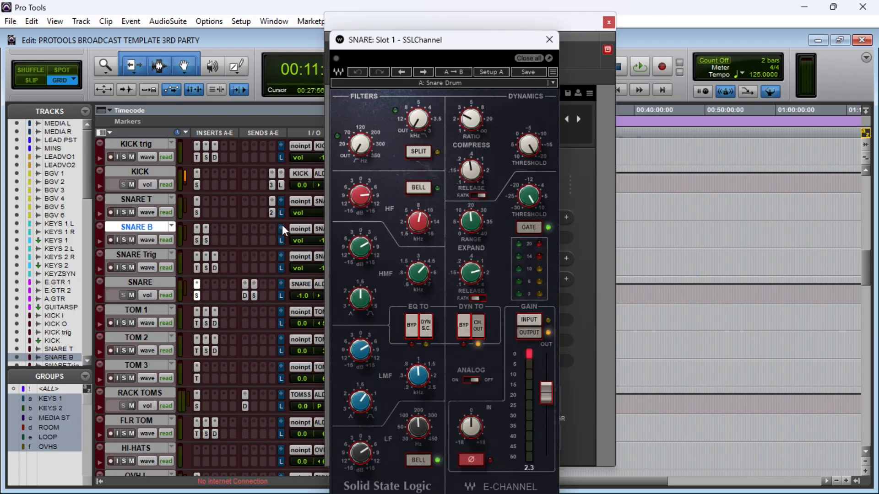
{"action": "left_click", "coordinate": [282, 183]}
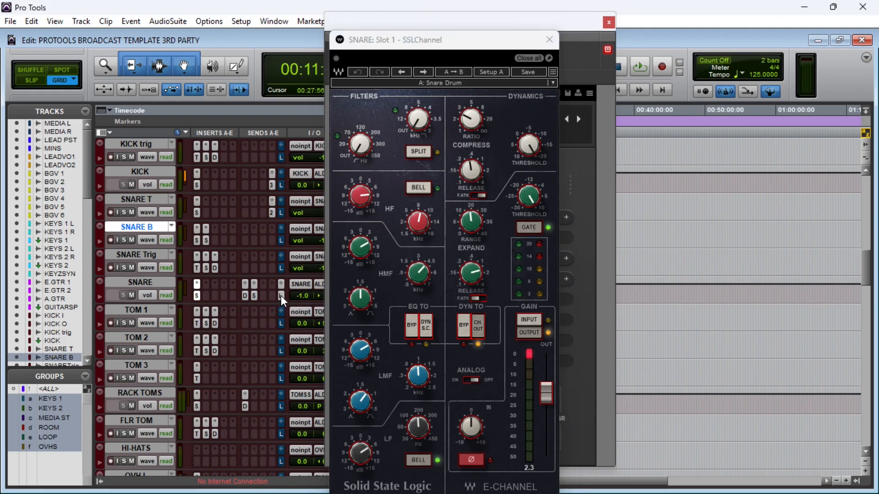
{"action": "left_click", "coordinate": [461, 44]}
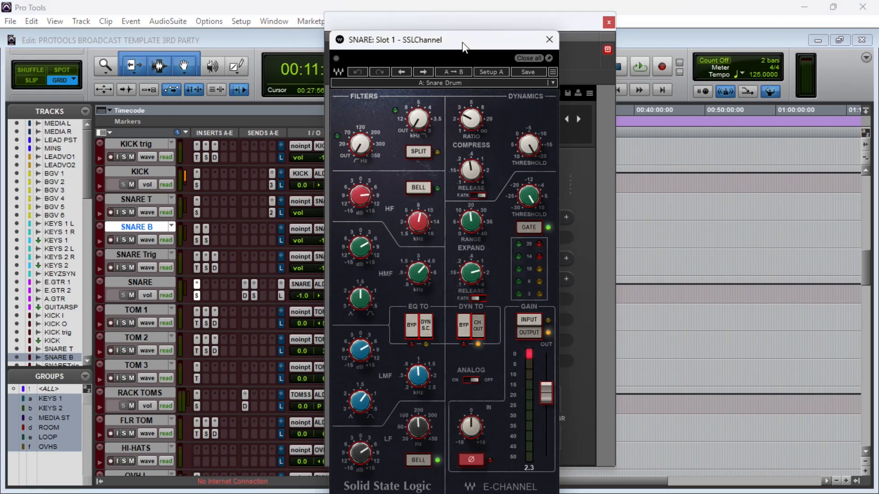
Play the session, move the SSLChannel window clear of SNARE's StudioVerse chain, and turn on its SSLChannel, dbx-160 and L1 limiter modules
{"action": "key", "text": "space"}
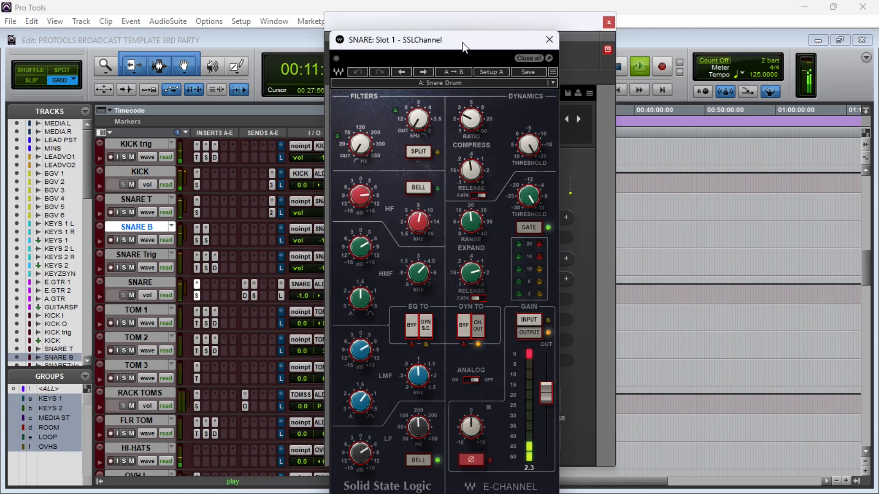
{"action": "left_click", "coordinate": [530, 356]}
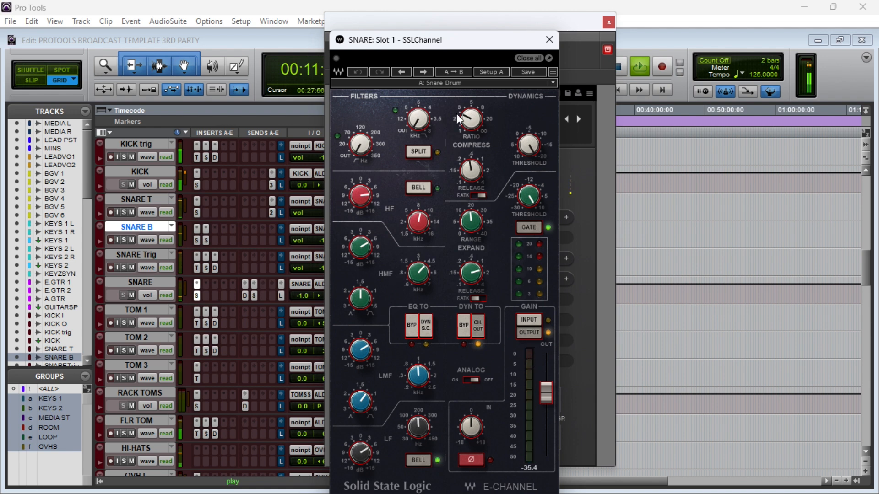
{"action": "left_click_drag", "start_coordinate": [462, 48], "coordinate": [637, 68]}
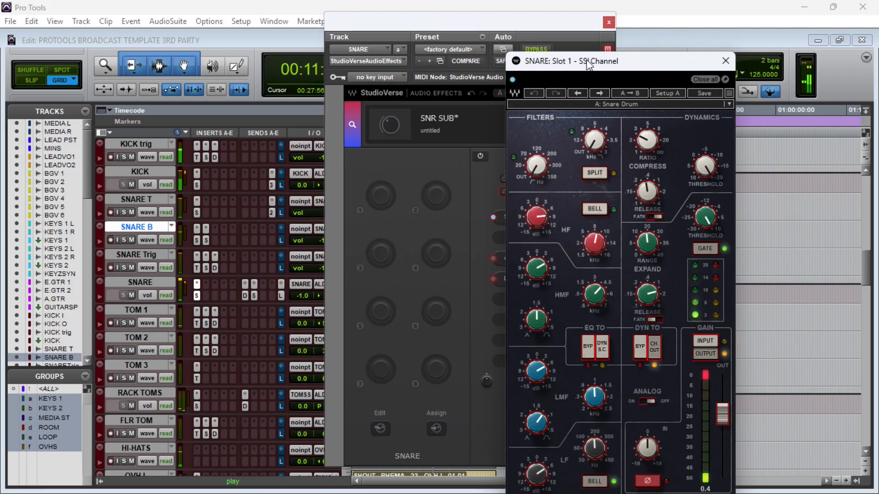
{"action": "left_click_drag", "start_coordinate": [590, 64], "coordinate": [653, 65]}
{"action": "left_click", "coordinate": [493, 259]}
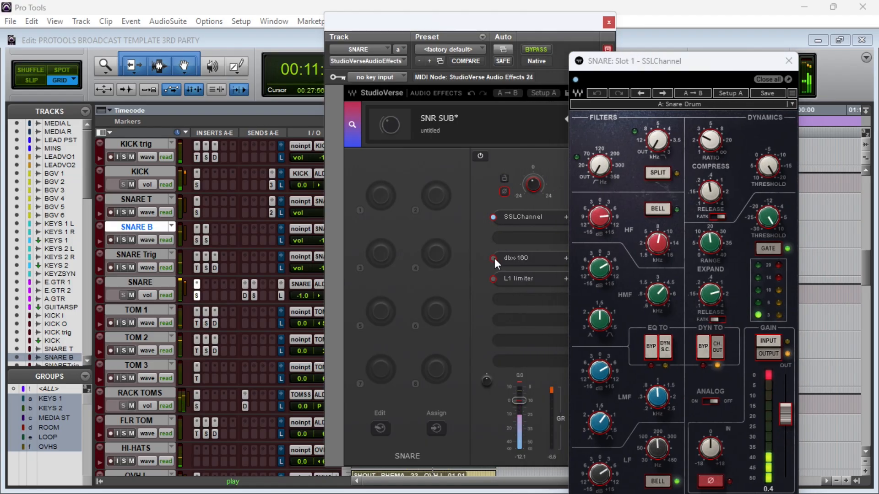
{"action": "left_click", "coordinate": [494, 278]}
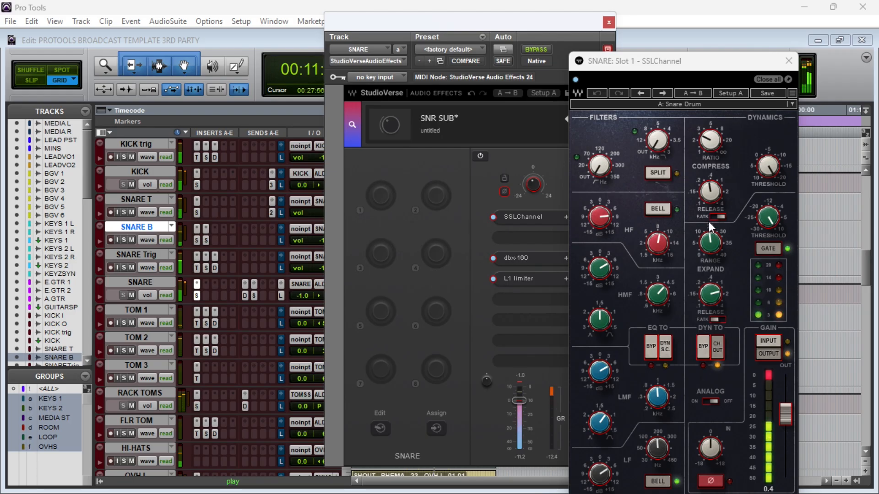
Examine the expander release on SNARE's SSLChannel during playback and reset the module's output peak meter
{"action": "mouse_move", "coordinate": [709, 293]}
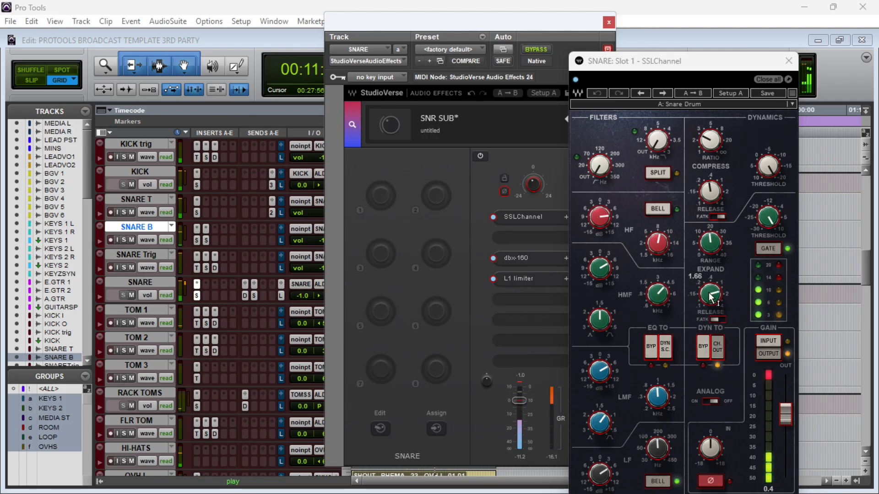
{"action": "left_click", "coordinate": [767, 379]}
{"action": "left_click_drag", "start_coordinate": [696, 62], "coordinate": [707, 22]}
{"action": "left_click", "coordinate": [778, 445]}
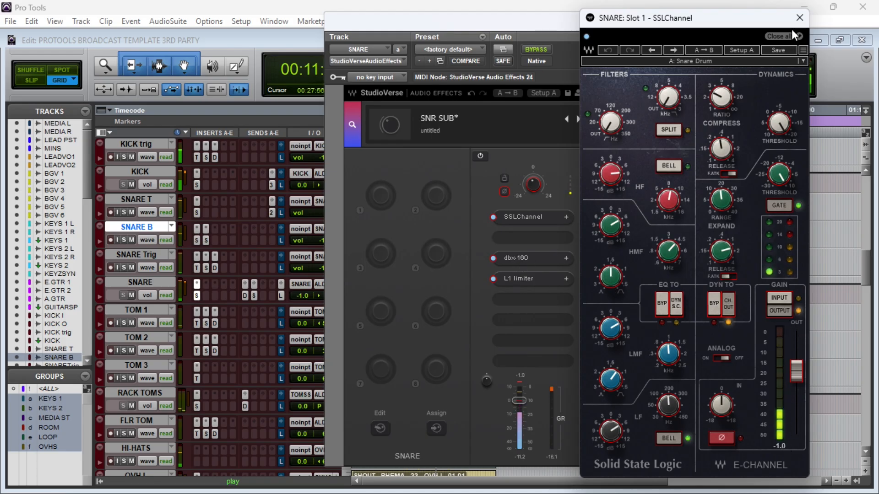
Open SNARE's dbx-160 and L1 limiter modules in turn, arranging the windows to examine their settings
{"action": "left_click", "coordinate": [526, 255]}
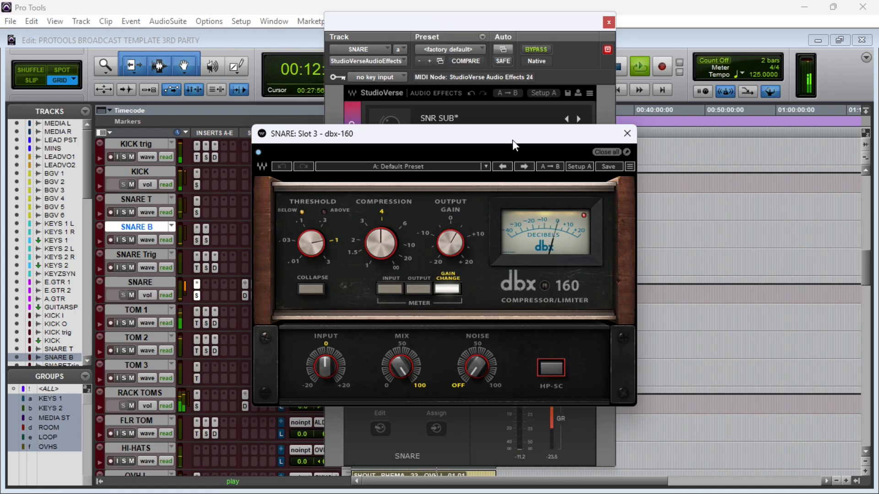
{"action": "left_click_drag", "start_coordinate": [514, 143], "coordinate": [315, 151]}
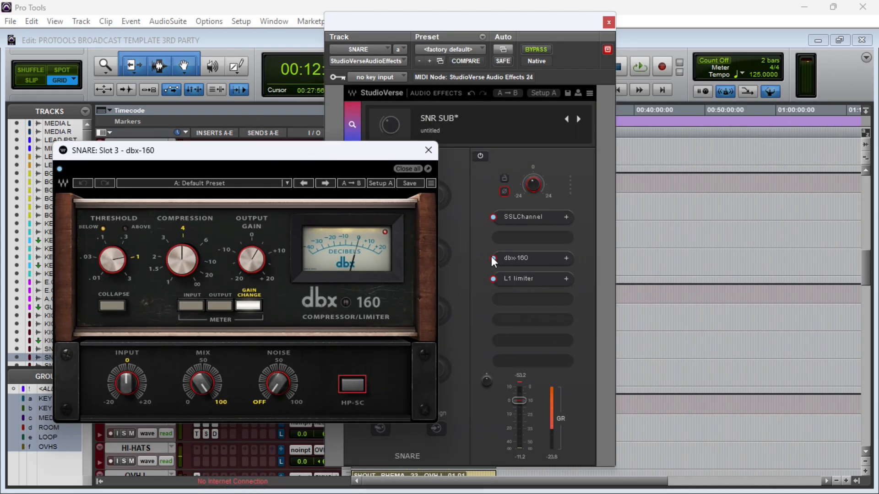
{"action": "left_click", "coordinate": [526, 278]}
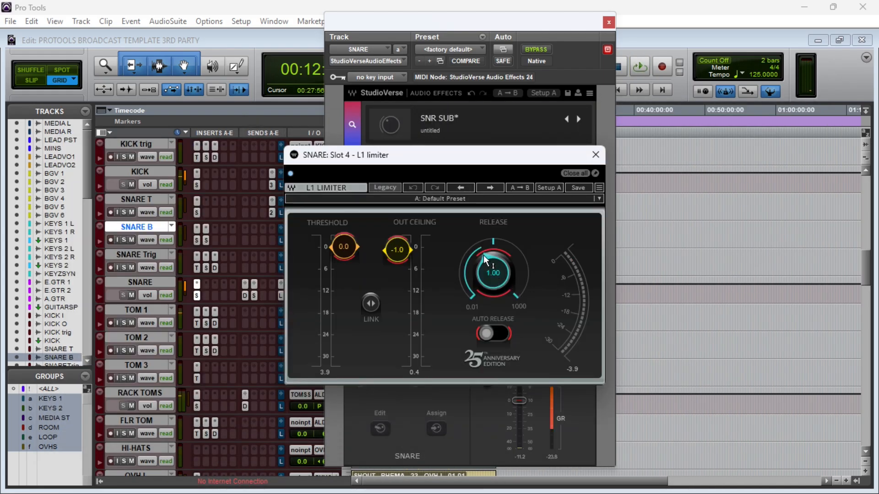
{"action": "left_click_drag", "start_coordinate": [529, 25], "coordinate": [734, 120]}
{"action": "left_click_drag", "start_coordinate": [485, 164], "coordinate": [247, 151]}
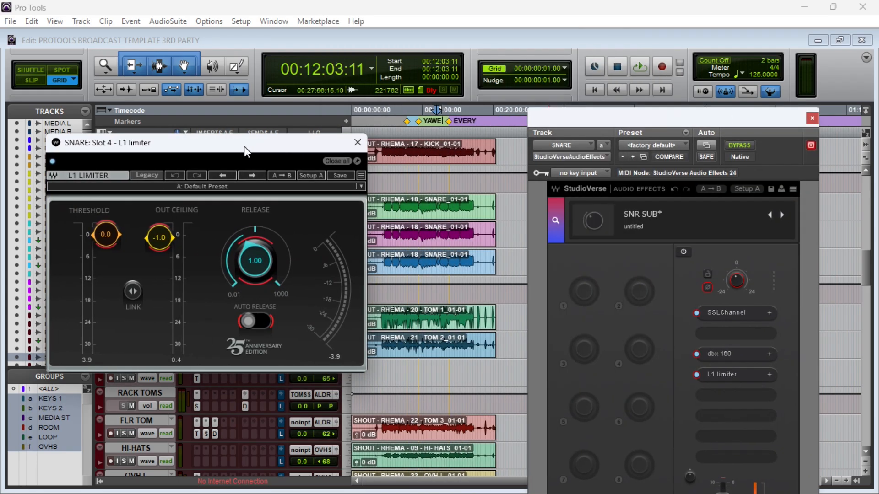
Play from the YAWE marker and from further into the song to watch SNARE's L1 limiter, then stop and close both plug-in windows
{"action": "left_click", "coordinate": [419, 121]}
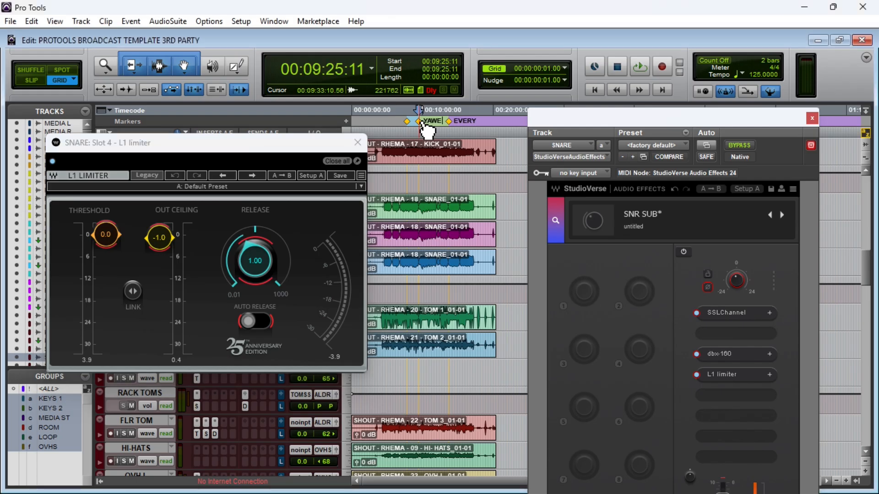
{"action": "key", "text": "space"}
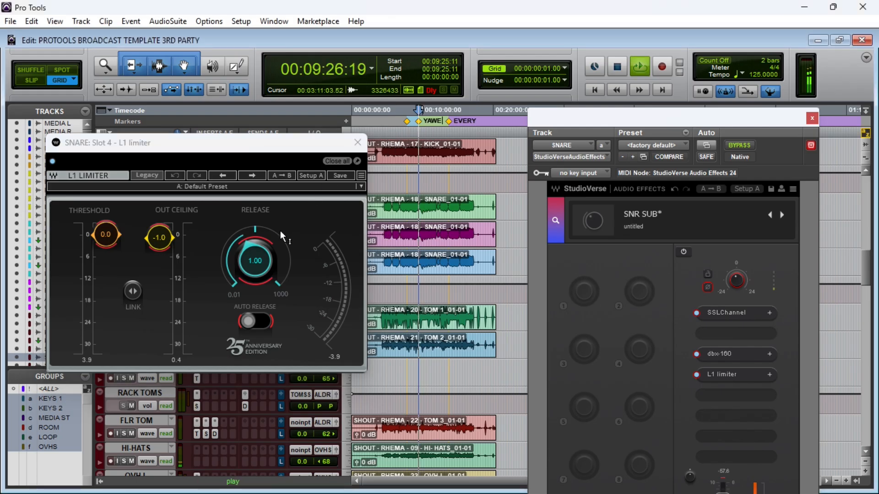
{"action": "left_click", "coordinate": [430, 153]}
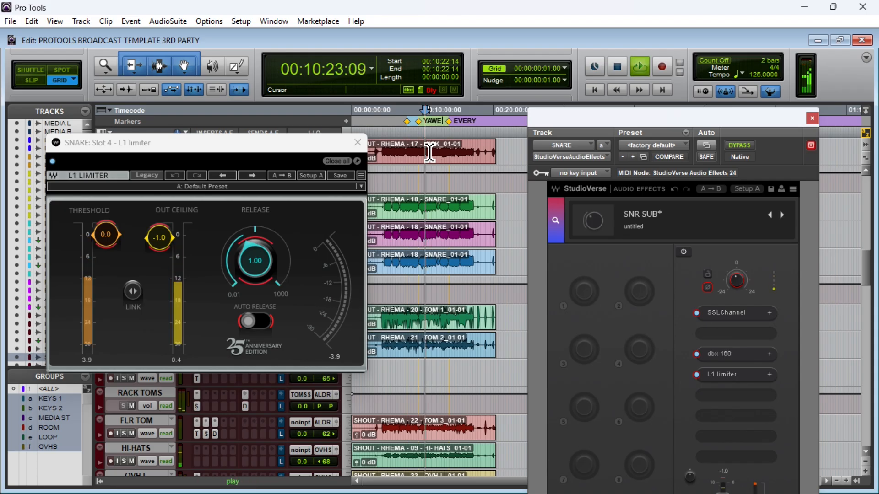
{"action": "key", "text": "space"}
{"action": "left_click", "coordinate": [357, 143]}
{"action": "left_click_drag", "start_coordinate": [696, 115], "coordinate": [593, 80]}
{"action": "left_click", "coordinate": [708, 85]}
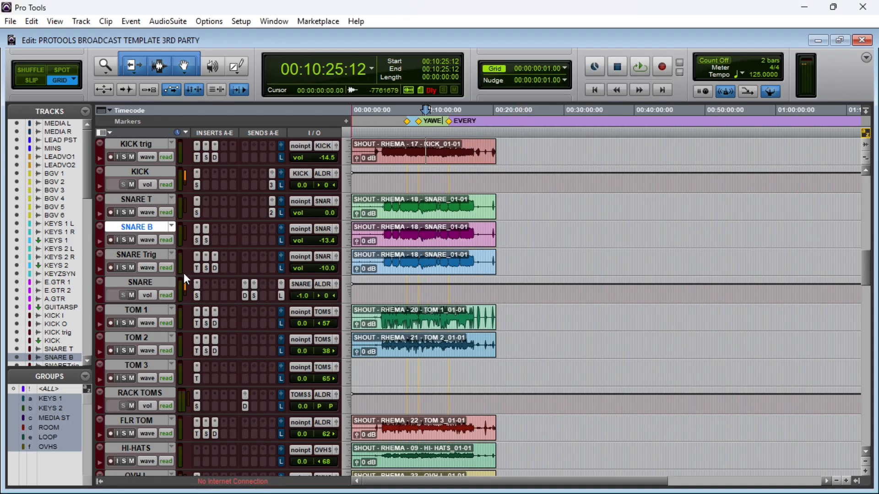
Select the RACK TOMS track, open its StudioVerse plug-in to check the chain, and close it
{"action": "scroll", "coordinate": [211, 309], "scroll_direction": "down", "scroll_amount": 2}
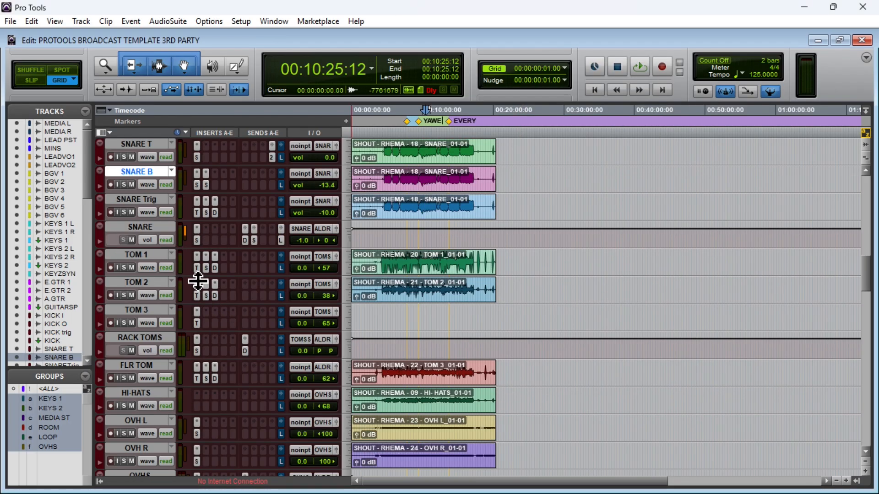
{"action": "scroll", "coordinate": [199, 281], "scroll_direction": "down", "scroll_amount": 2}
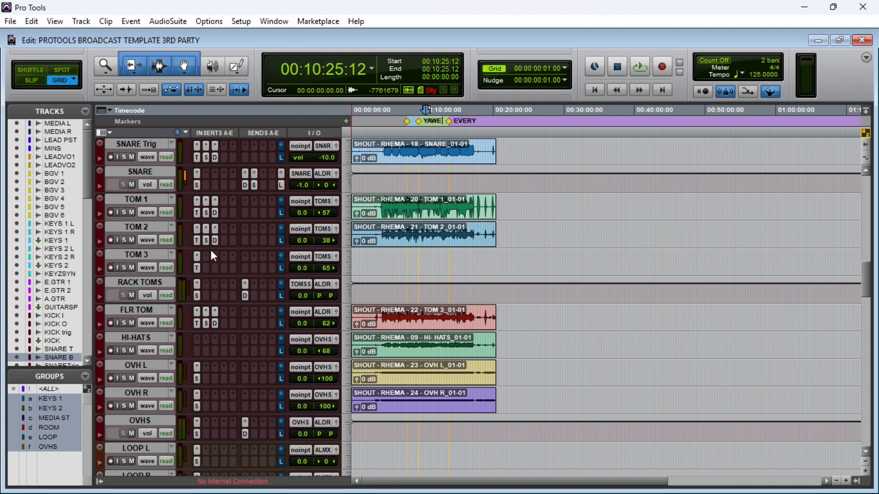
{"action": "scroll", "coordinate": [195, 288], "scroll_direction": "down", "scroll_amount": 2}
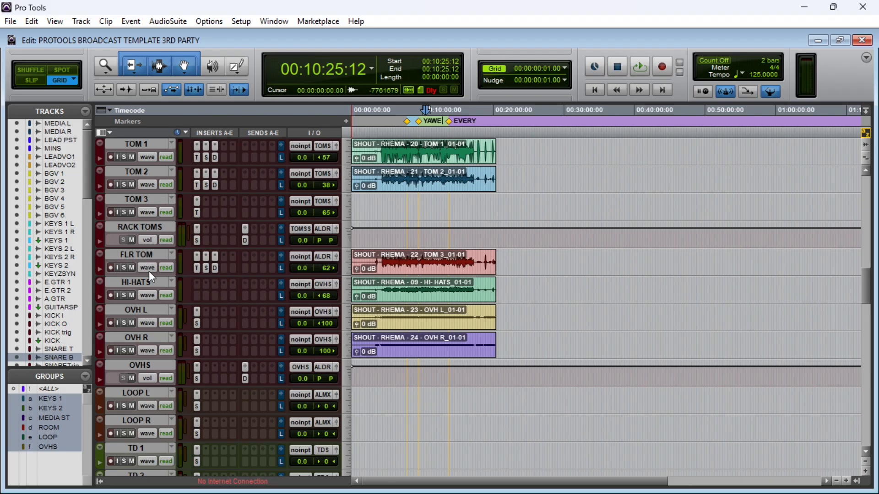
{"action": "left_click", "coordinate": [153, 230]}
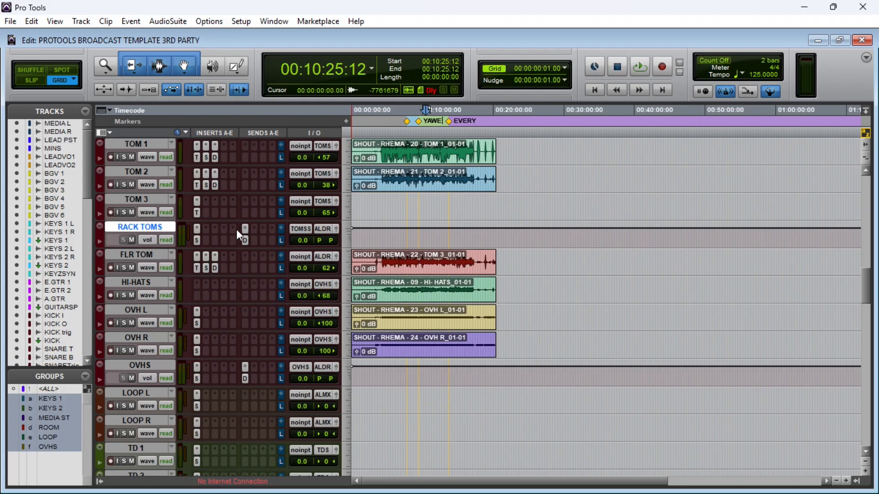
{"action": "left_click", "coordinate": [198, 240]}
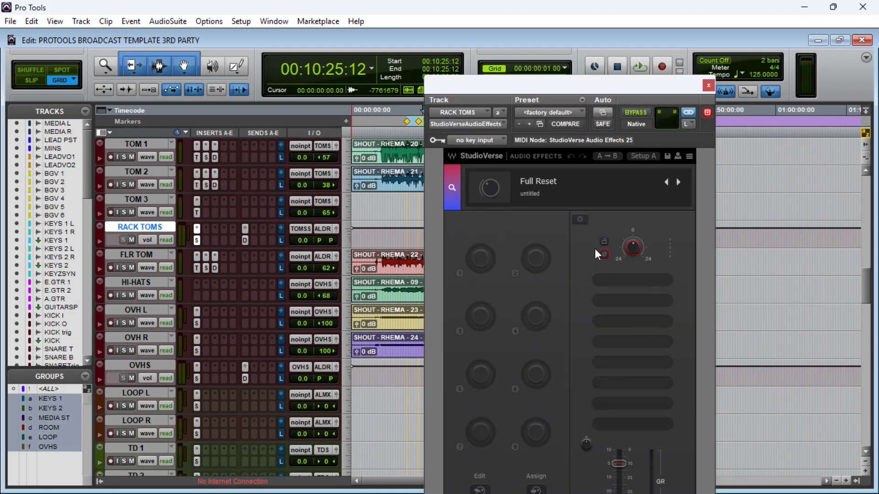
{"action": "left_click", "coordinate": [709, 85]}
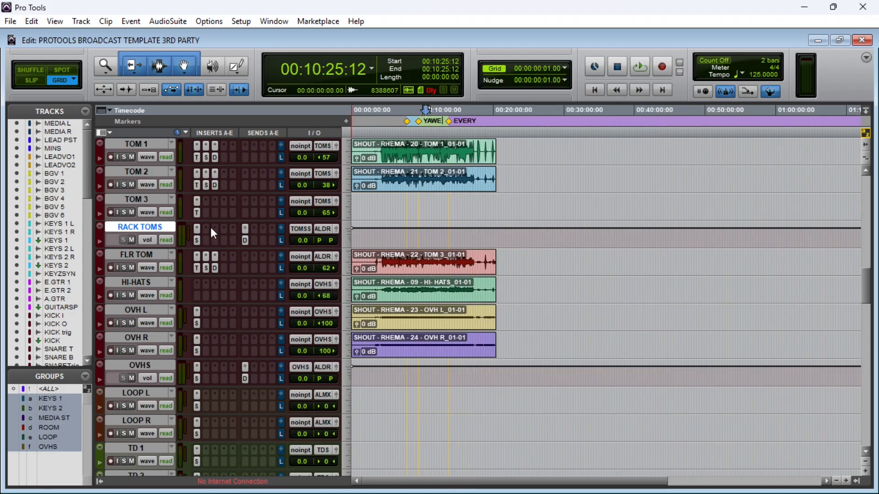
Point out the FLR TOM track, then select OVHS and open its StudioVerse chain
{"action": "left_click", "coordinate": [150, 256]}
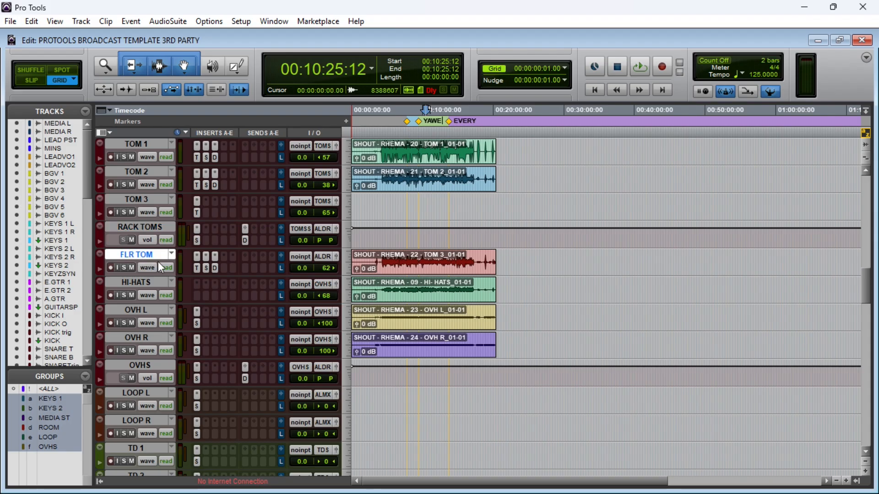
{"action": "scroll", "coordinate": [174, 314], "scroll_direction": "down", "scroll_amount": 2}
{"action": "left_click", "coordinate": [171, 314]}
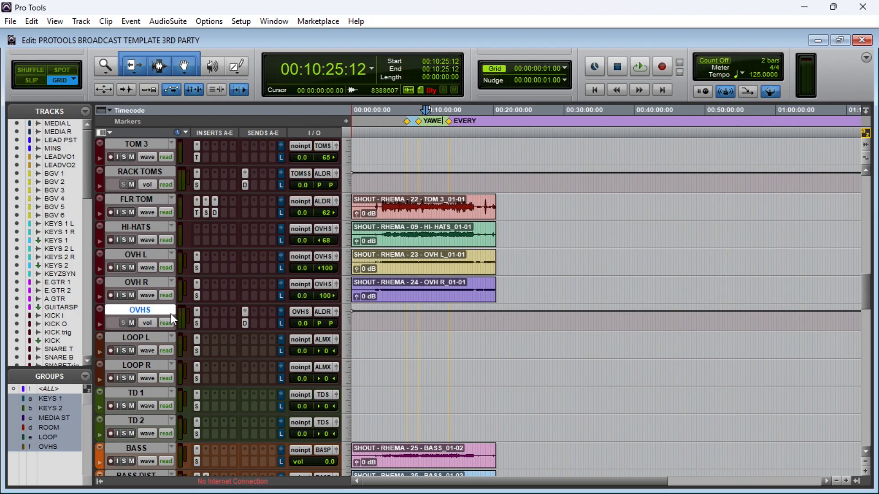
{"action": "left_click", "coordinate": [196, 325]}
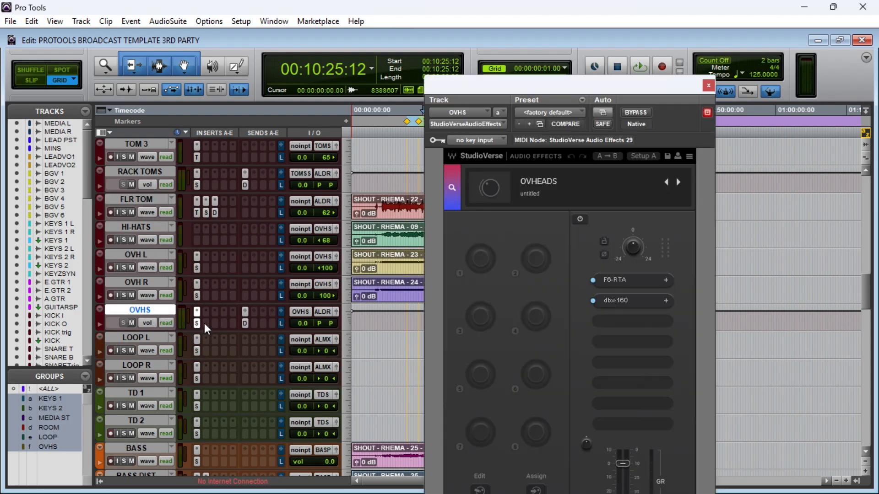
In OVHS's F6-RTA equalizer, lower band 1 to just below 0 dB, raise the high-pass filter to 100 Hz, and close it
{"action": "left_click", "coordinate": [633, 281]}
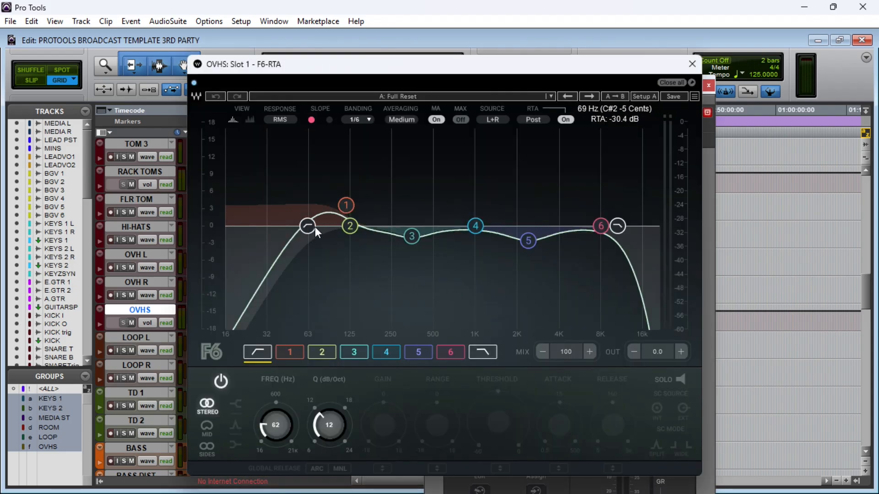
{"action": "left_click_drag", "start_coordinate": [346, 205], "coordinate": [312, 226]}
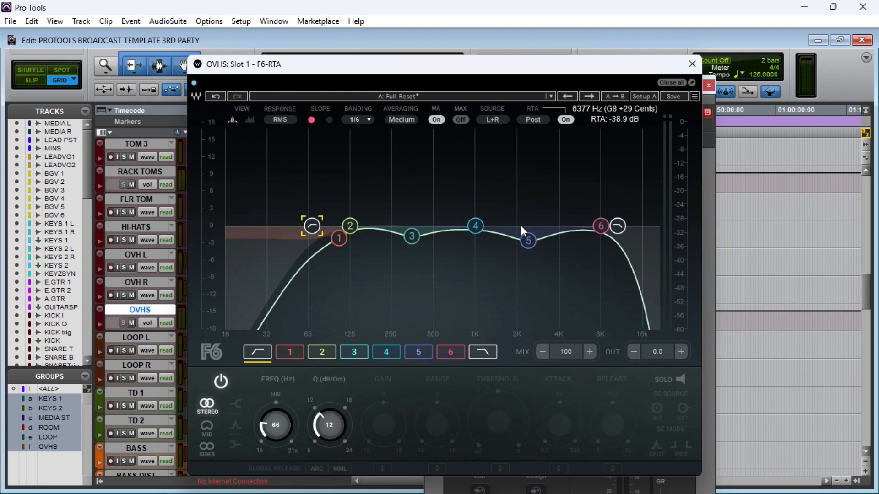
{"action": "left_click_drag", "start_coordinate": [312, 226], "coordinate": [339, 226]}
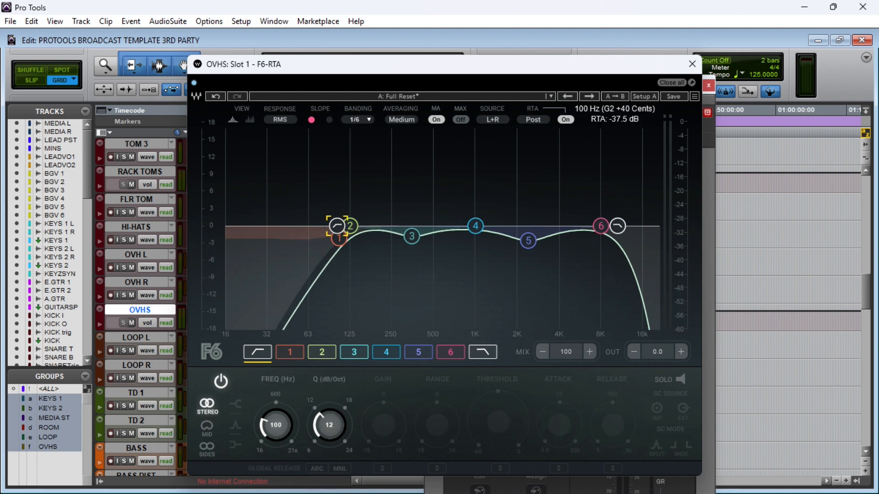
{"action": "left_click", "coordinate": [692, 67]}
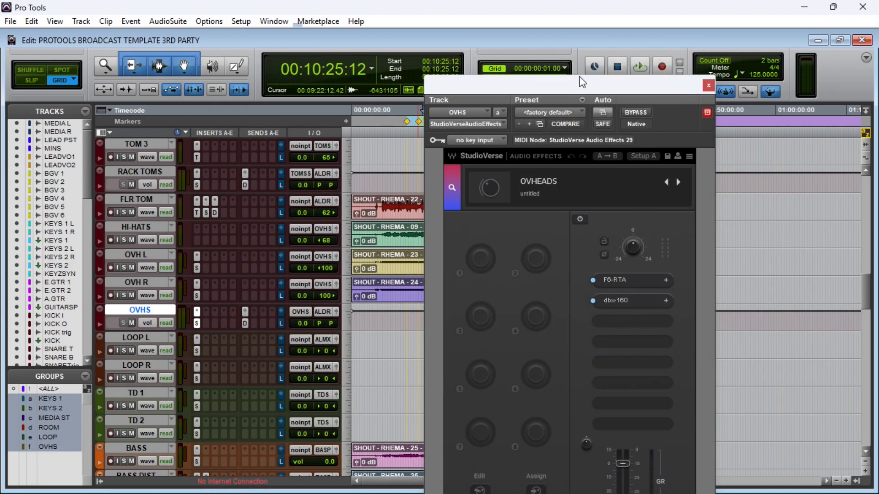
Reposition the OVHS StudioVerse window, open its dbx-160 compressor to check the settings, and close both plug-in windows
{"action": "left_click_drag", "start_coordinate": [581, 86], "coordinate": [549, 40]}
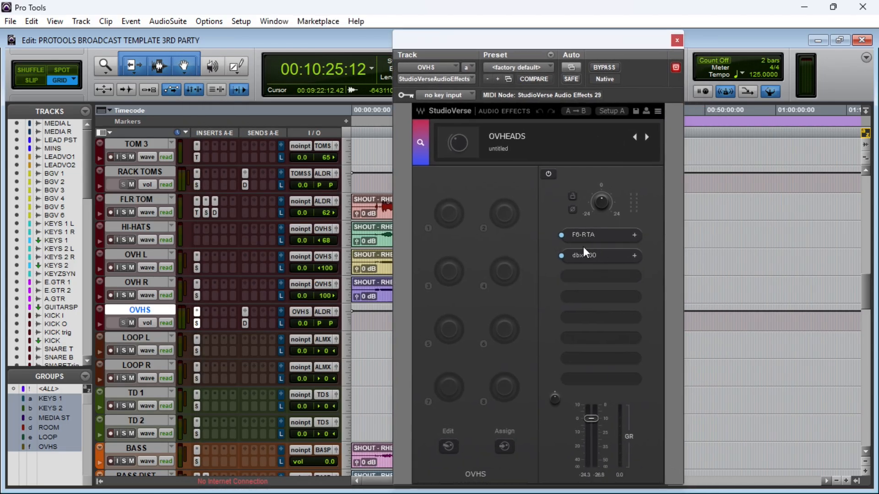
{"action": "left_click", "coordinate": [600, 261]}
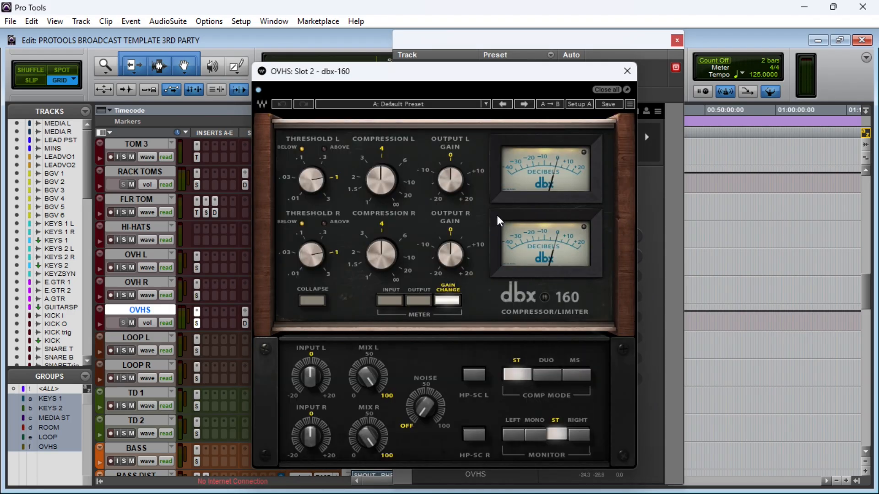
{"action": "left_click", "coordinate": [627, 71]}
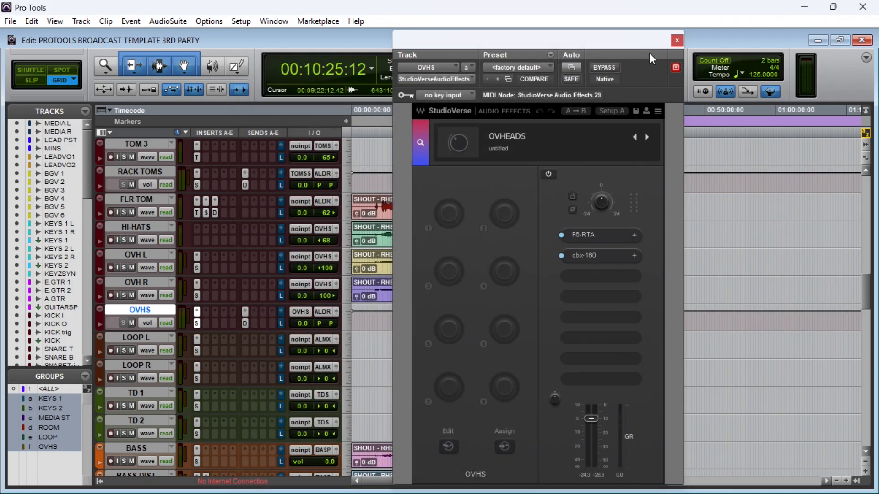
{"action": "left_click", "coordinate": [677, 40]}
Open the BASS track's StudioVerse plug-in, switch its BASS CLEAN chain on, and check the CLA-3A compressor before closing that module
{"action": "scroll", "coordinate": [206, 361], "scroll_direction": "down", "scroll_amount": 6}
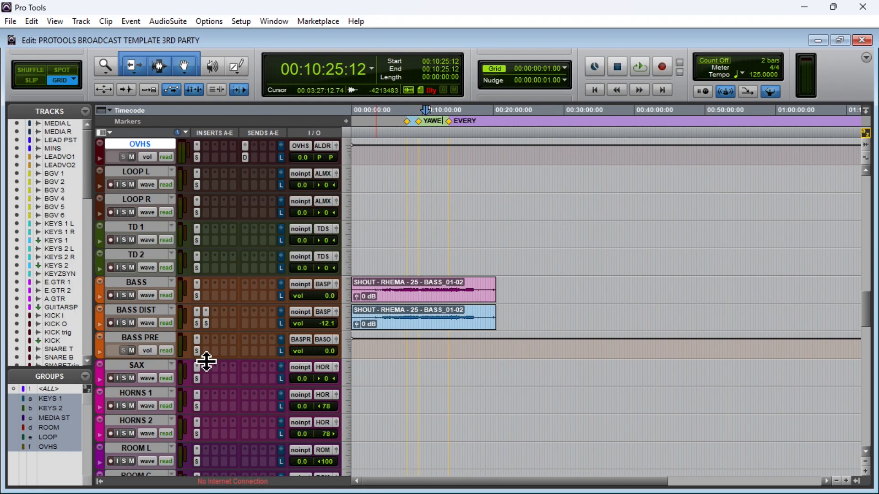
{"action": "left_click", "coordinate": [148, 283]}
{"action": "left_click", "coordinate": [196, 297]}
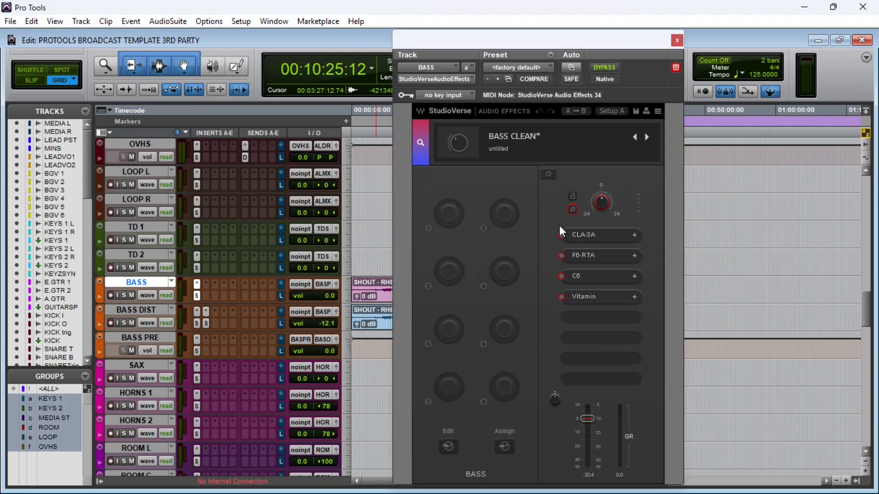
{"action": "left_click", "coordinate": [561, 236]}
{"action": "left_click", "coordinate": [597, 235]}
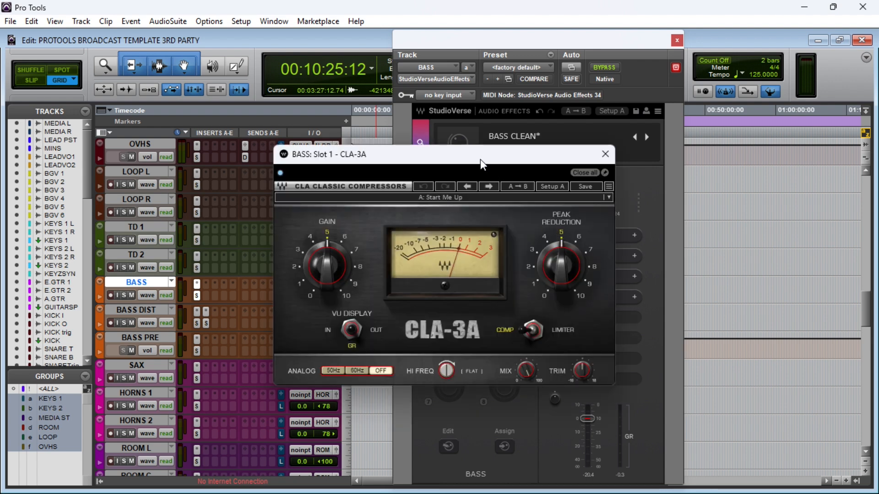
{"action": "left_click_drag", "start_coordinate": [480, 160], "coordinate": [480, 144]}
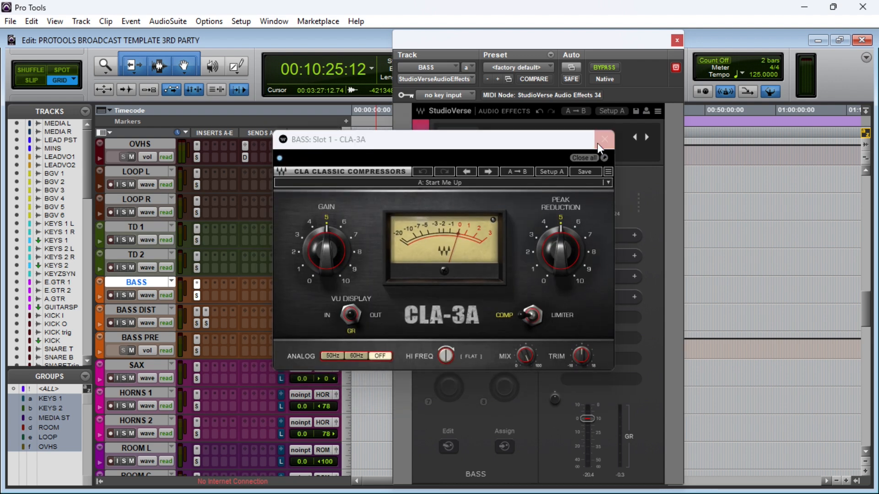
{"action": "left_click", "coordinate": [604, 140]}
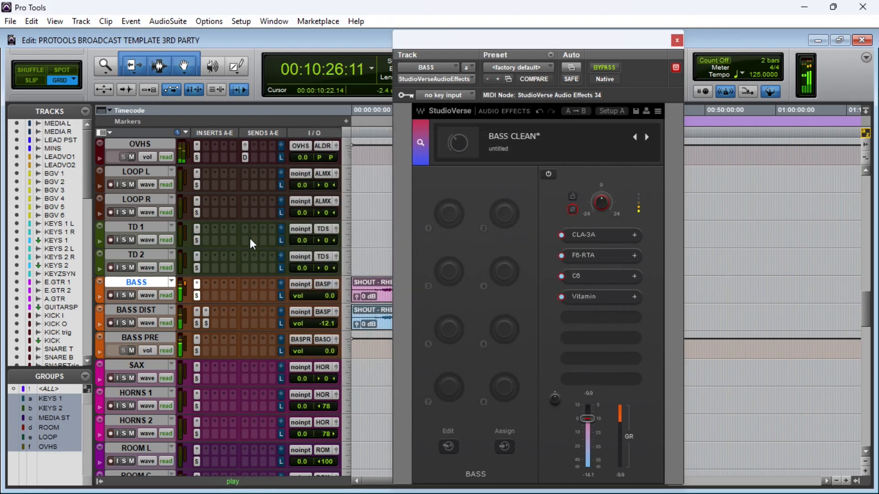
{"action": "scroll", "coordinate": [253, 251], "scroll_direction": "up", "scroll_amount": 5}
{"action": "scroll", "coordinate": [263, 248], "scroll_direction": "up", "scroll_amount": 8}
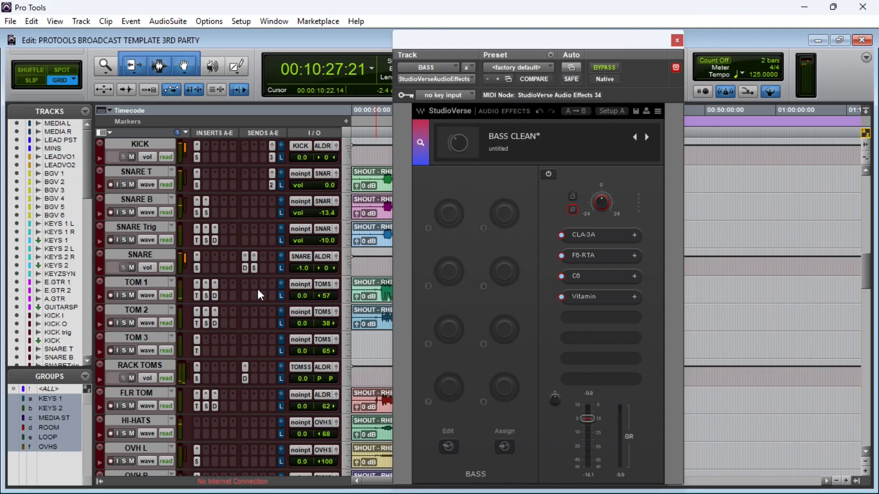
{"action": "scroll", "coordinate": [257, 291], "scroll_direction": "down", "scroll_amount": 11}
{"action": "scroll", "coordinate": [257, 292], "scroll_direction": "down", "scroll_amount": 12}
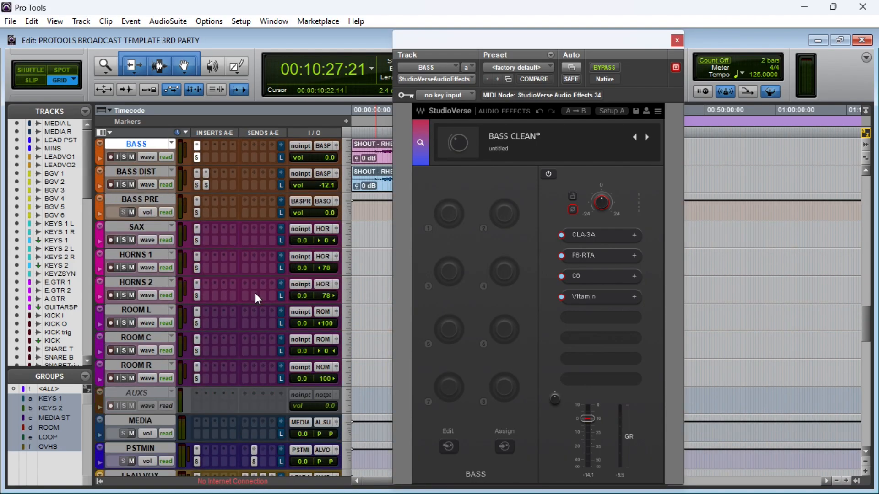
Mute BASS DIST and play the song to audition the clean BASS chain, watching its CLA-3A meter during playback
{"action": "scroll", "coordinate": [256, 299], "scroll_direction": "up", "scroll_amount": 6}
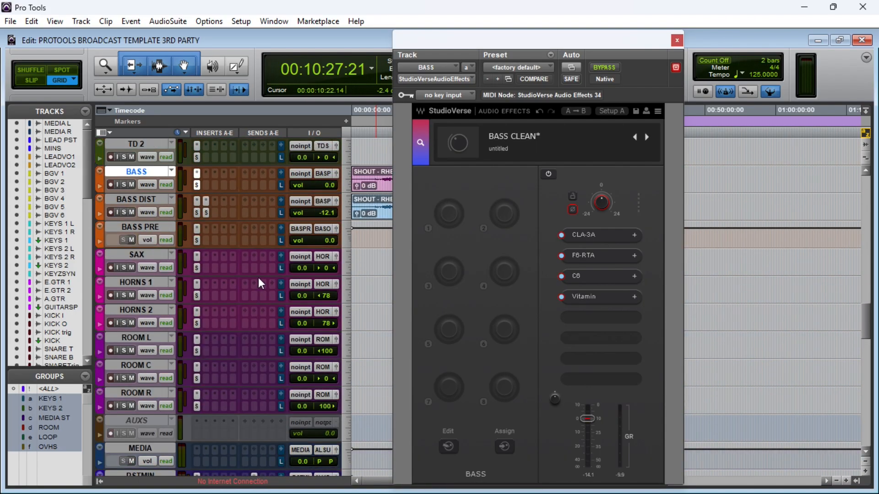
{"action": "left_click", "coordinate": [282, 239]}
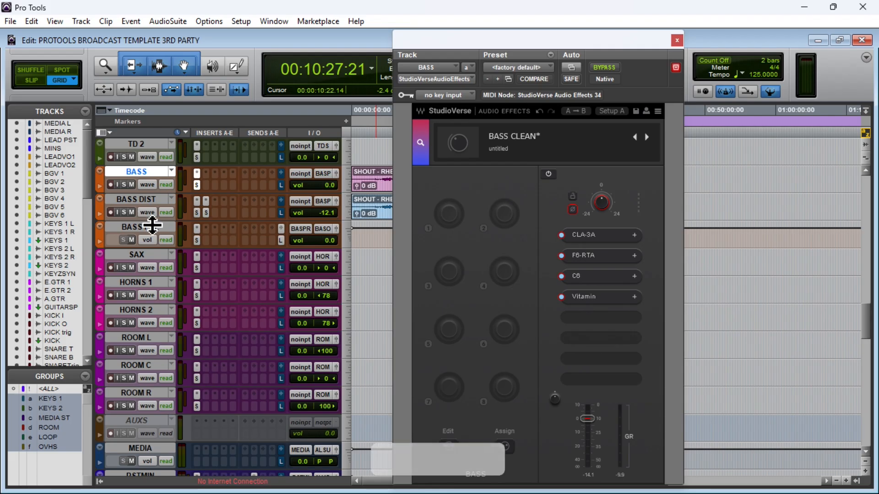
{"action": "key", "text": "space"}
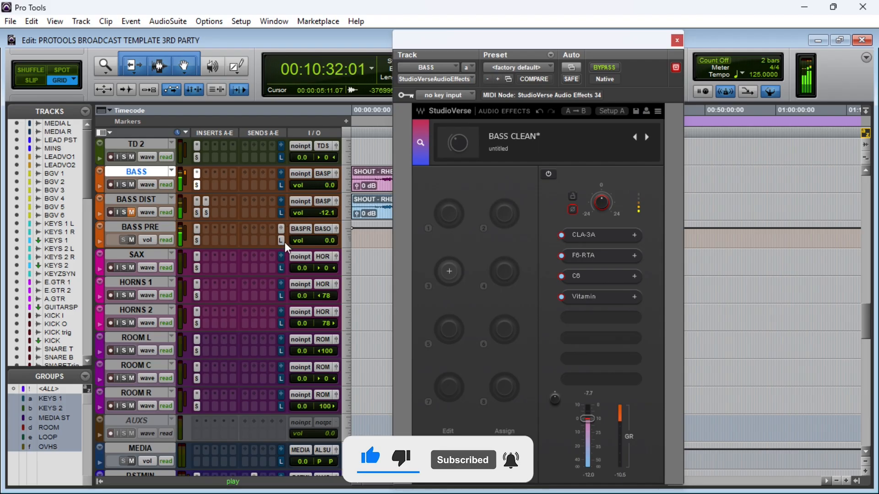
{"action": "left_click", "coordinate": [280, 187]}
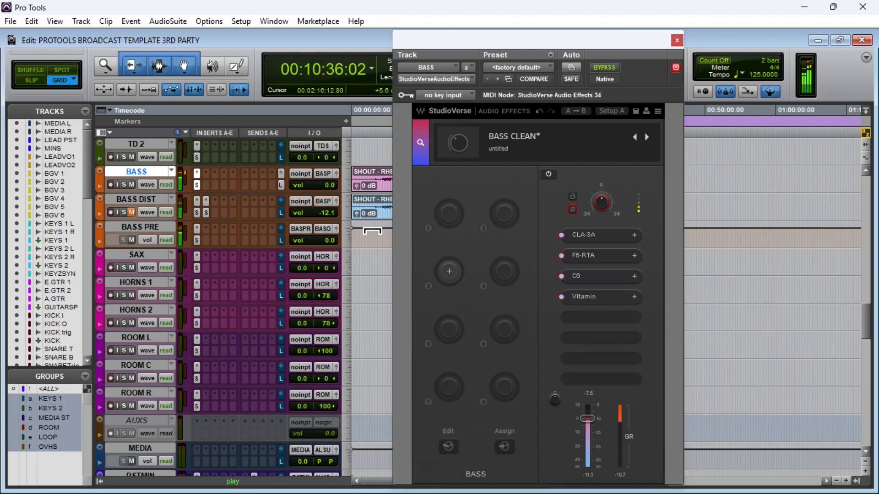
{"action": "left_click", "coordinate": [595, 235]}
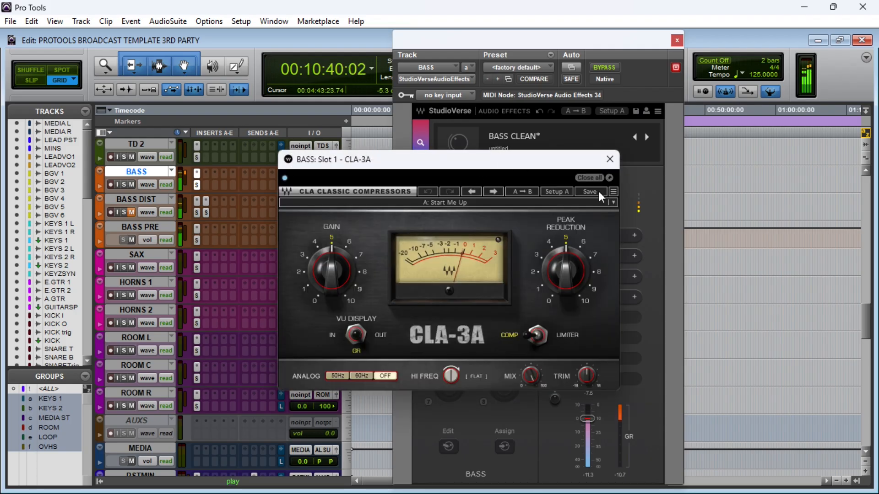
{"action": "left_click", "coordinate": [610, 159]}
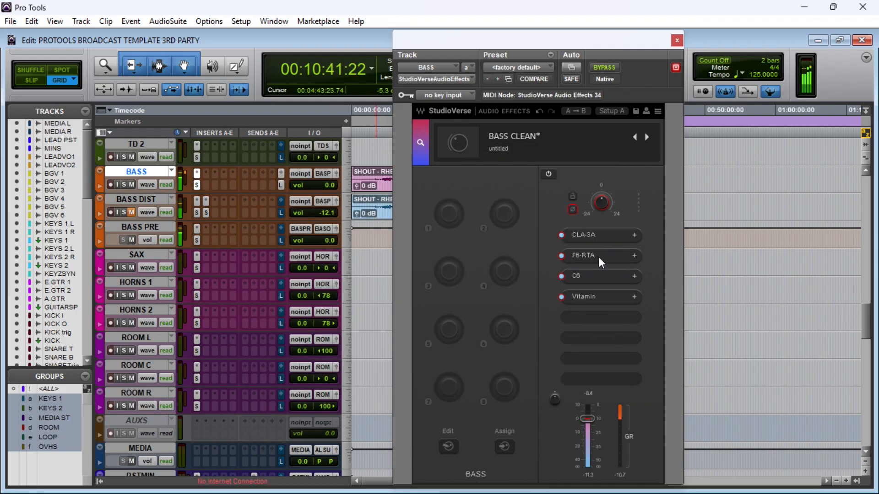
In BASS's F6-RTA, move band 3 to 191 Hz with 3.9 dB gain, check band 4's settings, and close the equalizer
{"action": "left_click", "coordinate": [598, 257]}
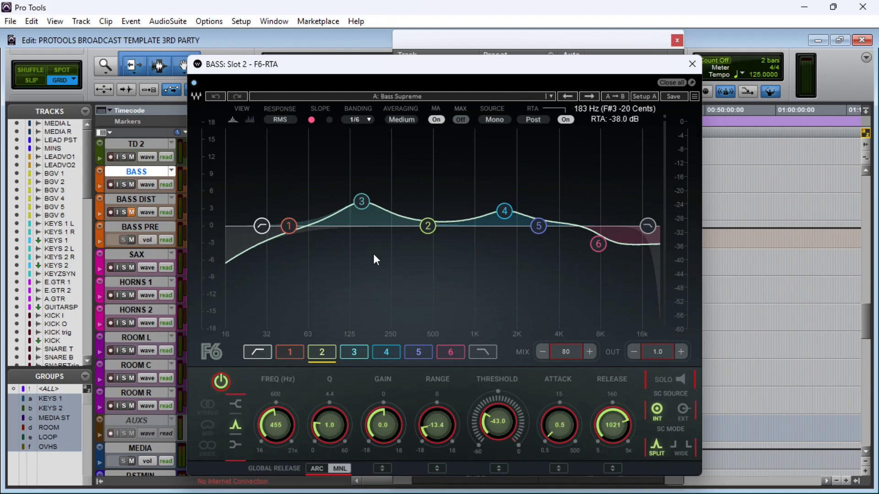
{"action": "left_click", "coordinate": [366, 208]}
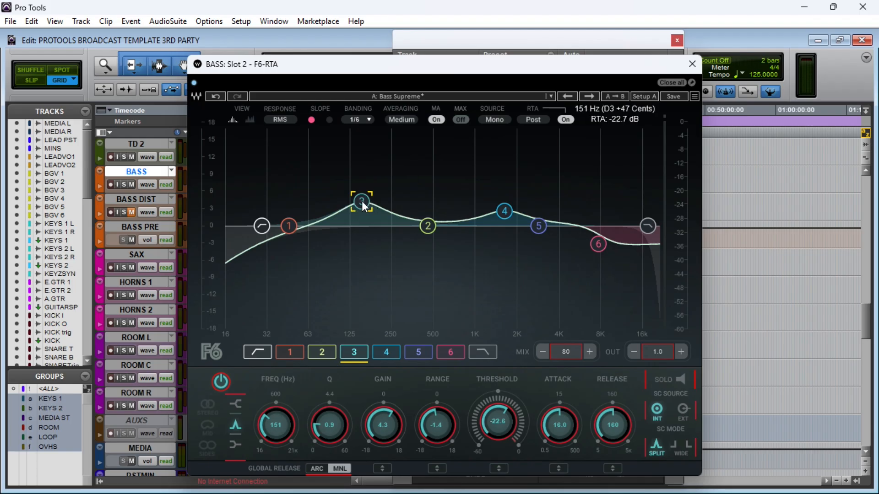
{"action": "left_click_drag", "start_coordinate": [362, 201], "coordinate": [375, 203]}
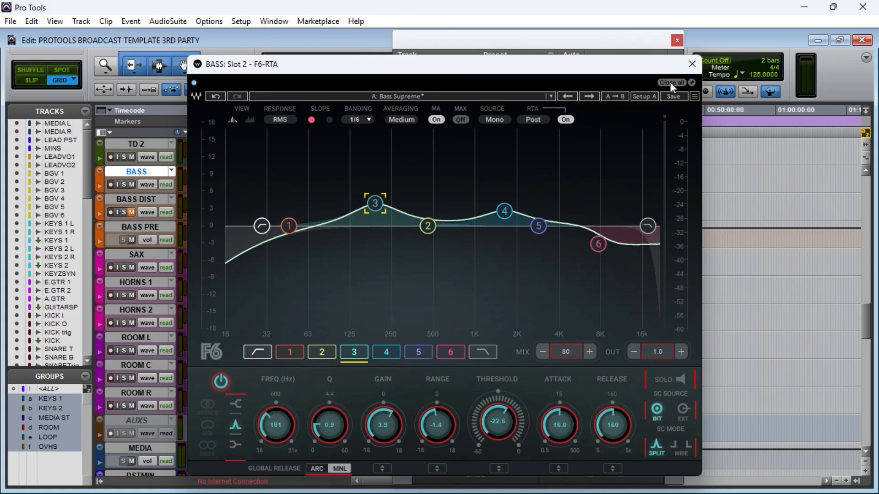
{"action": "left_click", "coordinate": [504, 211]}
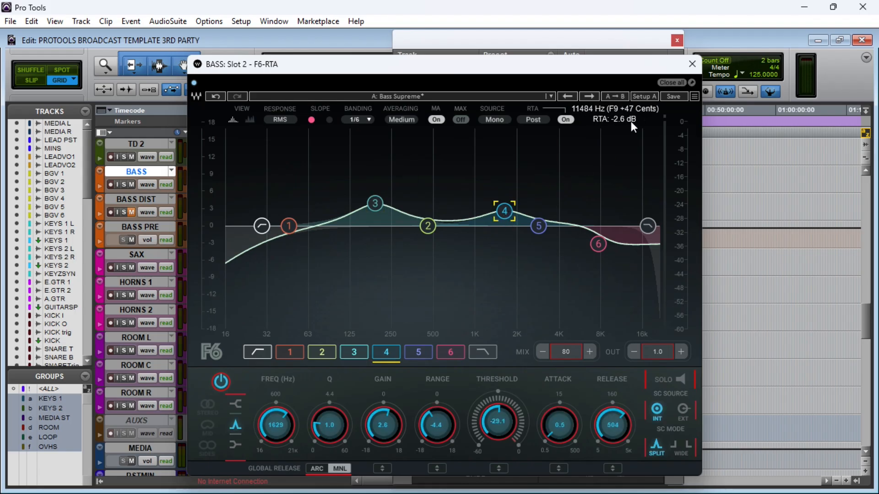
{"action": "left_click", "coordinate": [693, 63]}
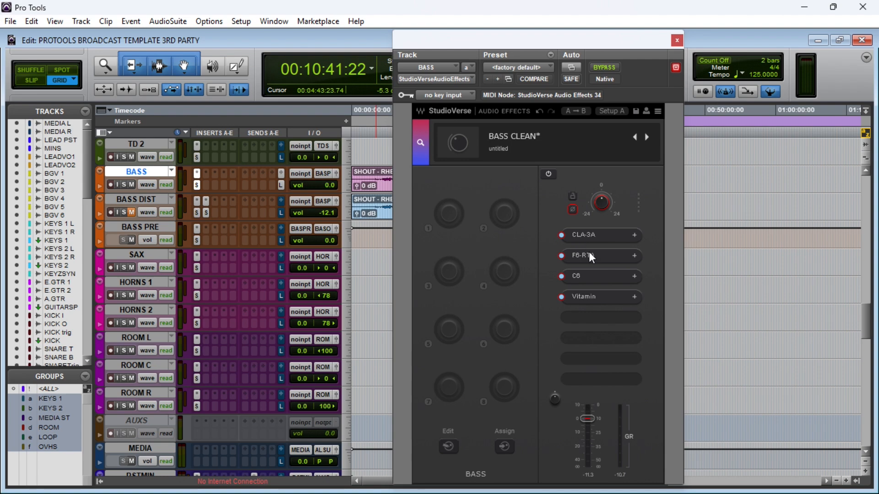
Open BASS's C6 multiband compressor, examine its low and mid compression bands, and close it
{"action": "left_click", "coordinate": [594, 277]}
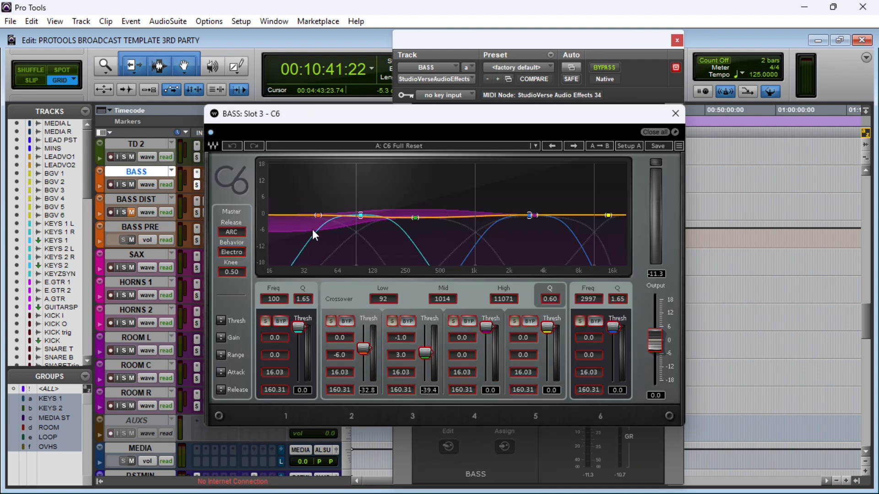
{"action": "left_click", "coordinate": [318, 215]}
{"action": "left_click", "coordinate": [415, 217]}
{"action": "left_click", "coordinate": [675, 114]}
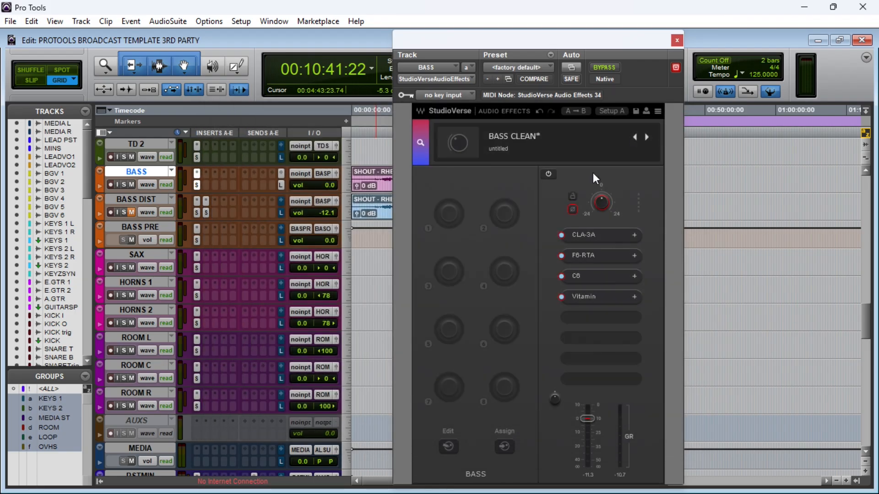
Open BASS's Vitamin module to check its band levels, close it, and play a short passage through the full bass chain
{"action": "left_click", "coordinate": [591, 297]}
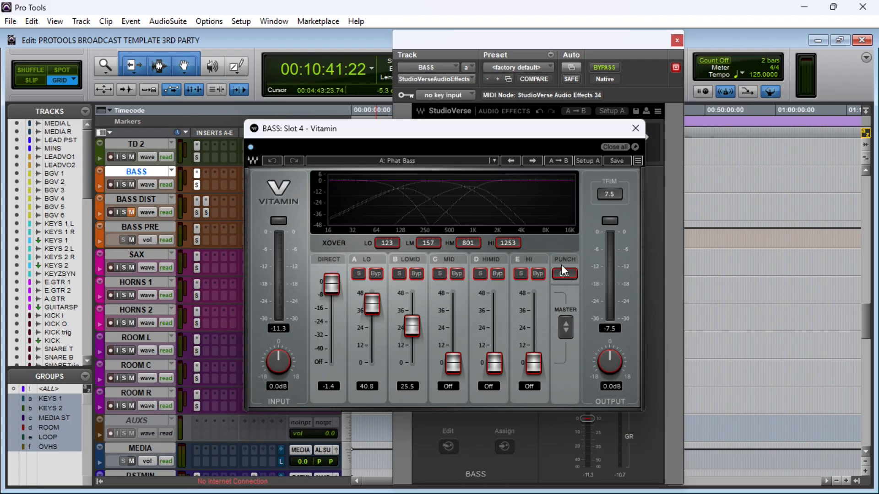
{"action": "left_click", "coordinate": [636, 129]}
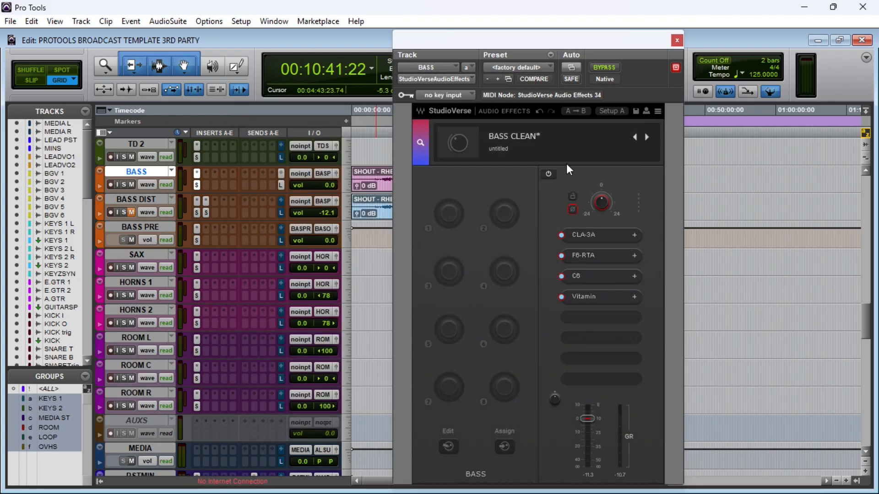
{"action": "key", "text": "space"}
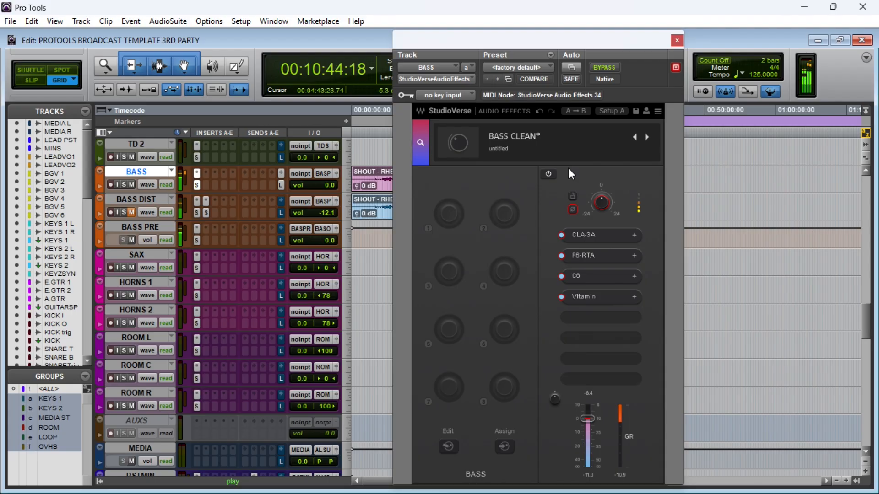
{"action": "key", "text": "space"}
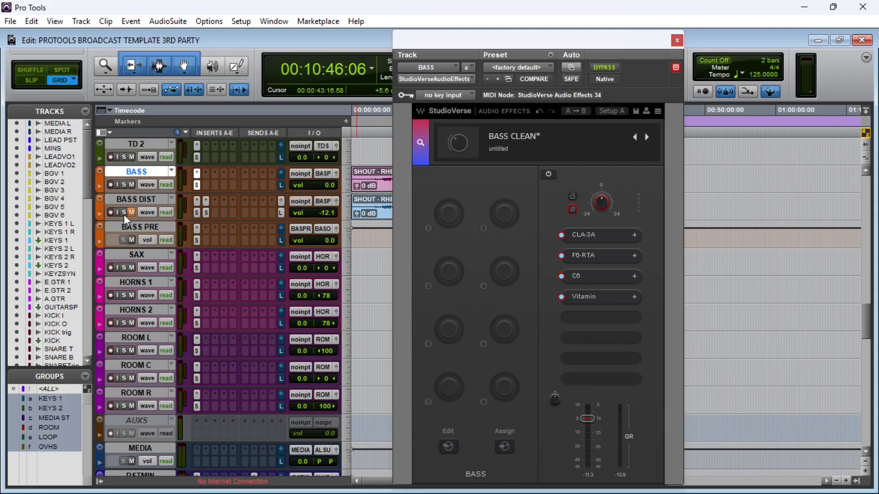
Open BASS DIST's StudioVerse plug-in, switch its BASS RIG chain on, and open the CLA-3A and Voltage Amps Bass modules in turn
{"action": "left_click", "coordinate": [197, 214]}
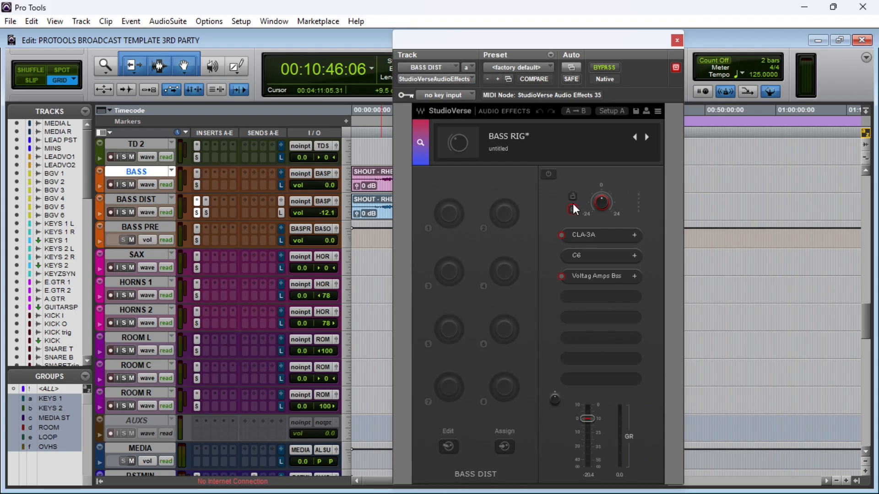
{"action": "left_click", "coordinate": [549, 175]}
{"action": "left_click", "coordinate": [594, 234]}
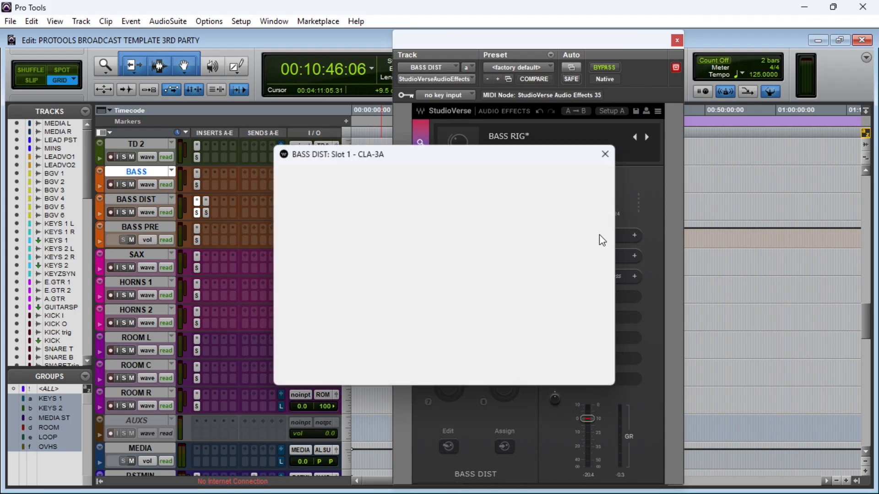
{"action": "left_click", "coordinate": [606, 154]}
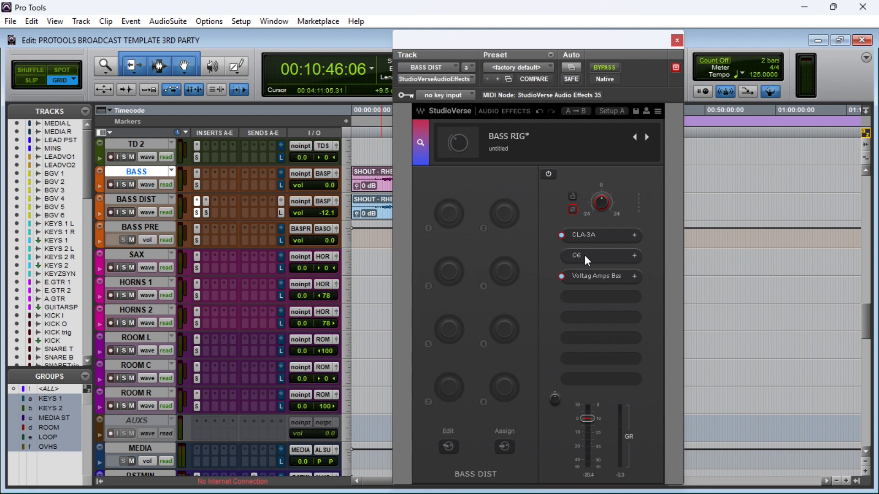
{"action": "left_click", "coordinate": [603, 277]}
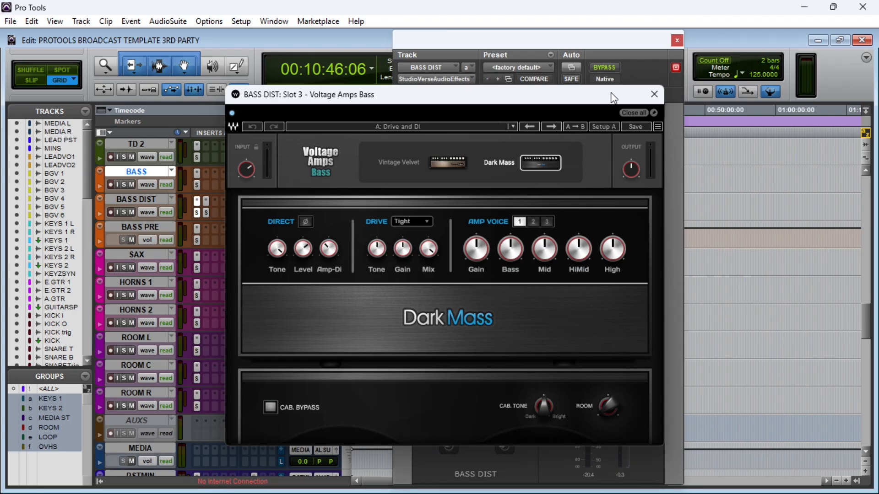
Close BASS DIST's Voltage Amps Bass module, check the CLA-3A settings again, and close the BASS RIG chain
{"action": "left_click", "coordinate": [655, 95]}
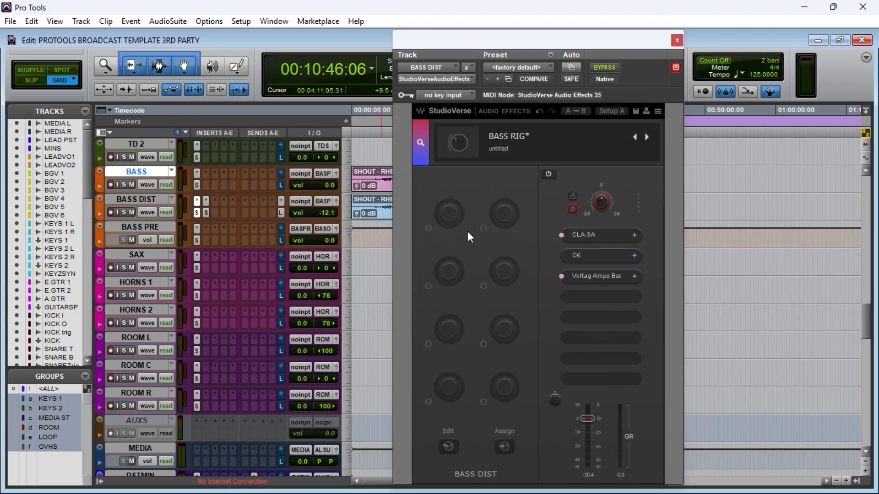
{"action": "left_click", "coordinate": [597, 235]}
{"action": "left_click", "coordinate": [605, 154]}
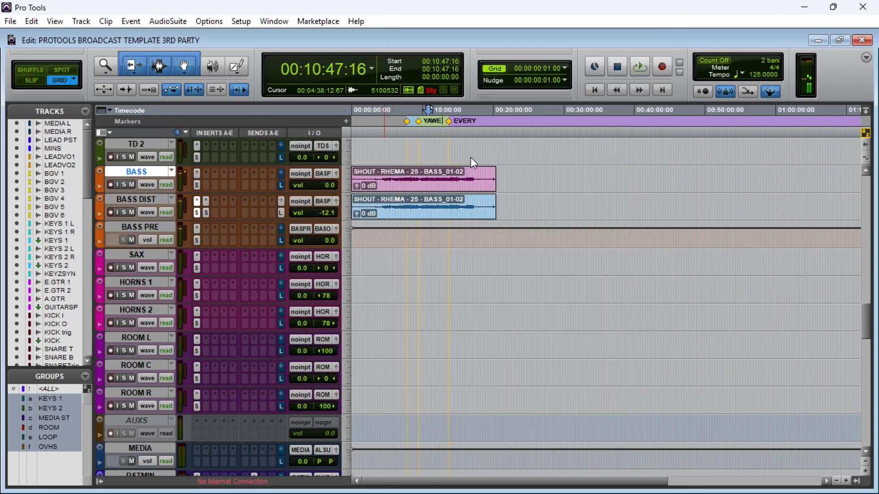
{"action": "left_click", "coordinate": [677, 40]}
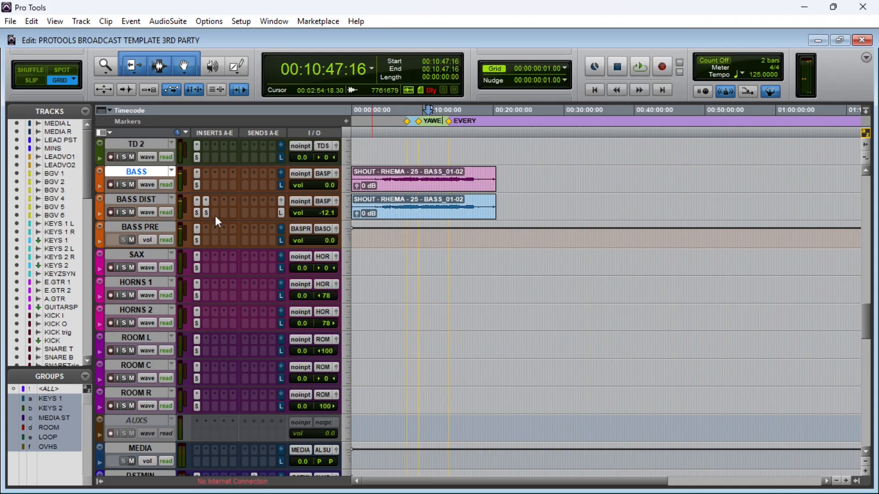
Open BASS DIST's FabFilter Saturn 2, examine the band levels of its Bass DI Heft bM preset, and close it
{"action": "left_click", "coordinate": [206, 202]}
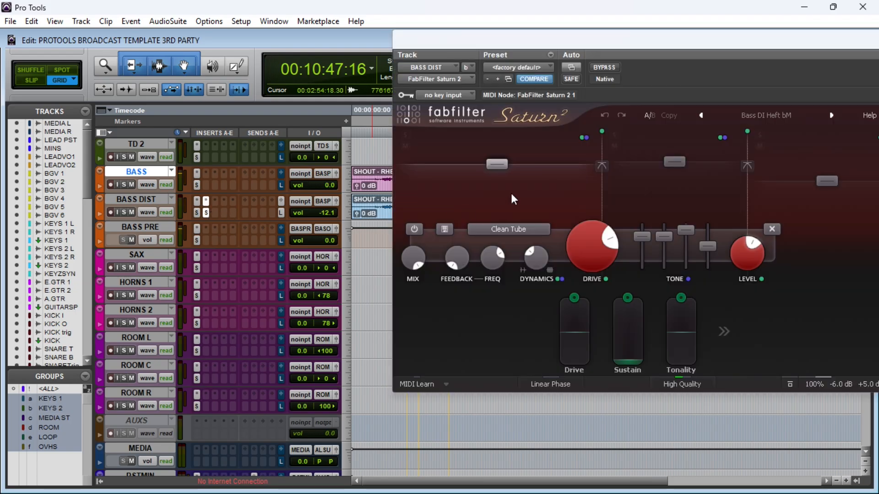
{"action": "left_click_drag", "start_coordinate": [710, 48], "coordinate": [596, 108]}
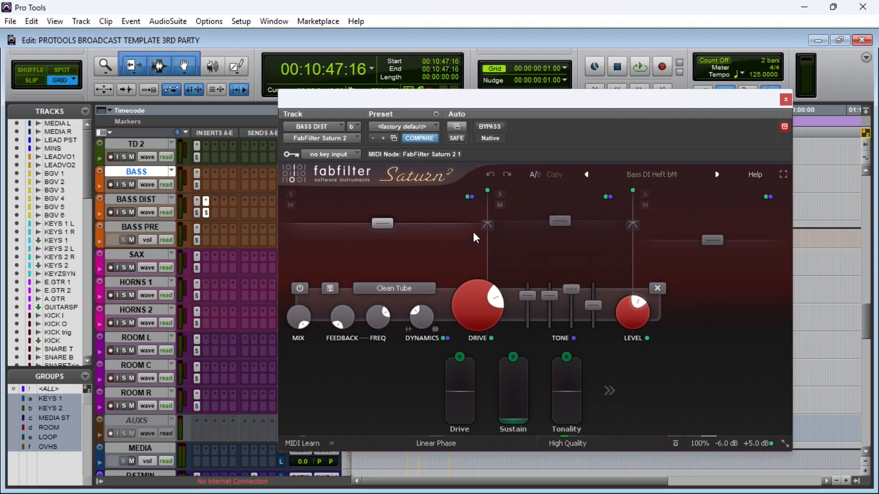
{"action": "mouse_move", "coordinate": [552, 225]}
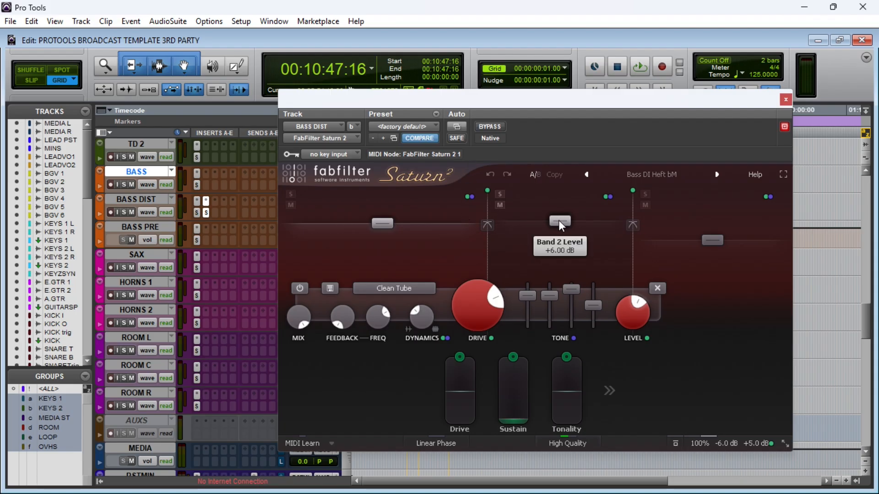
{"action": "left_click", "coordinate": [785, 99]}
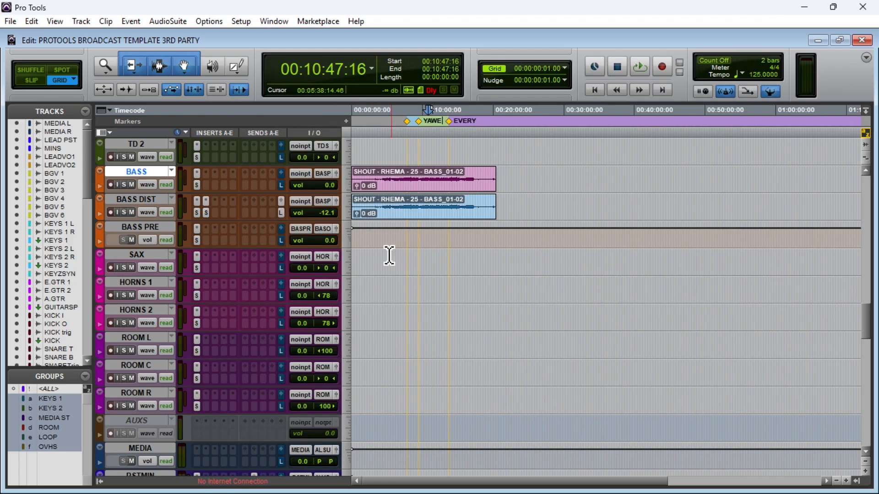
Open BASS PRE's StudioVerse BASS CLEAN chain, then open and close its F6-RTA equalizer
{"action": "left_click", "coordinate": [281, 241], "text": "ctrl"}
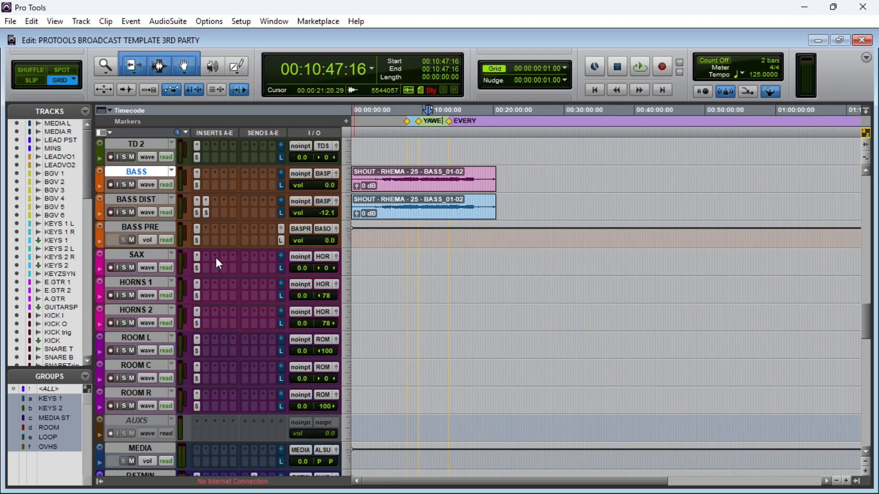
{"action": "left_click", "coordinate": [196, 239]}
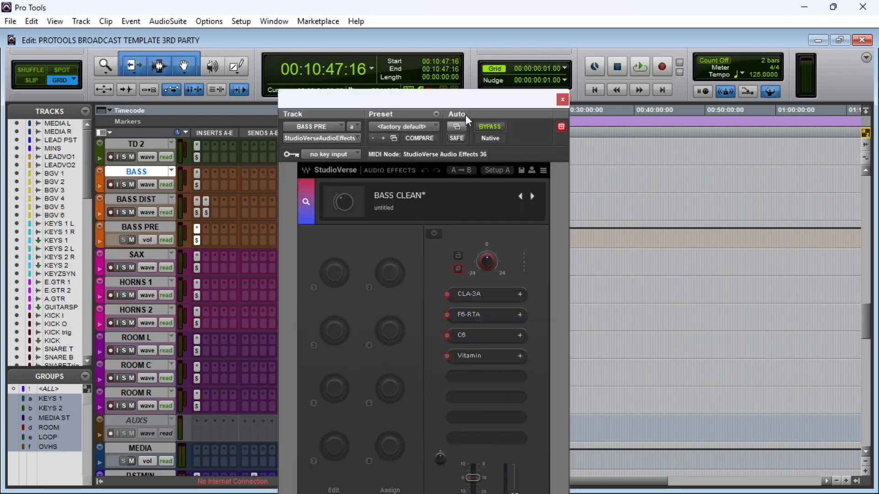
{"action": "left_click_drag", "start_coordinate": [471, 96], "coordinate": [551, 64]}
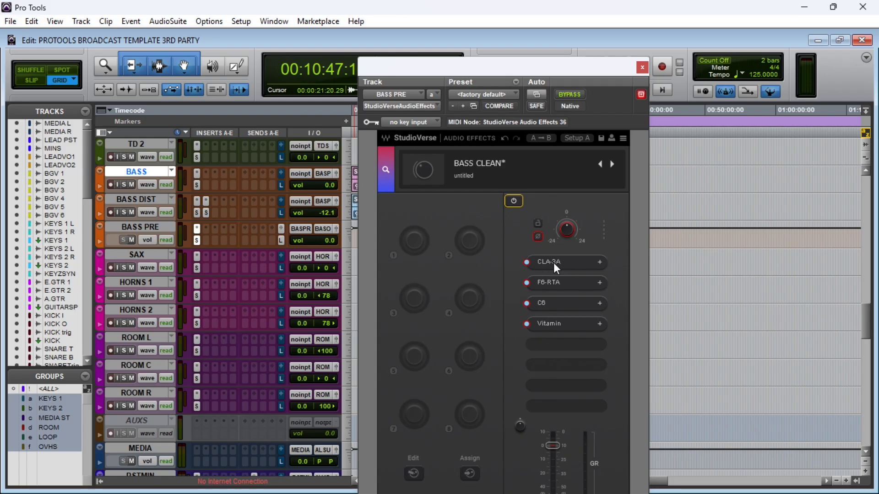
{"action": "left_click", "coordinate": [551, 286]}
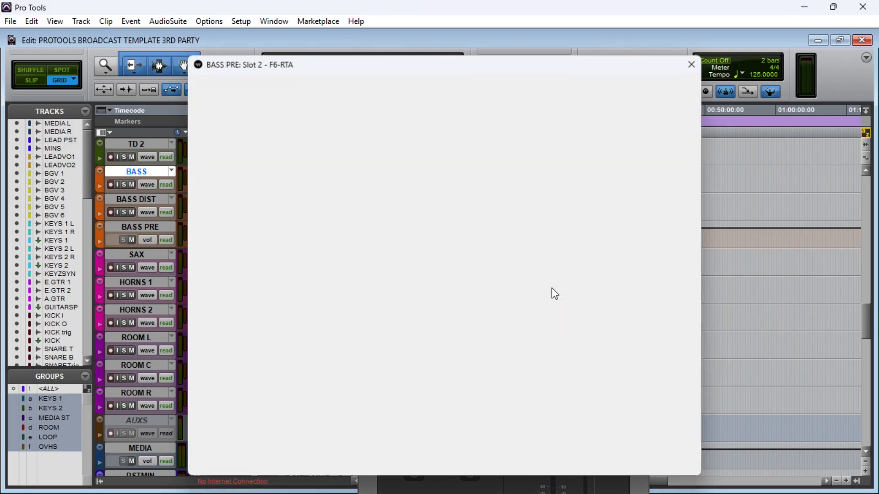
{"action": "left_click", "coordinate": [692, 64]}
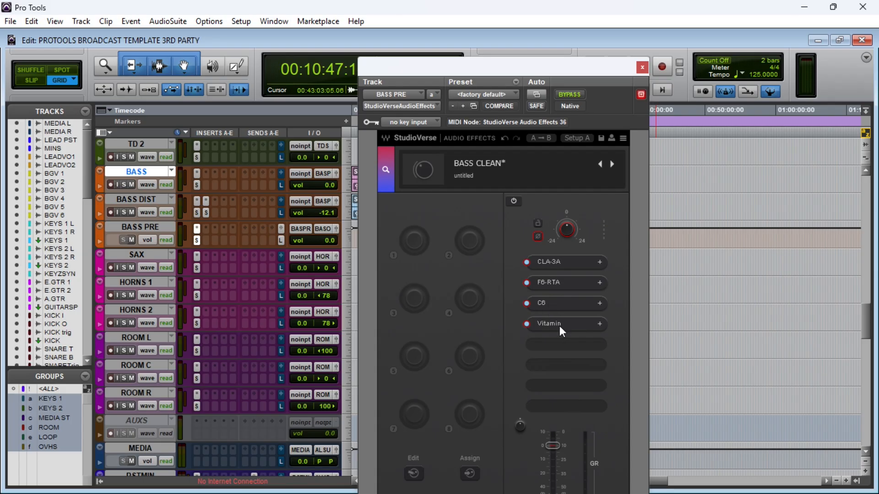
Check BASS PRE's Vitamin module, play a short passage through the BASS CLEAN chain, and close the chain
{"action": "left_click", "coordinate": [560, 325]}
{"action": "left_click", "coordinate": [636, 128]}
{"action": "key", "text": "space"}
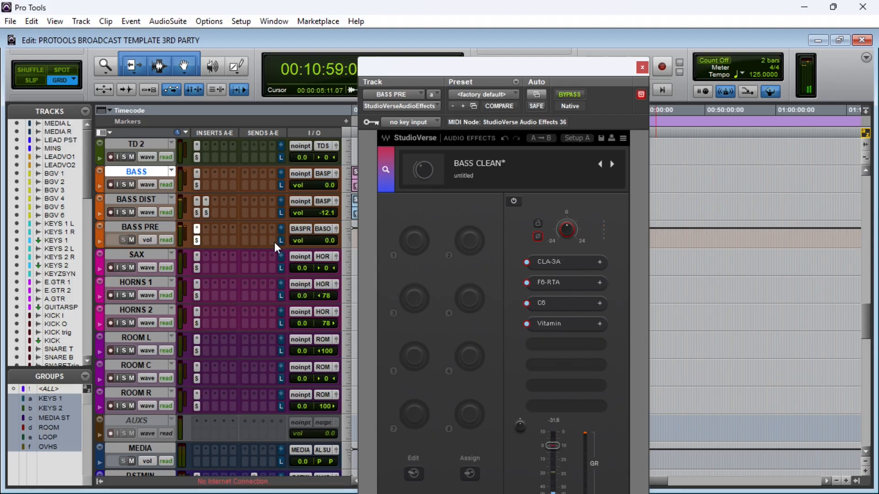
{"action": "scroll", "coordinate": [274, 245], "scroll_direction": "down", "scroll_amount": 1}
{"action": "scroll", "coordinate": [272, 251], "scroll_direction": "down", "scroll_amount": 9}
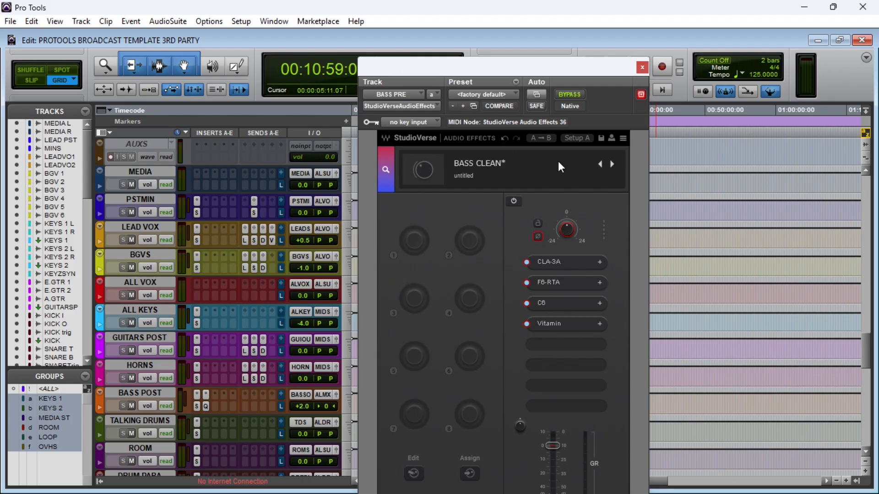
{"action": "left_click", "coordinate": [641, 68]}
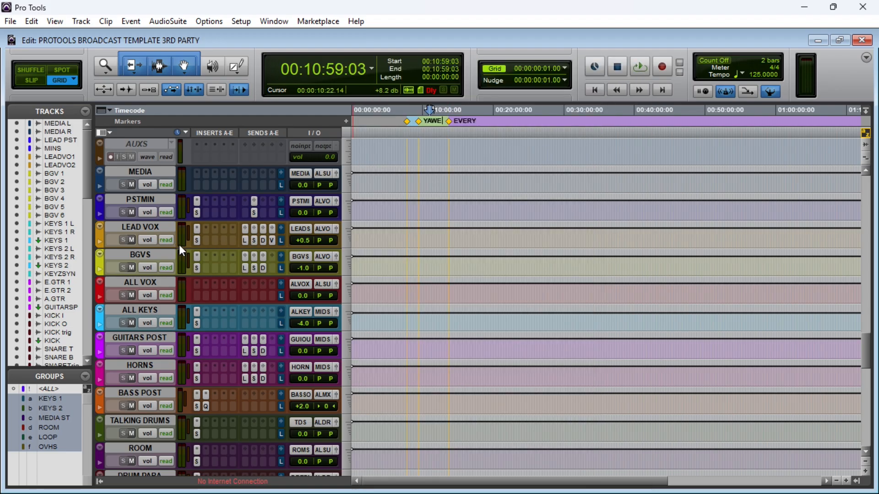
Open LEAD VOX's StudioVerse LIVE LD VOX BUS chain and review its F6-RTA equalizer and CLA-2A compressor in turn
{"action": "left_click", "coordinate": [198, 241]}
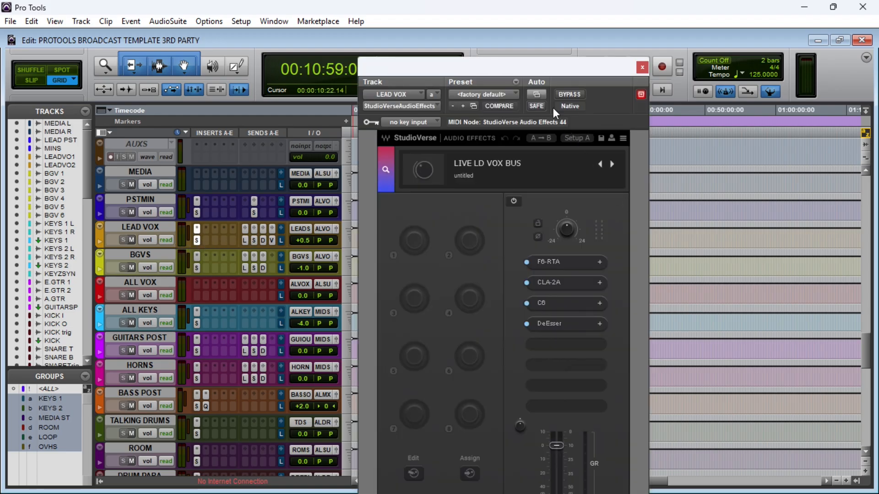
{"action": "left_click_drag", "start_coordinate": [567, 67], "coordinate": [630, 46]}
{"action": "left_click", "coordinate": [619, 241]}
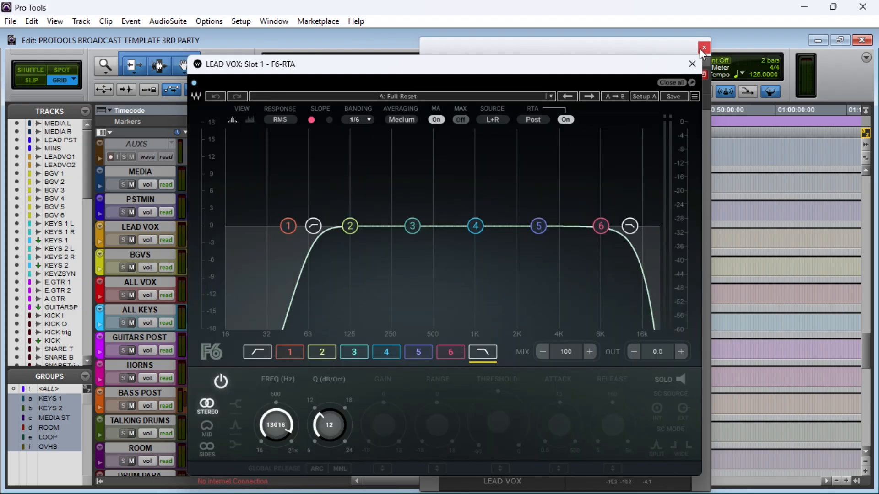
{"action": "left_click", "coordinate": [691, 65]}
{"action": "left_click", "coordinate": [613, 261]}
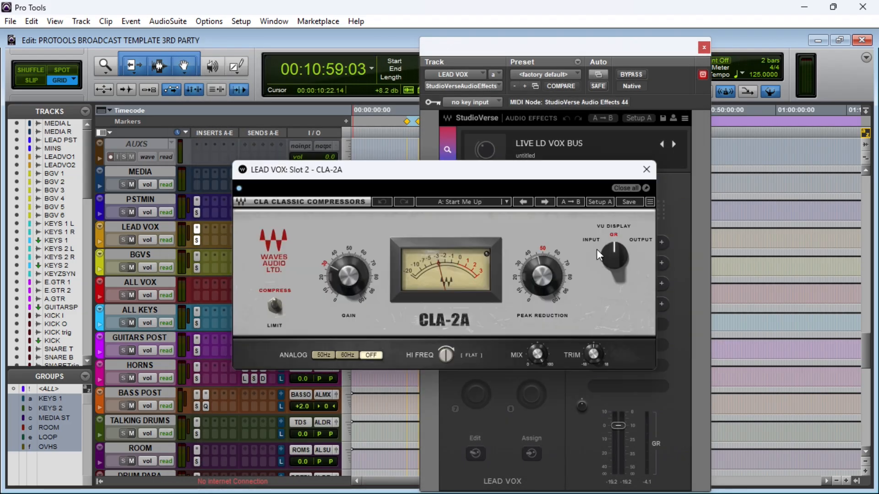
{"action": "left_click", "coordinate": [650, 169]}
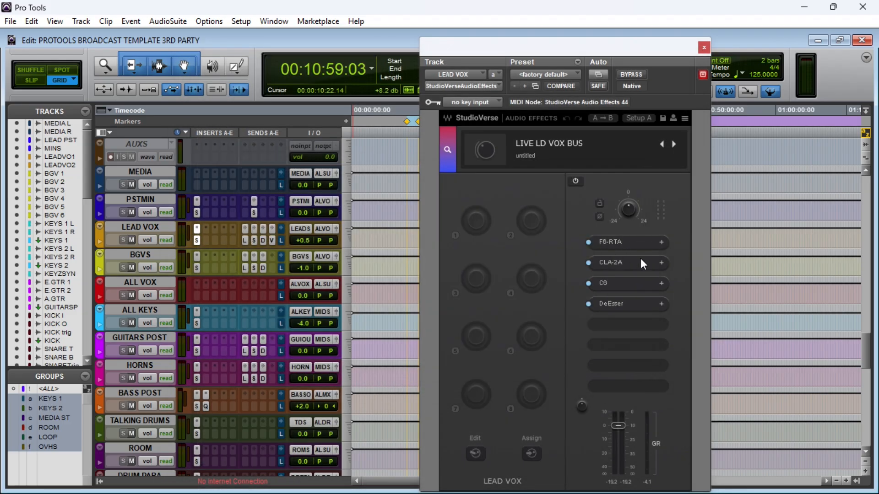
Open and close LEAD VOX's C6 module, then check the DeEsser's frequency and threshold settings and close it
{"action": "left_click", "coordinate": [619, 283]}
{"action": "left_click", "coordinate": [669, 116]}
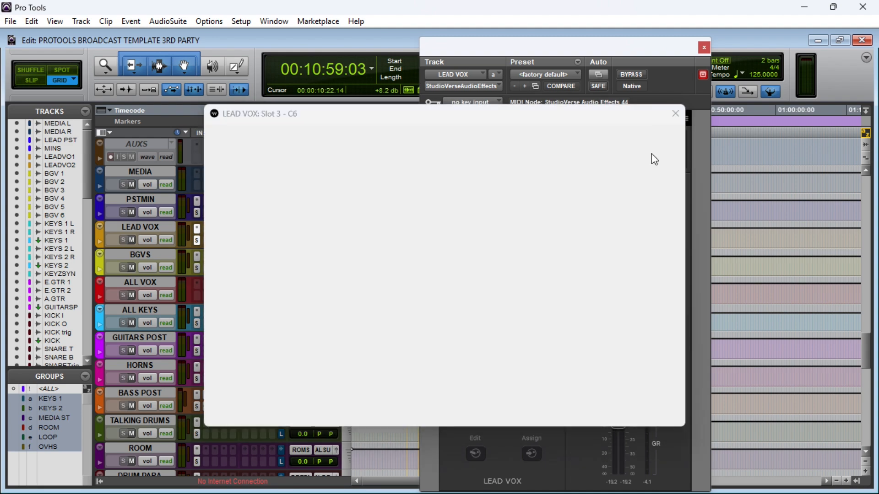
{"action": "left_click", "coordinate": [616, 306]}
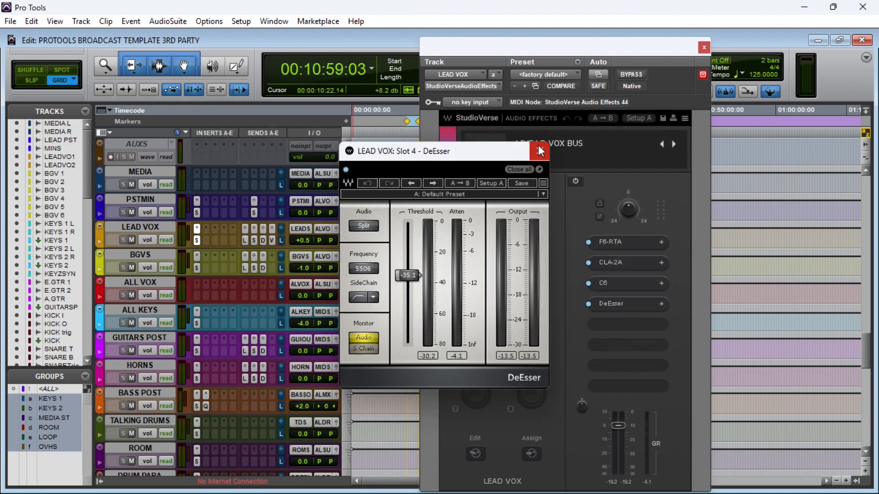
{"action": "left_click", "coordinate": [538, 151]}
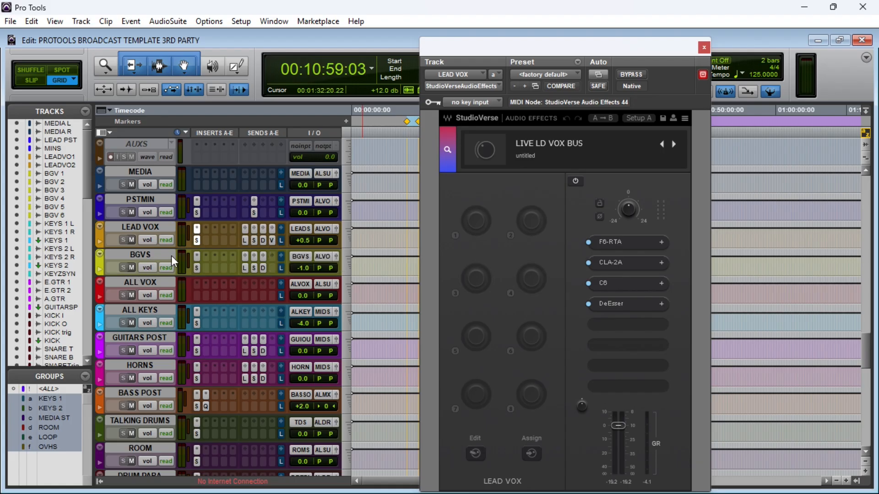
Open the BGVS bus's StudioVerse chain, check the stereo width in its S1 Imager, and close both windows
{"action": "left_click", "coordinate": [196, 269]}
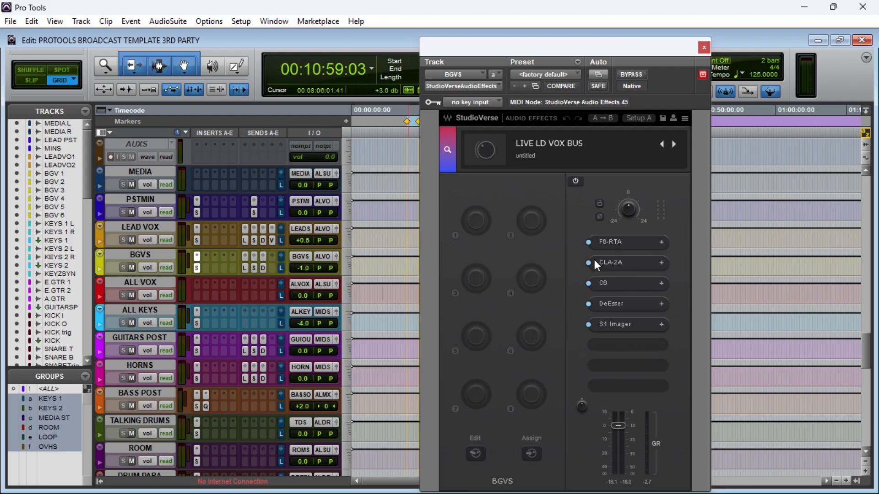
{"action": "left_click", "coordinate": [626, 324]}
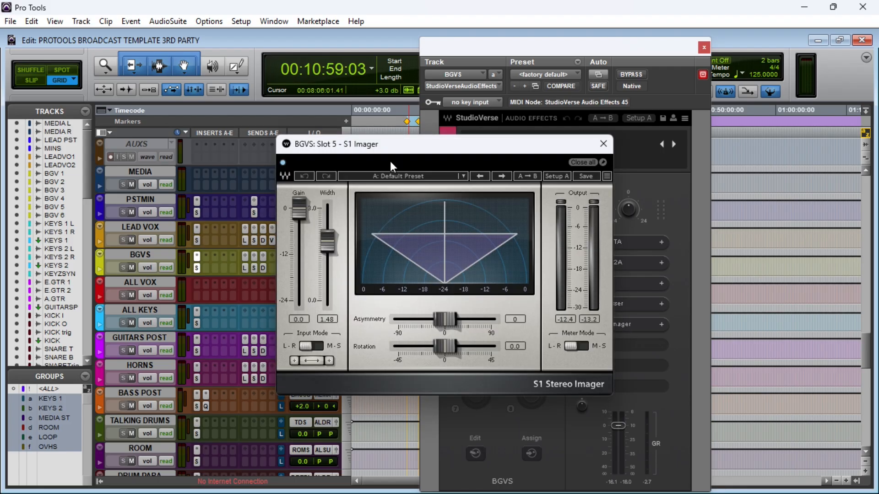
{"action": "left_click", "coordinate": [602, 145]}
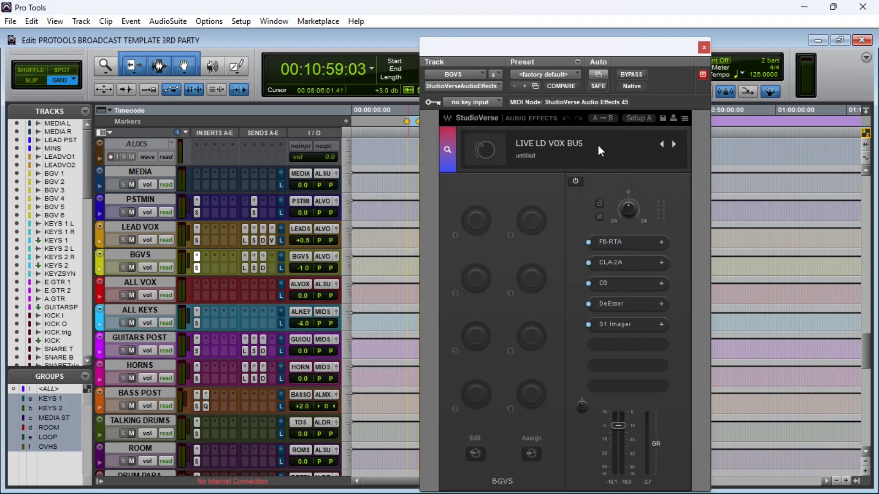
{"action": "left_click", "coordinate": [699, 52]}
Open ALL KEYS' StudioVerse KEYS SUB chain and review its CLA-2A compressor and F6-RTA equalizer in turn
{"action": "scroll", "coordinate": [219, 315], "scroll_direction": "down", "scroll_amount": 2}
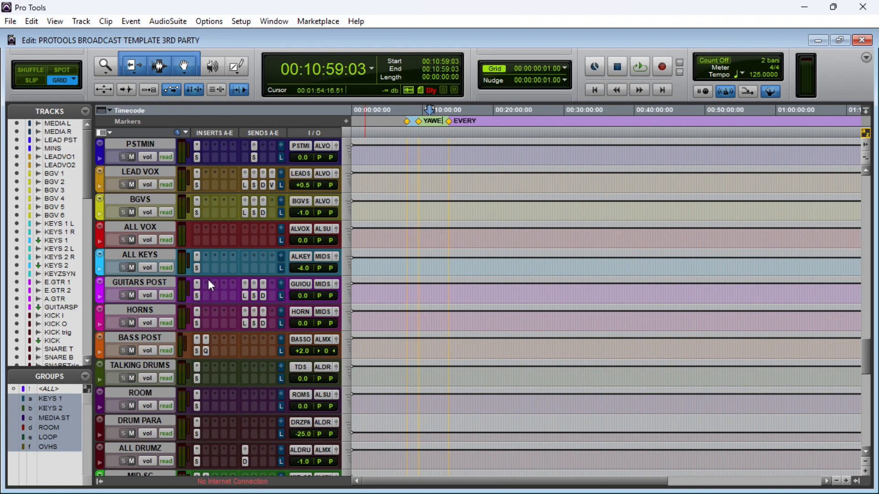
{"action": "left_click", "coordinate": [197, 270]}
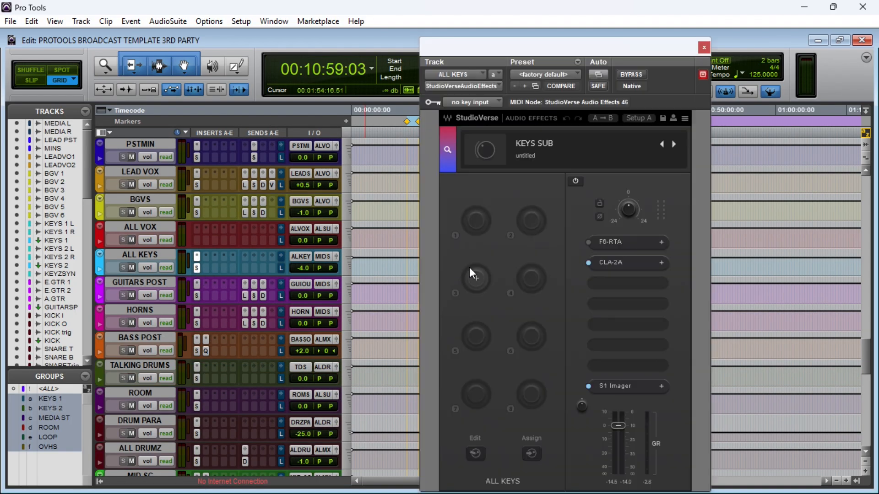
{"action": "left_click", "coordinate": [620, 262]}
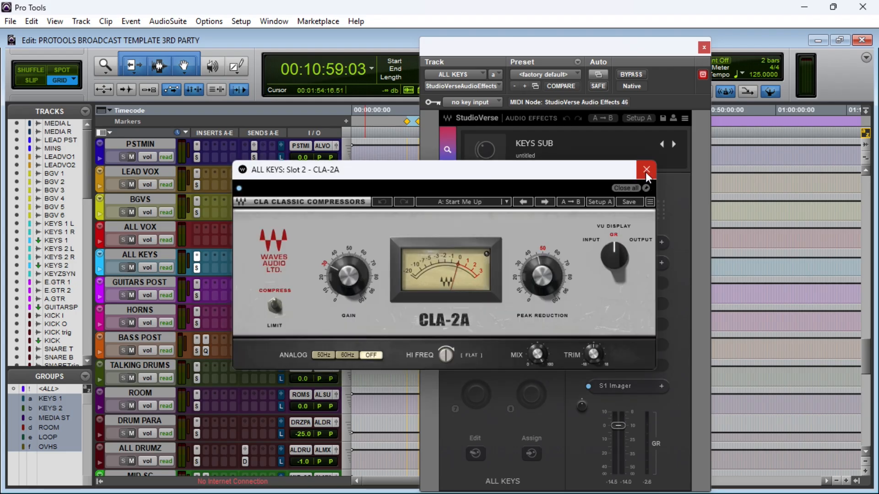
{"action": "left_click", "coordinate": [646, 169]}
{"action": "left_click", "coordinate": [621, 243]}
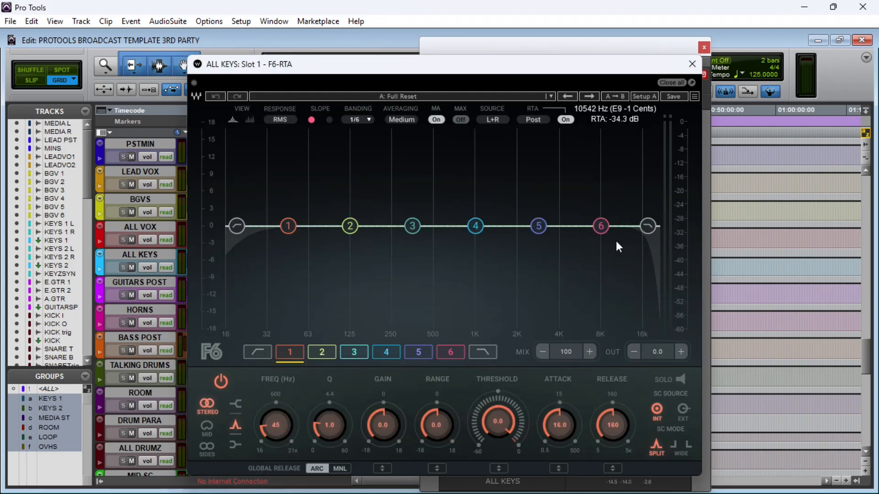
{"action": "left_click", "coordinate": [690, 67]}
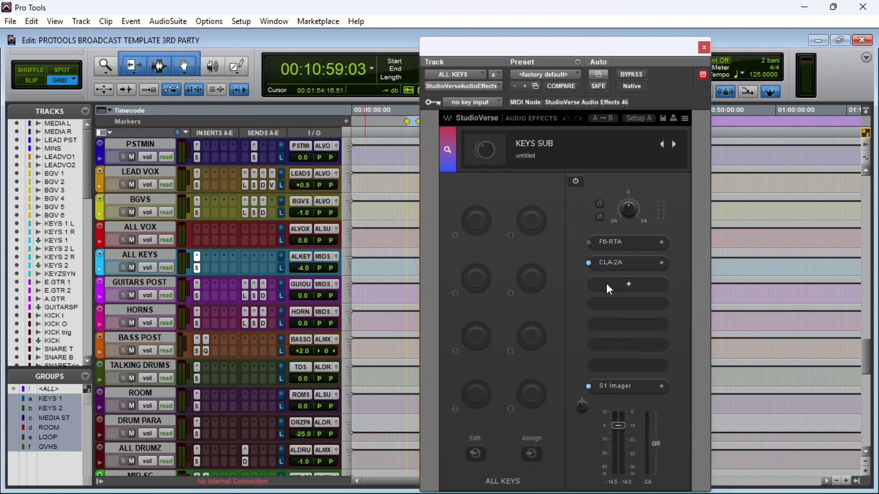
Recheck ALL KEYS' CLA-2A, examine the S1 Imager's width setting, and close the KEYS SUB chain
{"action": "left_click", "coordinate": [625, 260]}
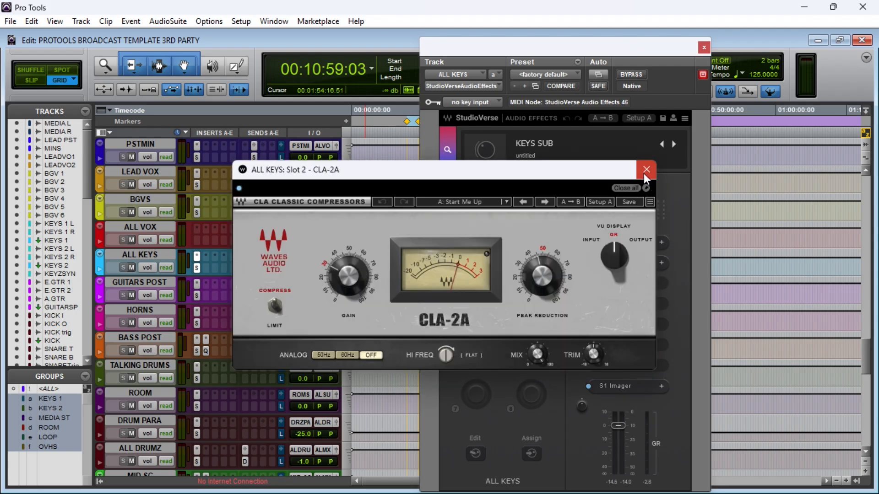
{"action": "left_click", "coordinate": [646, 170]}
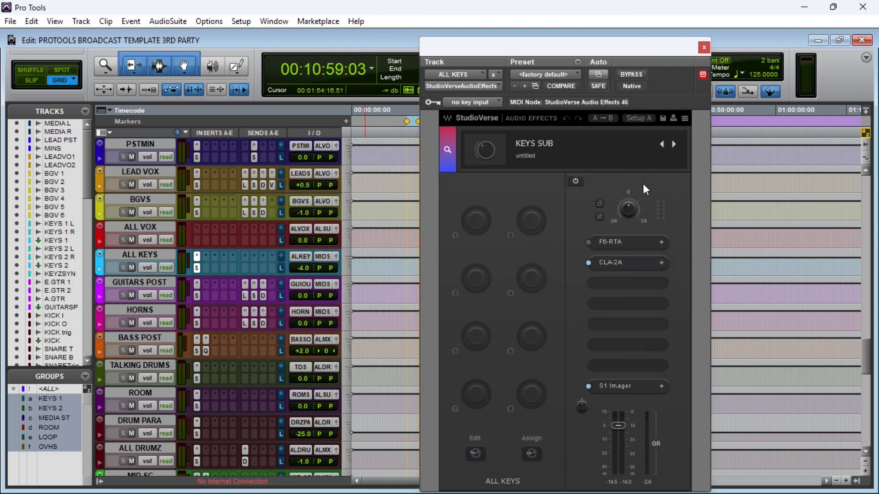
{"action": "left_click", "coordinate": [622, 388]}
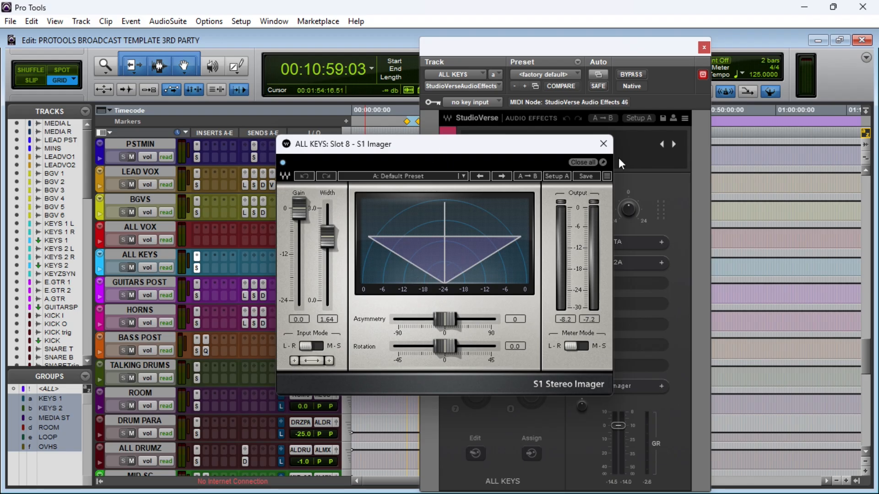
{"action": "left_click", "coordinate": [602, 146]}
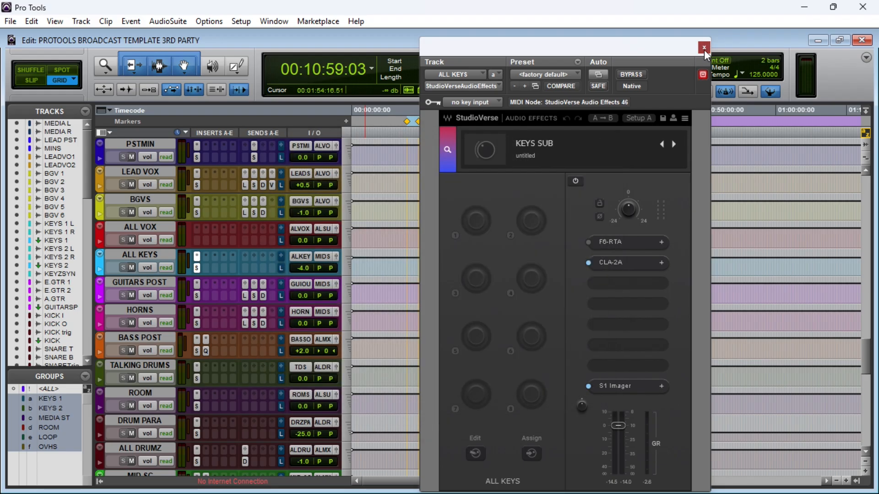
{"action": "left_click", "coordinate": [703, 48]}
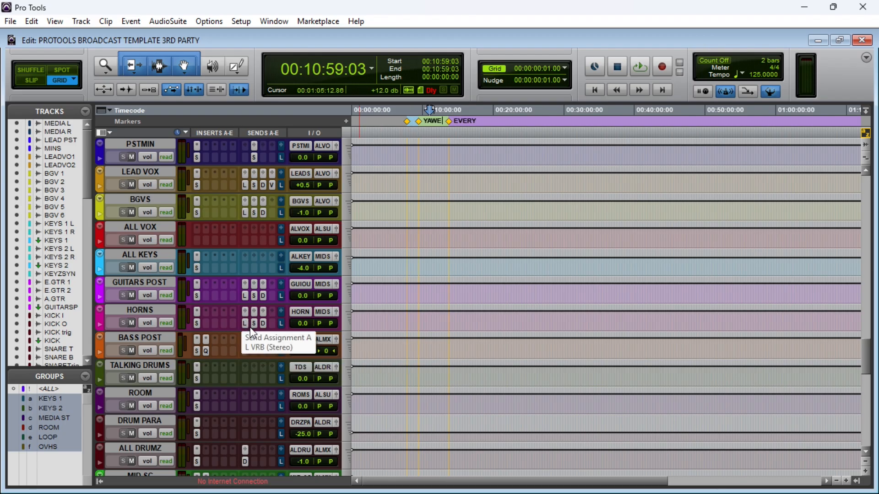
Open BASS POST's StudioVerse insert to check its chain, and close its window
{"action": "scroll", "coordinate": [217, 311], "scroll_direction": "down", "scroll_amount": 1}
{"action": "scroll", "coordinate": [217, 312], "scroll_direction": "down", "scroll_amount": 1}
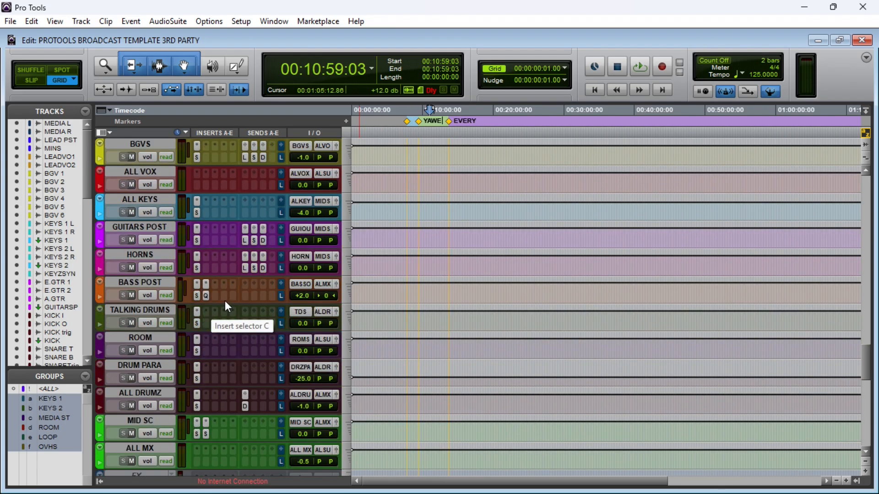
{"action": "scroll", "coordinate": [225, 300], "scroll_direction": "down", "scroll_amount": 2}
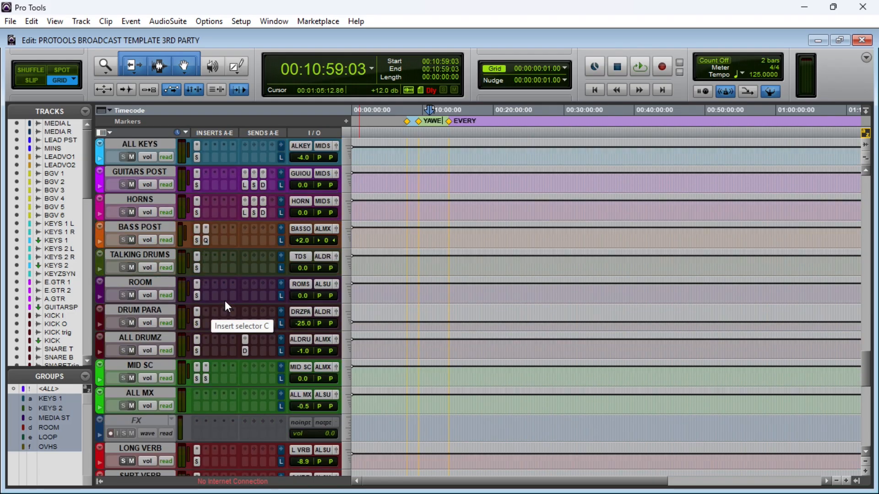
{"action": "left_click", "coordinate": [197, 241]}
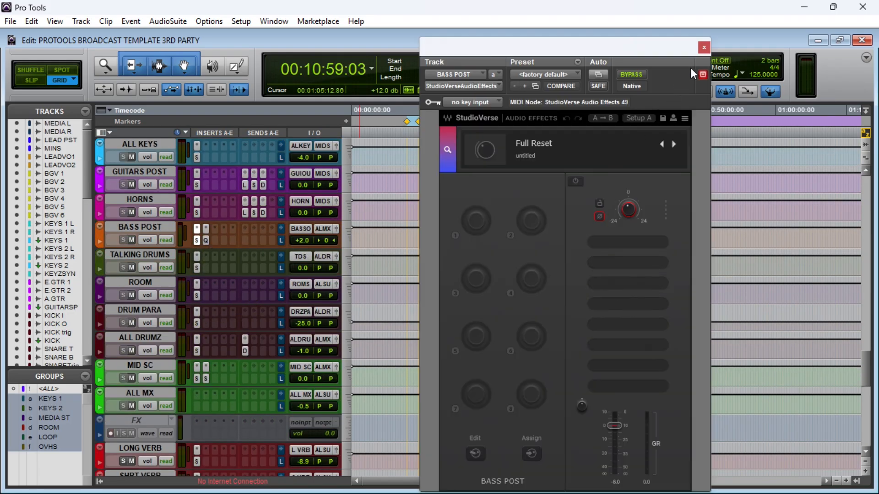
{"action": "left_click", "coordinate": [704, 48]}
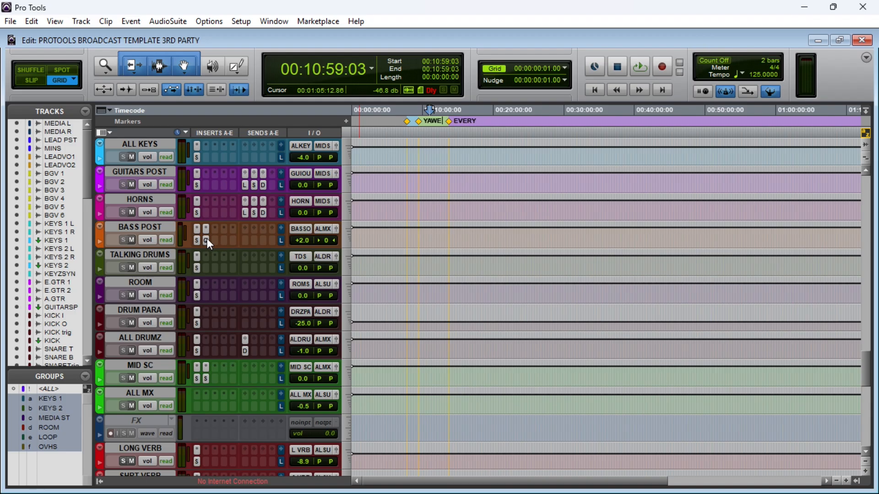
Open BASS POST's FabFilter Pro-Q 3 and position its window clear of the track sends
{"action": "left_click", "coordinate": [206, 241]}
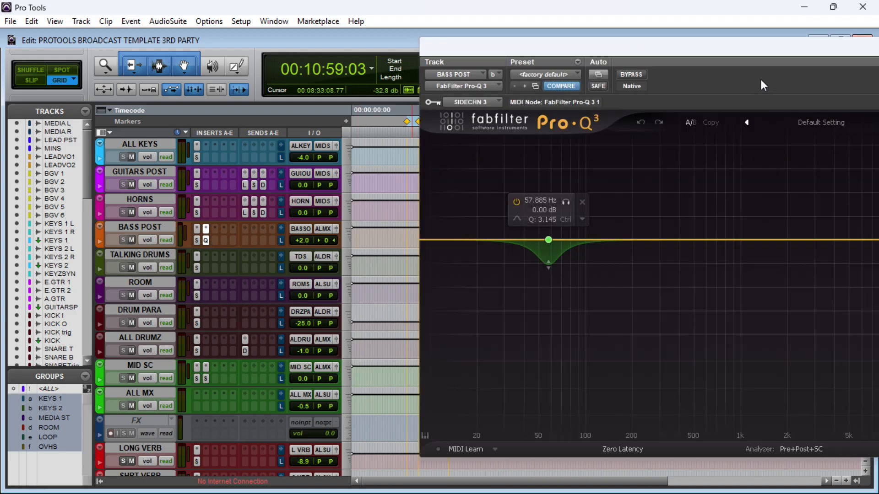
{"action": "left_click_drag", "start_coordinate": [772, 47], "coordinate": [613, 48]}
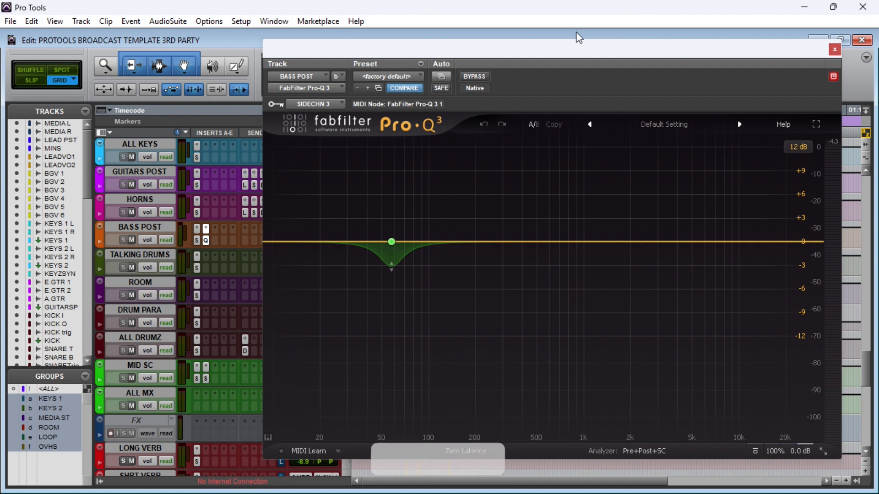
{"action": "left_click_drag", "start_coordinate": [511, 52], "coordinate": [620, 120]}
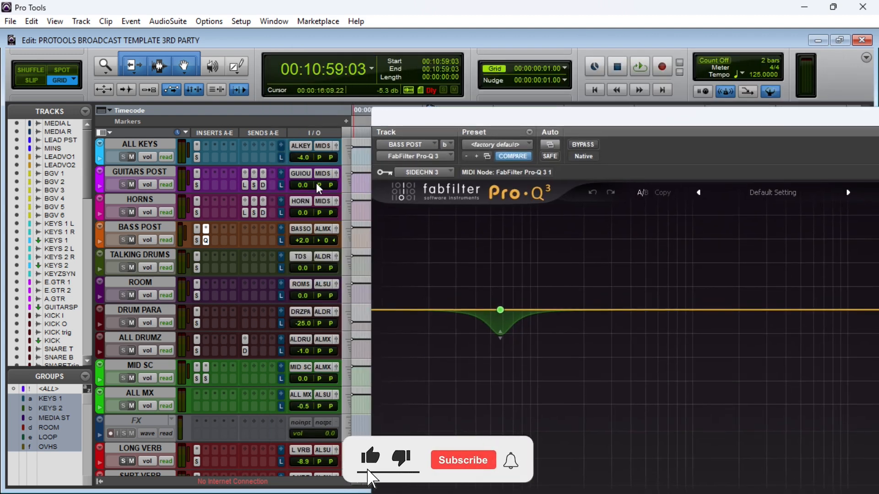
Unmute BASS POST's LISTEN send and play the session to audition the sidechained Pro-Q 3 band, stopping playback when done
{"action": "left_click", "coordinate": [281, 184], "text": "ctrl+alt"}
{"action": "left_click", "coordinate": [281, 241]}
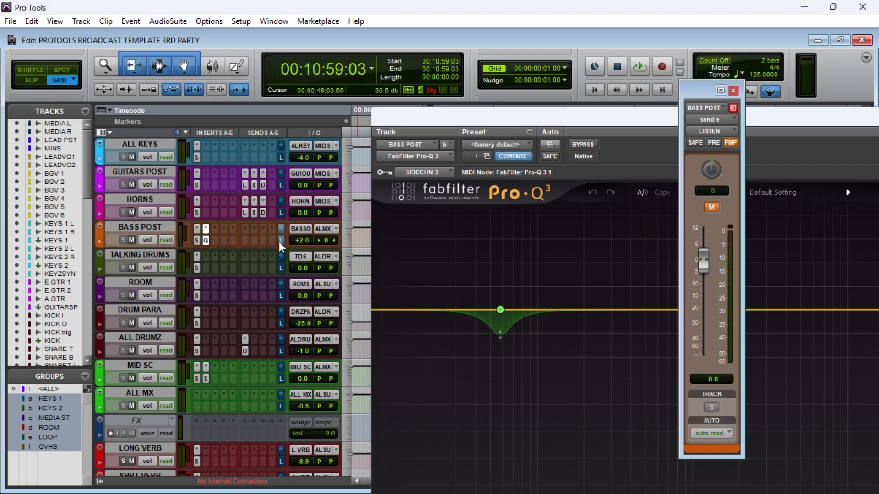
{"action": "left_click_drag", "start_coordinate": [560, 119], "coordinate": [520, 101]}
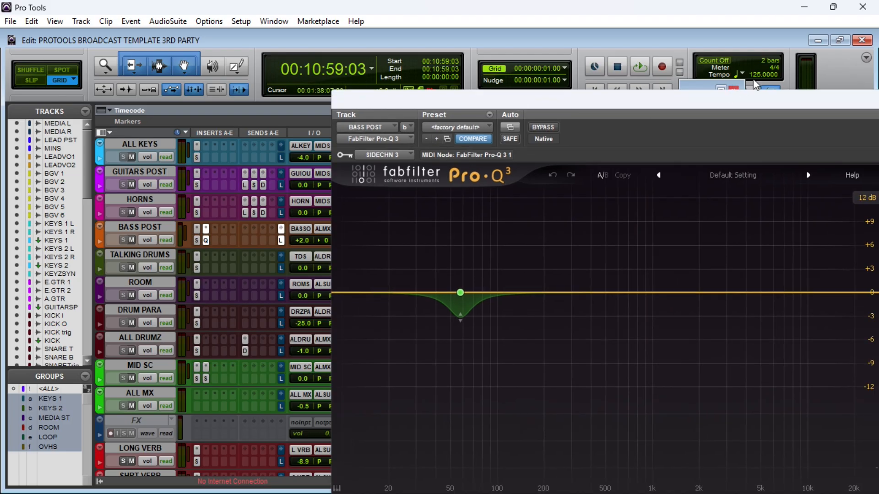
{"action": "left_click", "coordinate": [734, 89]}
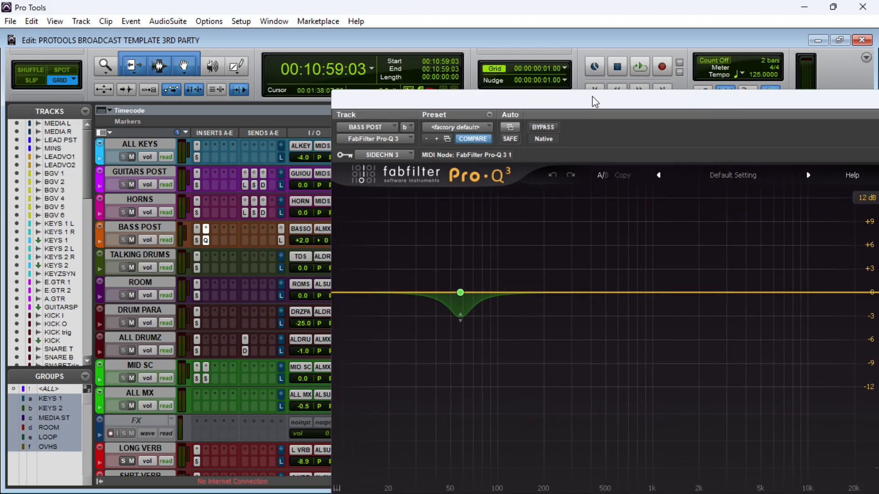
{"action": "left_click_drag", "start_coordinate": [587, 103], "coordinate": [573, 81]}
{"action": "mouse_move", "coordinate": [471, 262]}
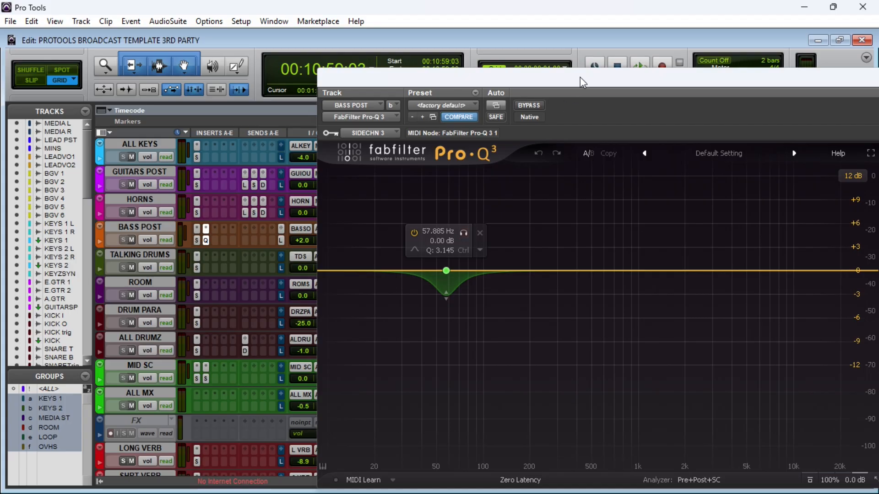
{"action": "key", "text": "space"}
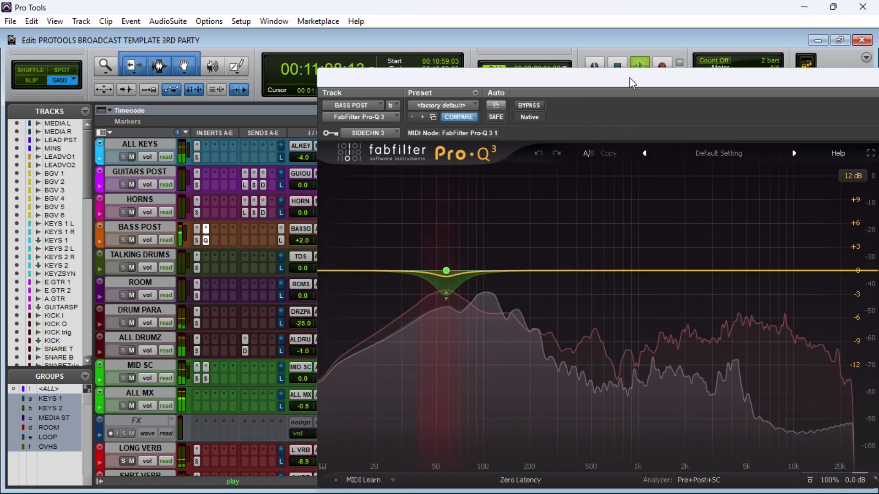
{"action": "key", "text": "space"}
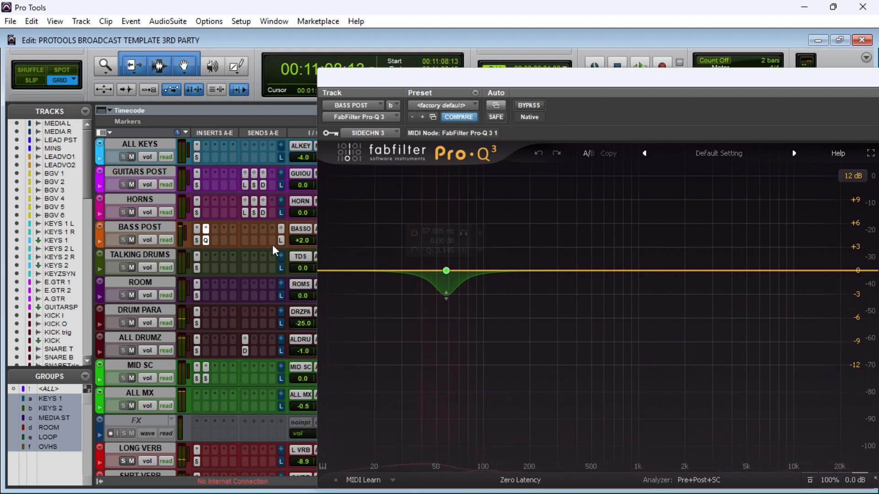
Unmute ALL DRUMZ's LISTEN send and open its DRUMZ SUB StudioVerse chain
{"action": "scroll", "coordinate": [249, 279], "scroll_direction": "down", "scroll_amount": 1}
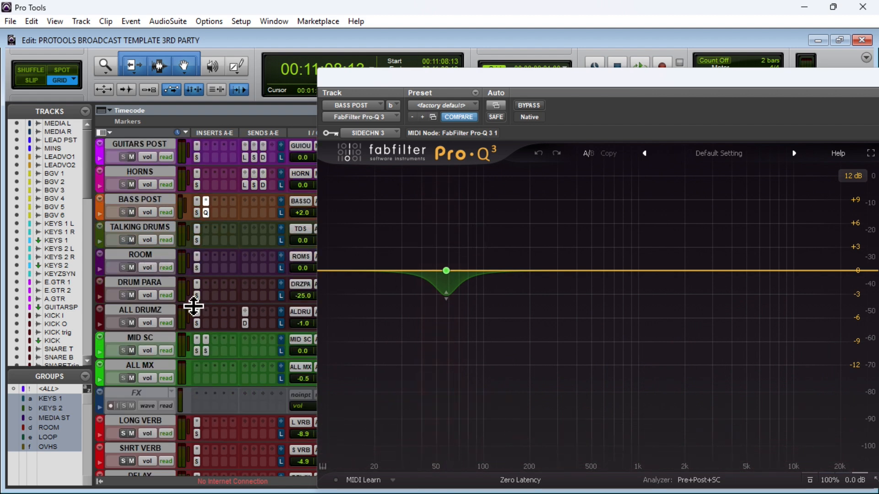
{"action": "scroll", "coordinate": [192, 308], "scroll_direction": "down", "scroll_amount": 2}
{"action": "left_click", "coordinate": [282, 271], "text": "ctrl"}
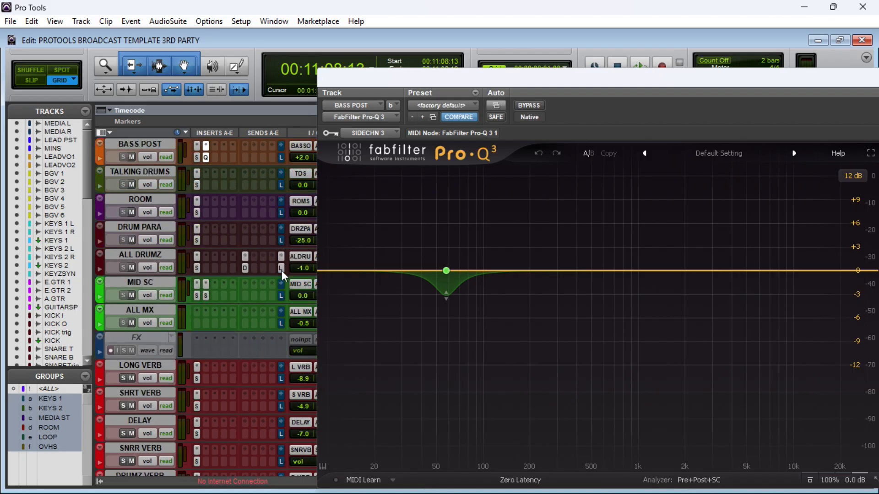
{"action": "left_click", "coordinate": [198, 270]}
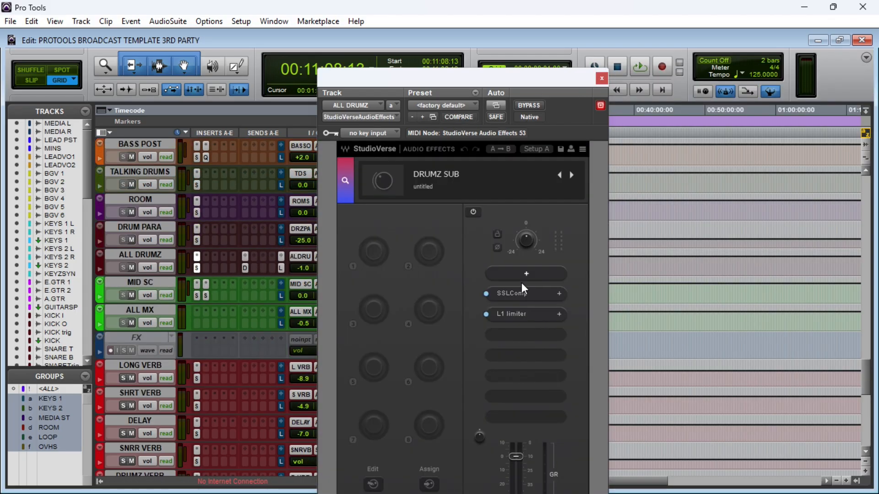
Lower the SSLComp threshold in ALL DRUMZ's chain during playback, and check the L1 limiter's settings, closing both plug-ins
{"action": "left_click", "coordinate": [521, 294]}
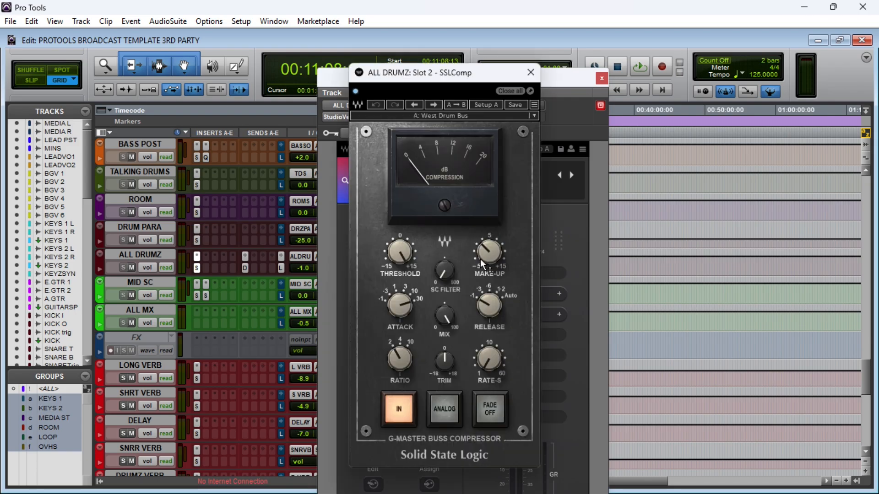
{"action": "left_click_drag", "start_coordinate": [447, 77], "coordinate": [482, 118]}
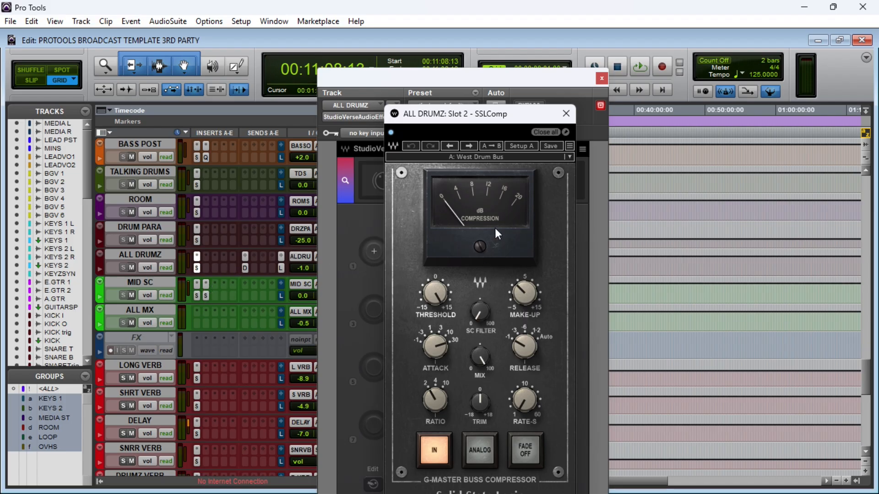
{"action": "key", "text": "space"}
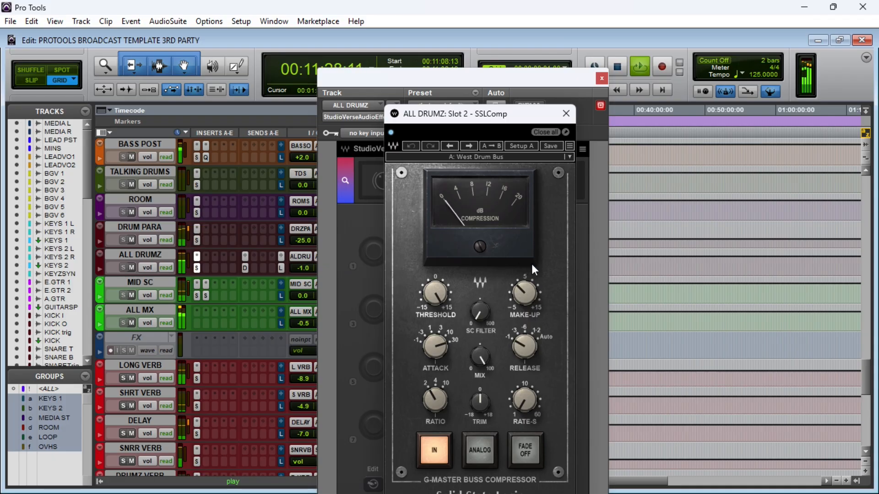
{"action": "mouse_move", "coordinate": [431, 296]}
{"action": "left_mouse_down"}
{"action": "mouse_move", "coordinate": [431, 307]}
{"action": "mouse_move", "coordinate": [438, 298]}
{"action": "left_mouse_up"}
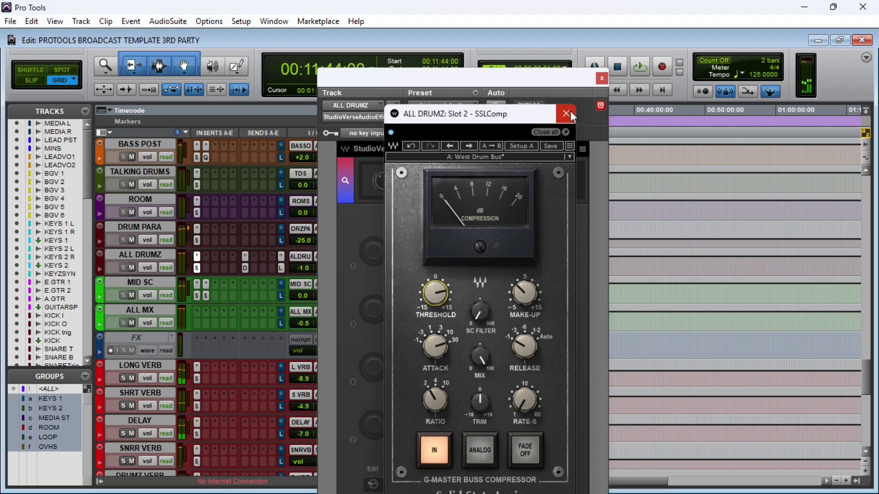
{"action": "left_click", "coordinate": [569, 112]}
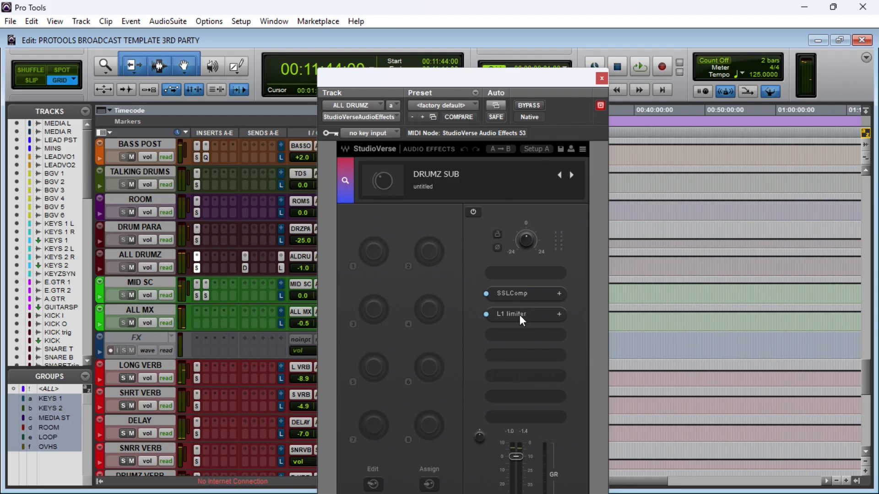
{"action": "left_click", "coordinate": [520, 315]}
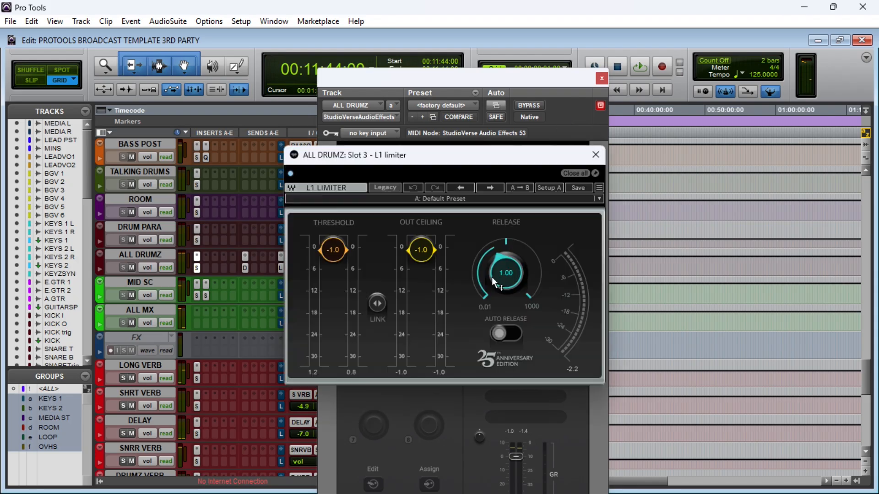
{"action": "left_click", "coordinate": [596, 155]}
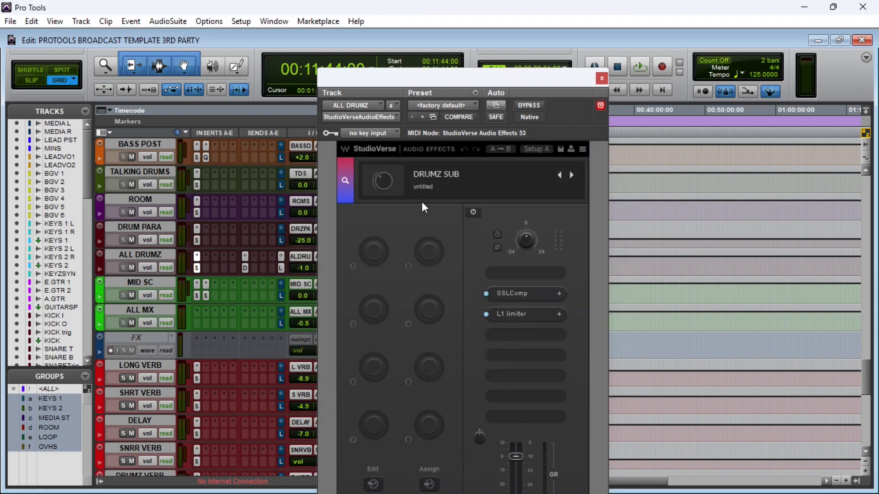
Open MID SC's VOX MID SC StudioVerse chain and display its F6-RTA equalizer
{"action": "left_click", "coordinate": [197, 296]}
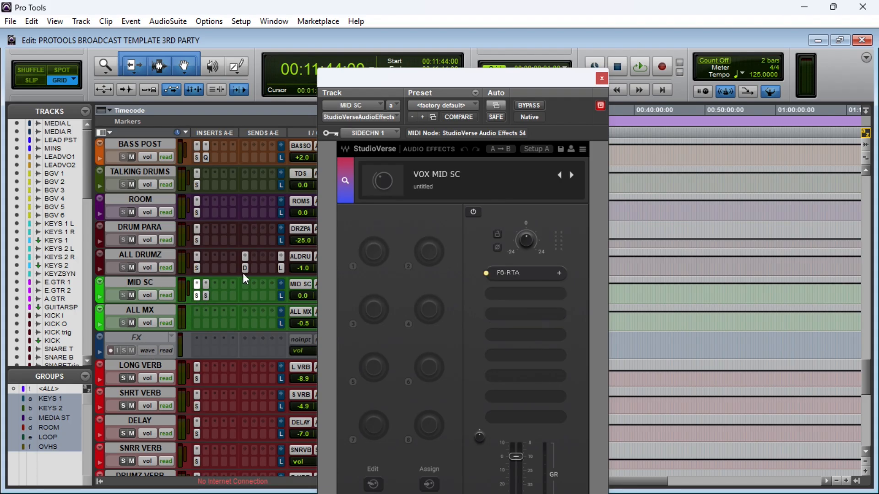
{"action": "left_click_drag", "start_coordinate": [501, 79], "coordinate": [523, 42]}
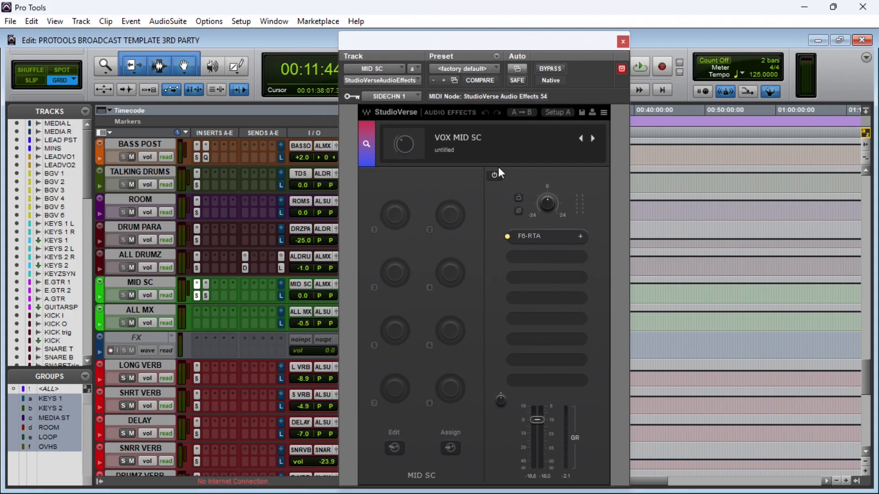
{"action": "left_click", "coordinate": [547, 236]}
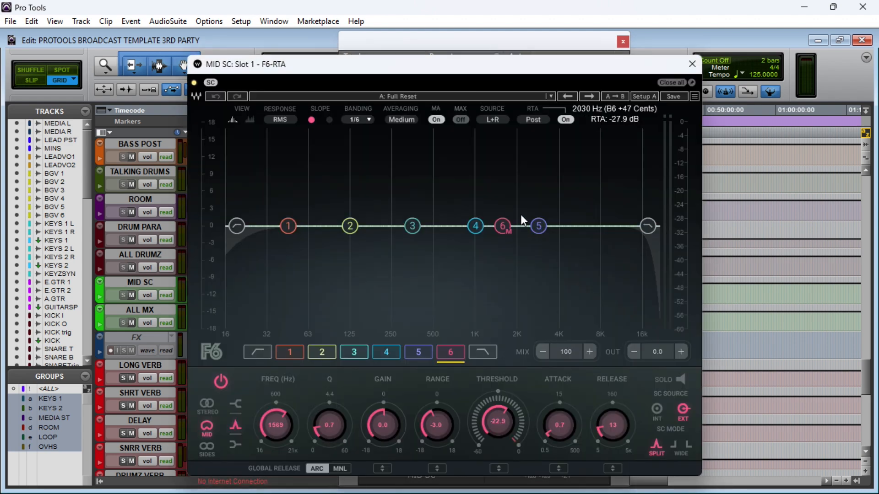
Unmute MID SC's LISTEN send during playback and watch the F6-RTA's externally sidechained band 6 react
{"action": "key", "text": "space"}
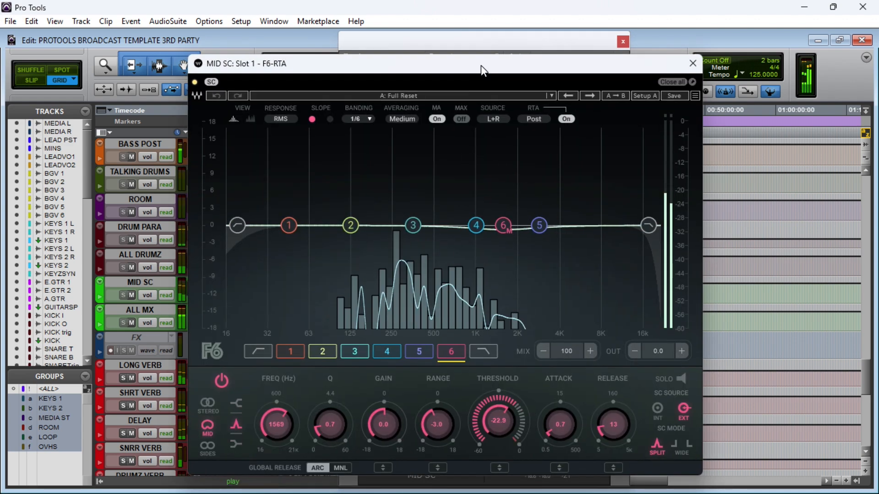
{"action": "left_click_drag", "start_coordinate": [481, 65], "coordinate": [600, 62]}
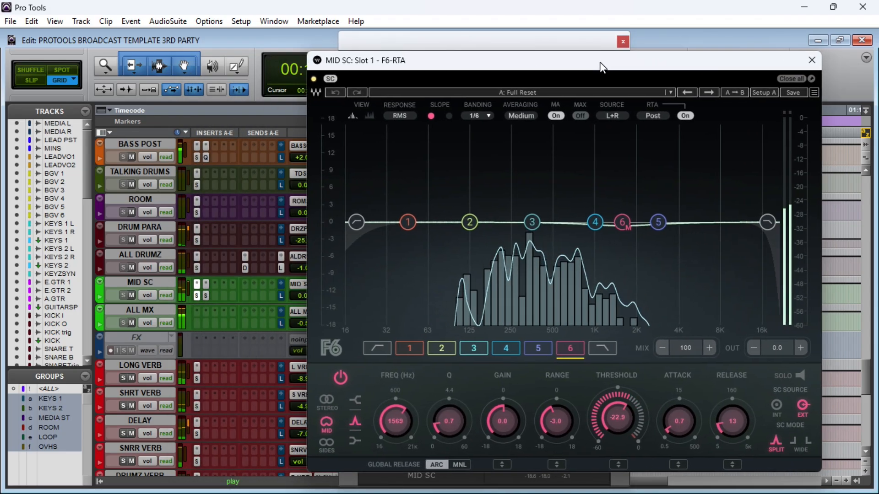
{"action": "left_click", "coordinate": [278, 297]}
{"action": "left_click_drag", "start_coordinate": [587, 68], "coordinate": [543, 73]}
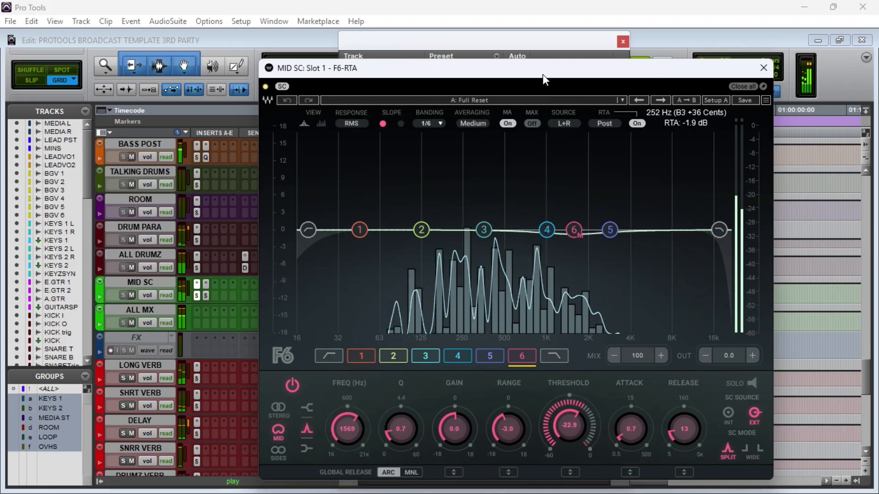
{"action": "key", "text": "space"}
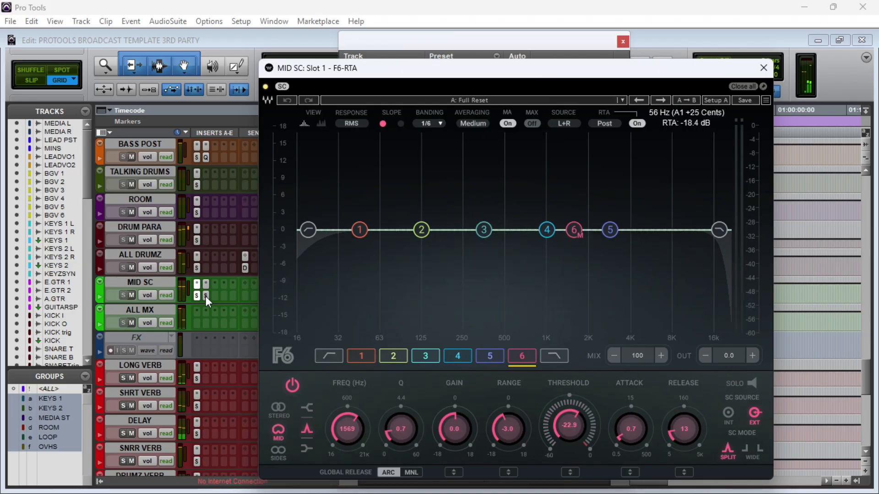
Open the F6-RTA in MID SC's second StudioVerse insert, briefly solo band 6 during playback, and close the equalizer
{"action": "left_click", "coordinate": [205, 296]}
{"action": "left_click", "coordinate": [530, 239]}
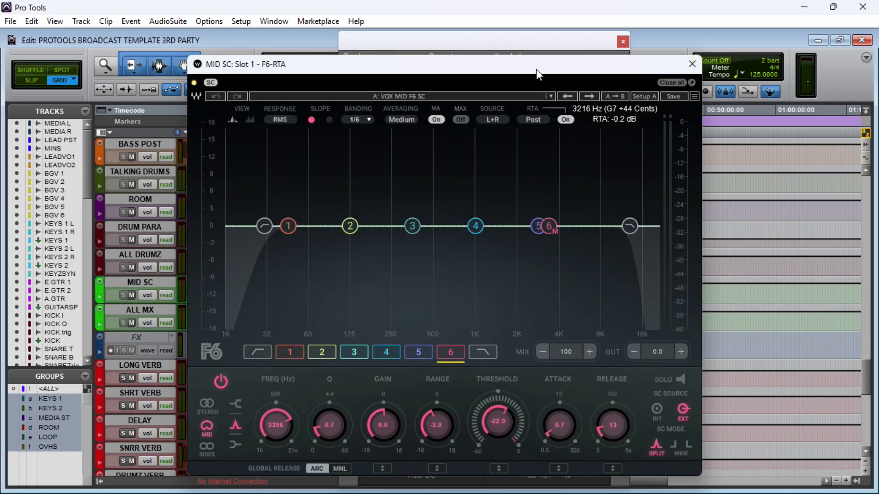
{"action": "key", "text": "space"}
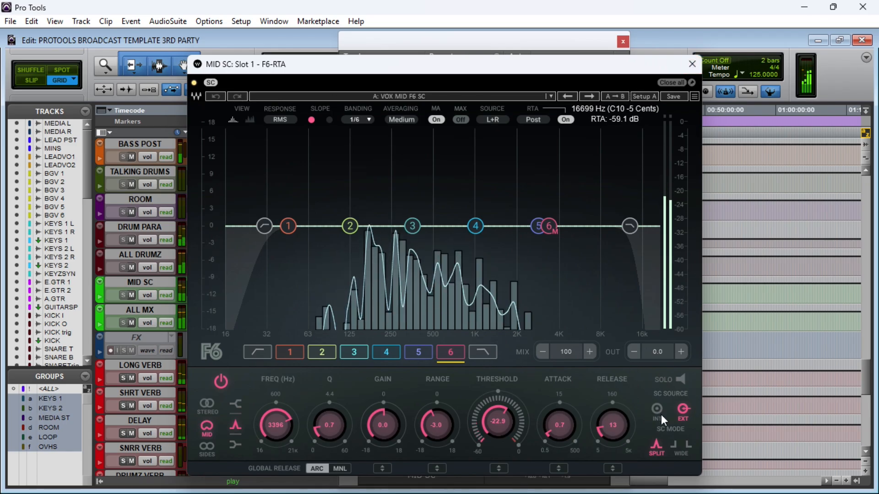
{"action": "left_click", "coordinate": [680, 381]}
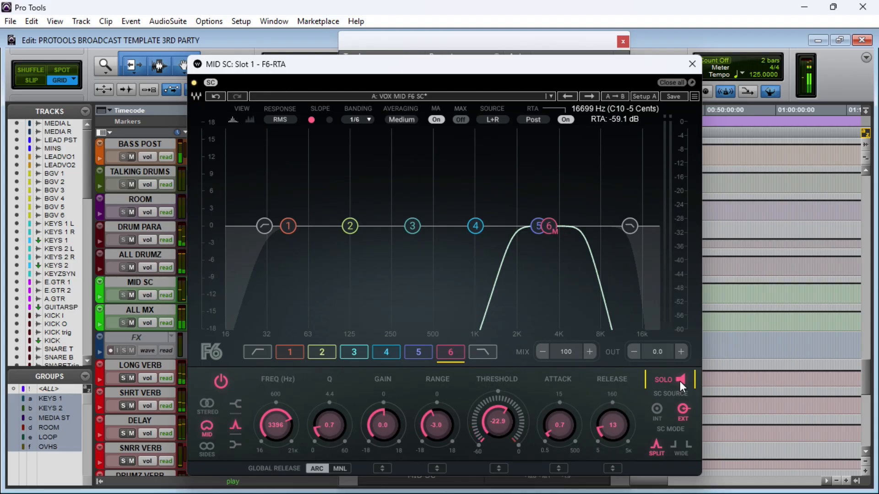
{"action": "left_click", "coordinate": [680, 381]}
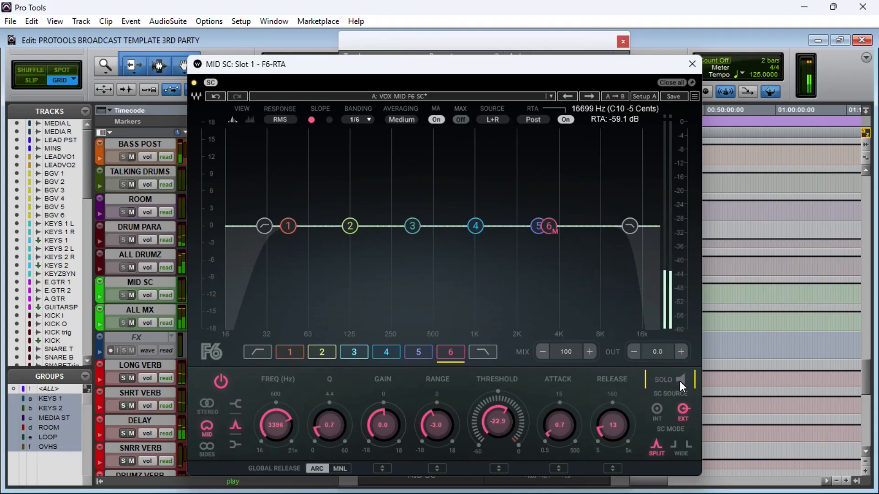
{"action": "left_click", "coordinate": [692, 64]}
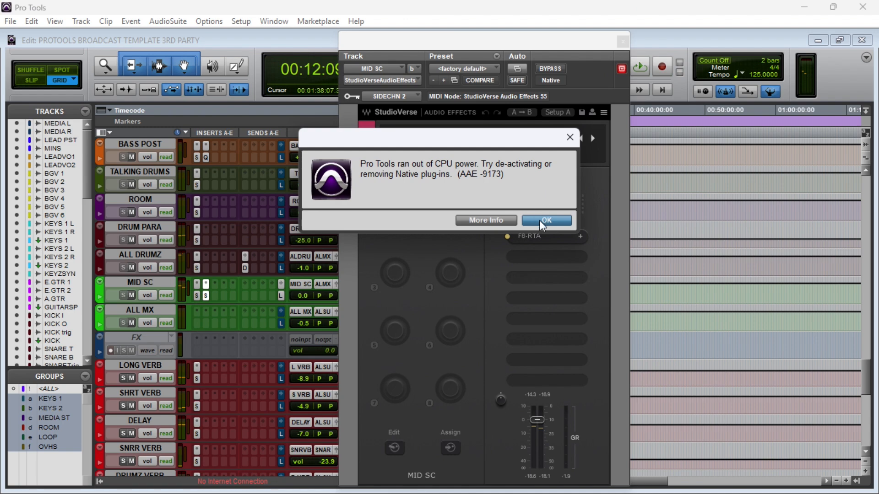
Dismiss the CPU power error and close MID SC's StudioVerse window
{"action": "left_click", "coordinate": [539, 221]}
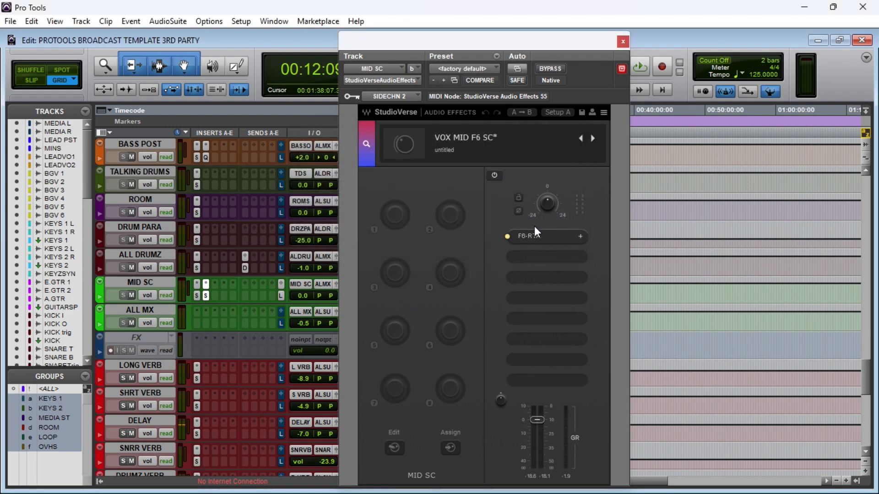
{"action": "left_click", "coordinate": [623, 43]}
{"action": "scroll", "coordinate": [247, 315], "scroll_direction": "down", "scroll_amount": 3}
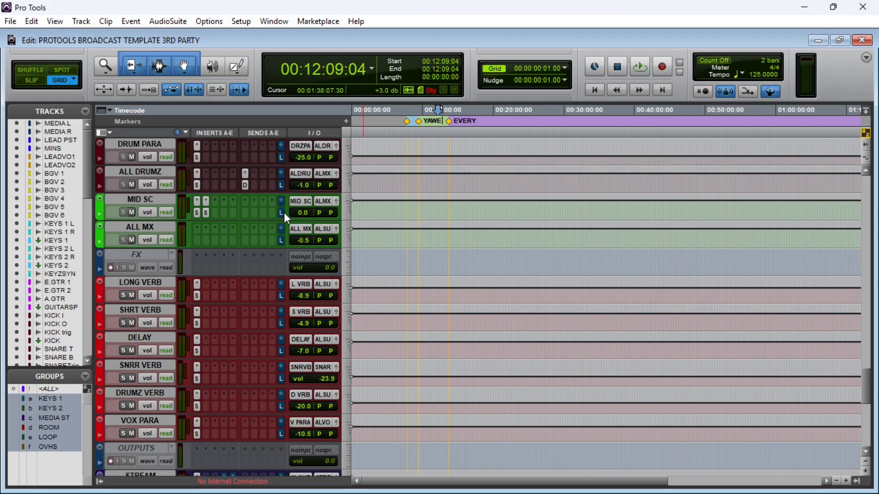
Inspect the F6 equalizer and ValhallaVintageVerb settings in LONG VERB's VOX VERB StudioVerse chain, closing each plug-in
{"action": "left_click", "coordinate": [196, 297]}
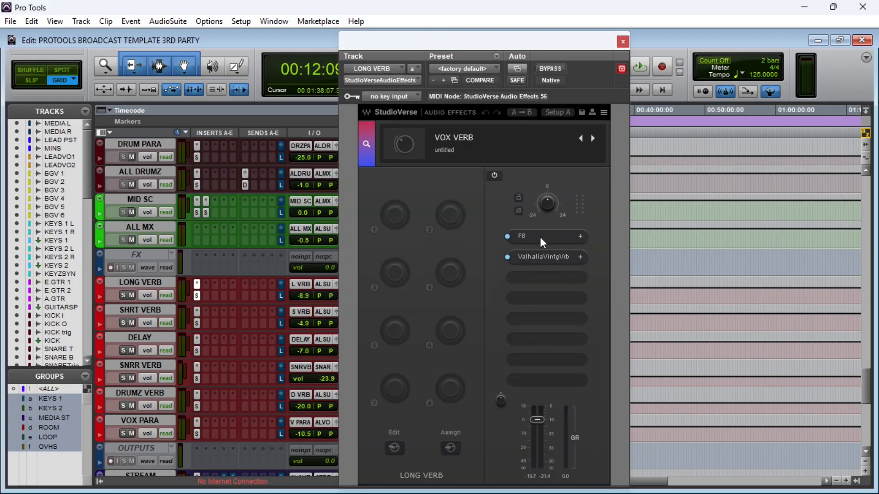
{"action": "left_click", "coordinate": [540, 238]}
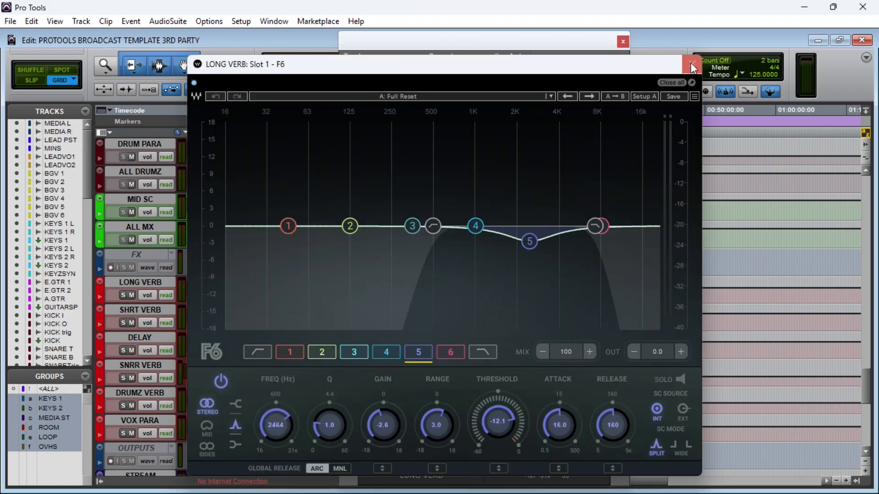
{"action": "left_click", "coordinate": [691, 65]}
{"action": "left_click", "coordinate": [538, 256]}
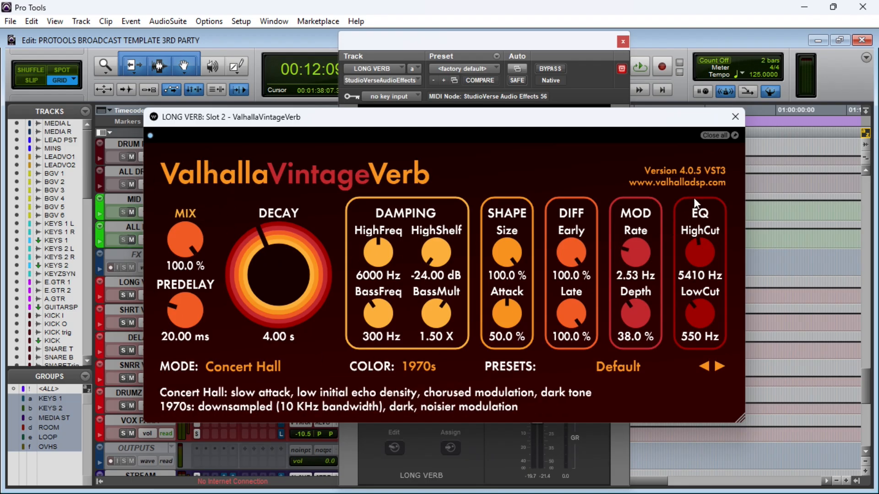
{"action": "left_click", "coordinate": [735, 117]}
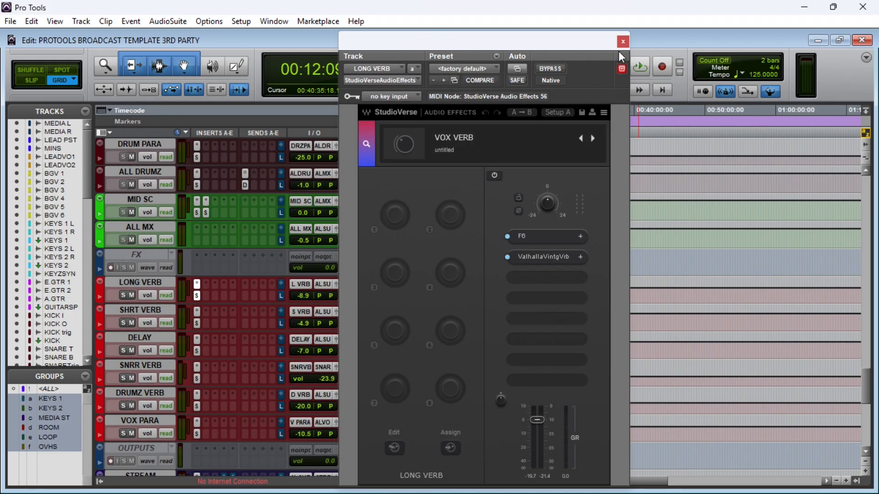
Open SHRT VERB's StudioVerse chain, review its ValhallaVintageVerb plate settings, and close the reverb
{"action": "left_click", "coordinate": [200, 325]}
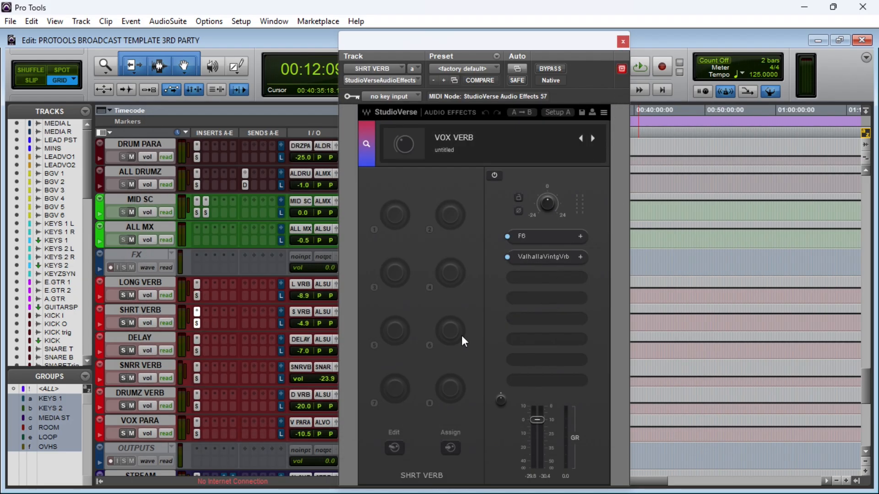
{"action": "left_click", "coordinate": [548, 257]}
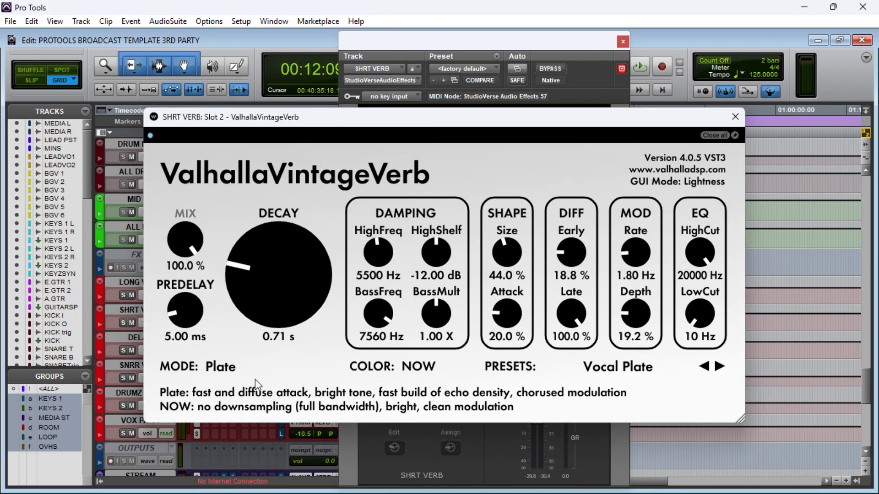
{"action": "left_click", "coordinate": [738, 117]}
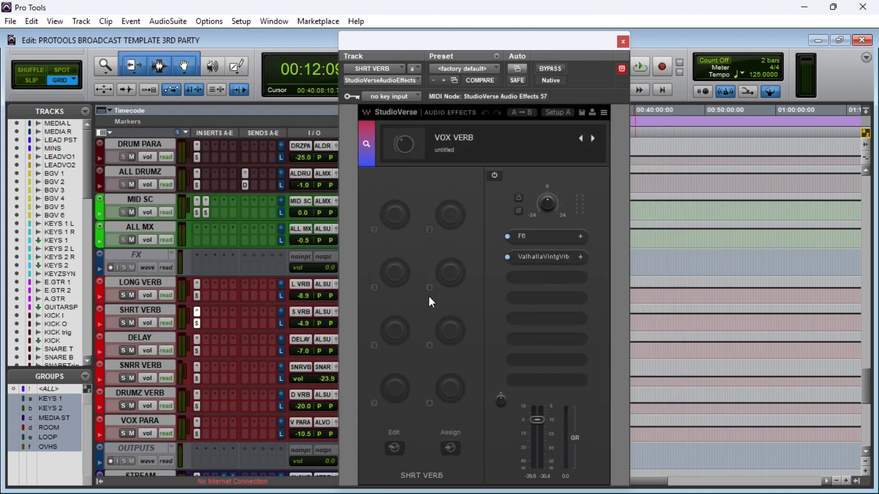
Open DELAY's VOX DELAY StudioVerse chain and look at its F6 equalizer and H-Delay, closing each plug-in
{"action": "left_click", "coordinate": [196, 352]}
{"action": "left_click", "coordinate": [547, 235]}
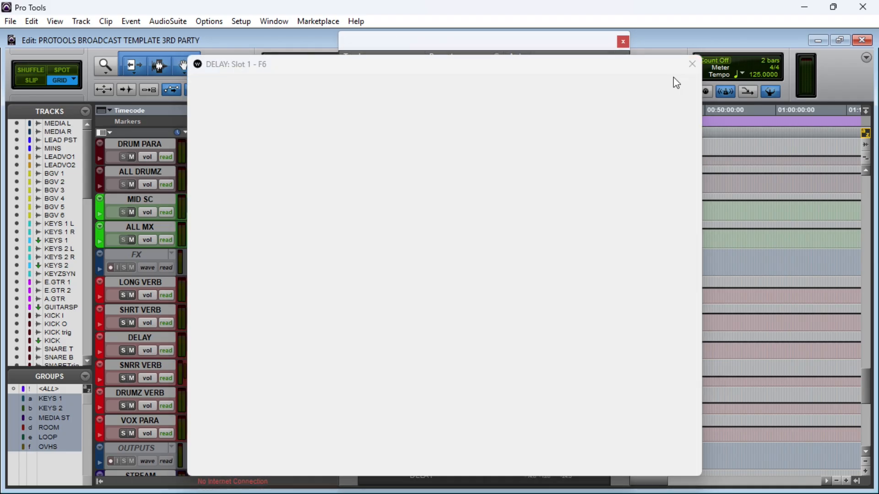
{"action": "left_click", "coordinate": [692, 64]}
{"action": "left_click", "coordinate": [542, 258]}
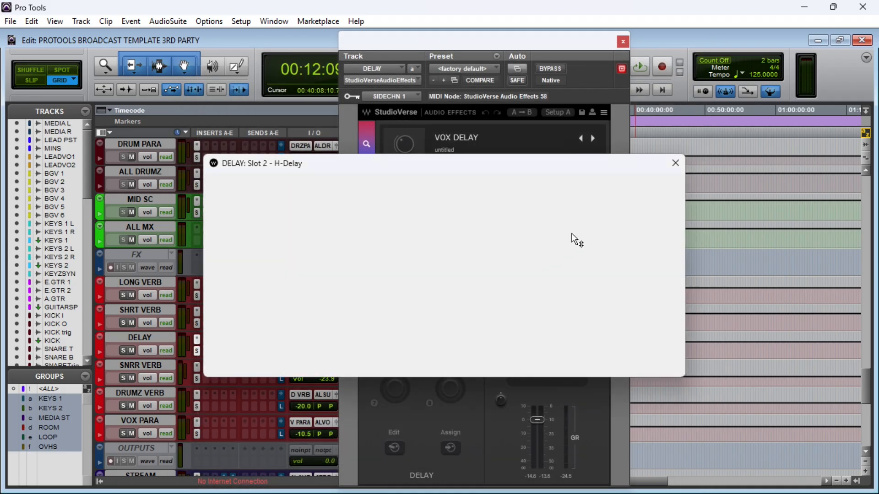
{"action": "left_click", "coordinate": [673, 165]}
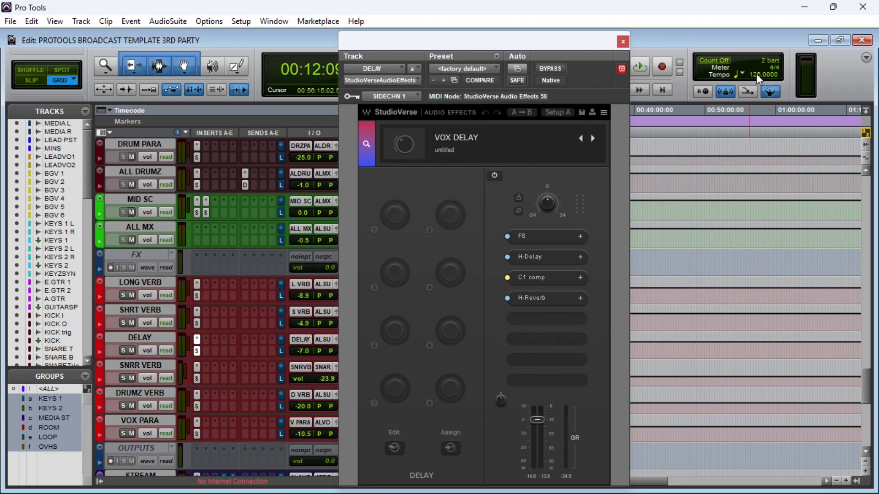
Set the session tempo to 109 BPM
{"action": "left_click", "coordinate": [867, 58]}
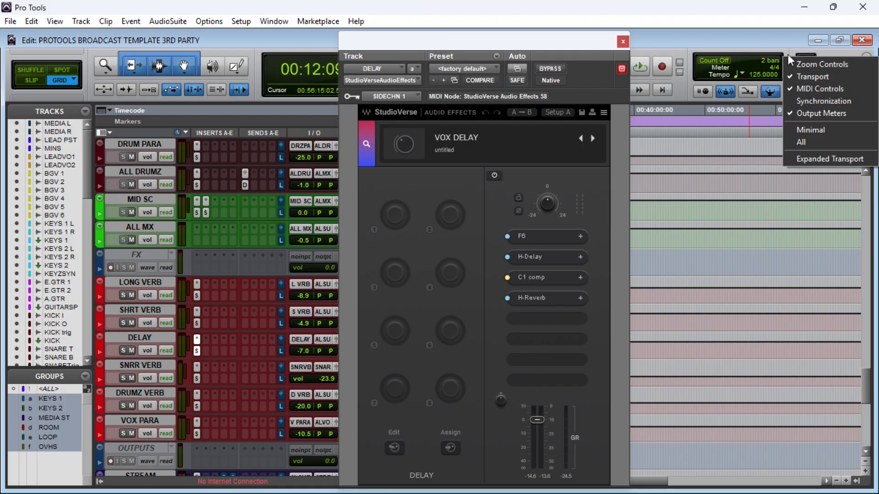
{"action": "left_click", "coordinate": [780, 42]}
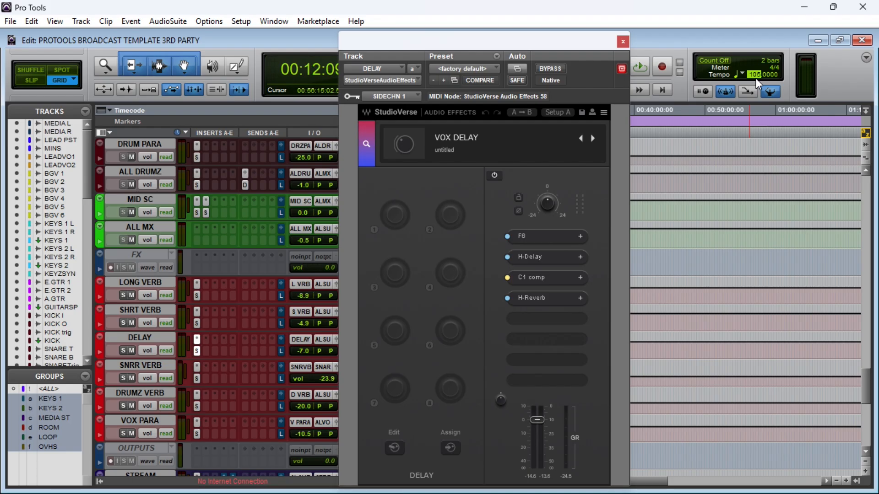
{"action": "key", "text": "t"}
{"action": "key", "text": "Return"}
Reopen the H-Delay in the VOX DELAY chain, check its host-synced BPM and feedback, and close it
{"action": "left_click", "coordinate": [542, 259]}
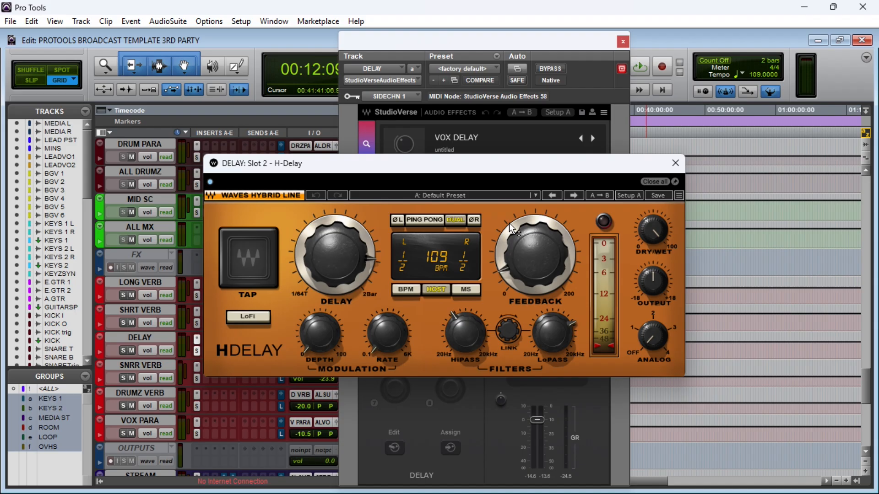
{"action": "mouse_move", "coordinate": [531, 234]}
{"action": "left_click", "coordinate": [674, 163]}
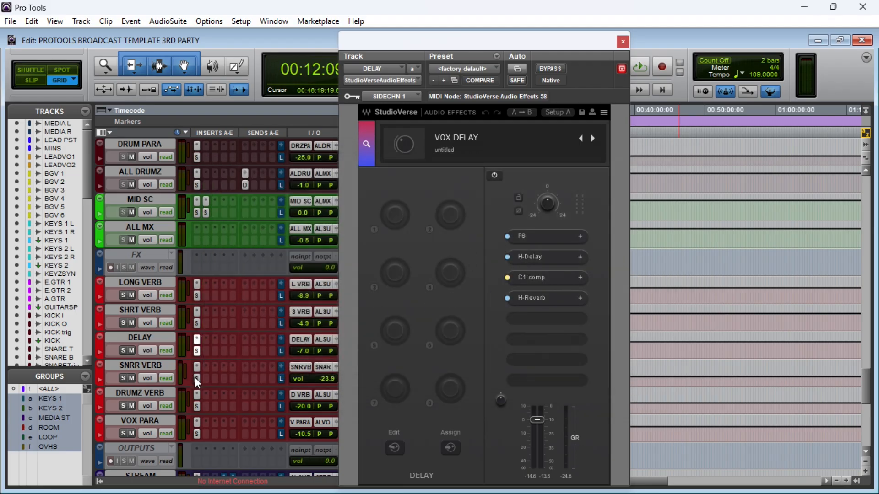
Open the VOX DELAY chain's C1 comp, move its window off the key input selector to review the sidechained ducking settings, and close it
{"action": "left_click", "coordinate": [538, 278]}
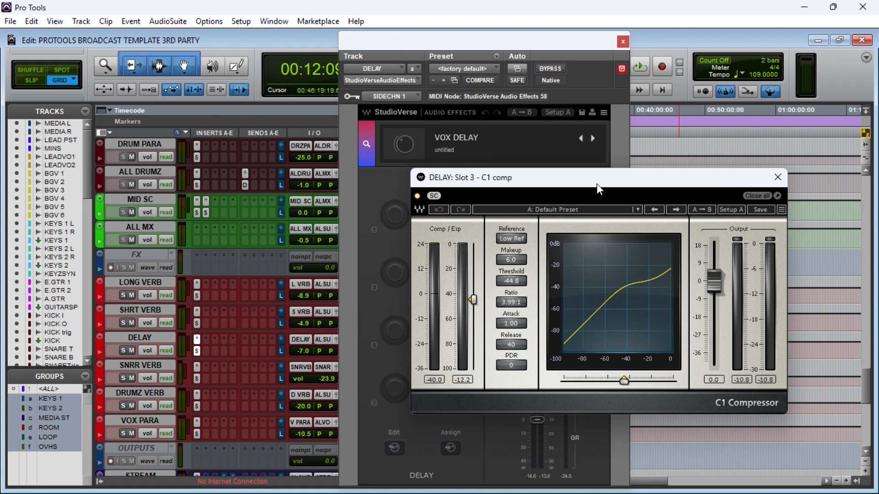
{"action": "left_click_drag", "start_coordinate": [600, 181], "coordinate": [652, 162]}
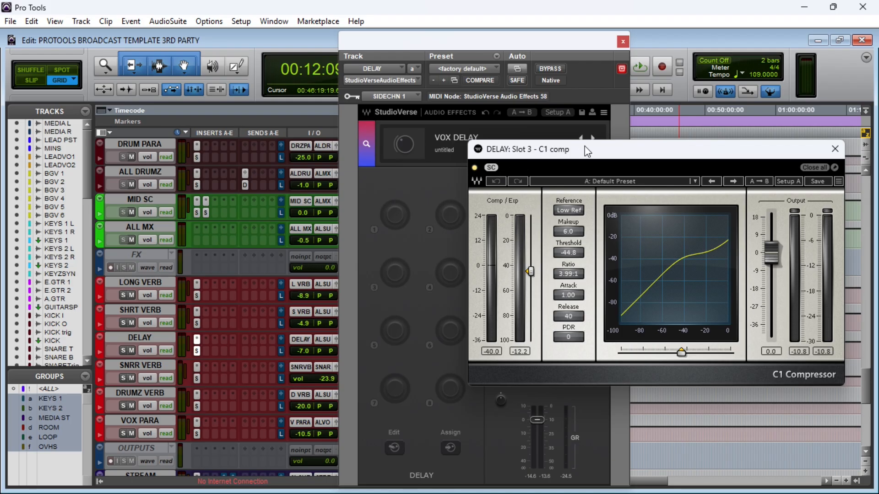
{"action": "left_click_drag", "start_coordinate": [588, 151], "coordinate": [587, 154]}
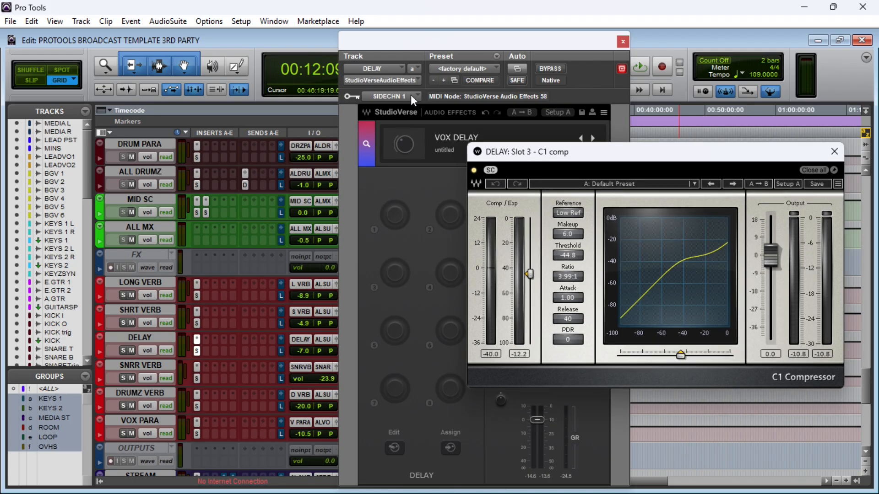
{"action": "left_click_drag", "start_coordinate": [671, 158], "coordinate": [290, 104]}
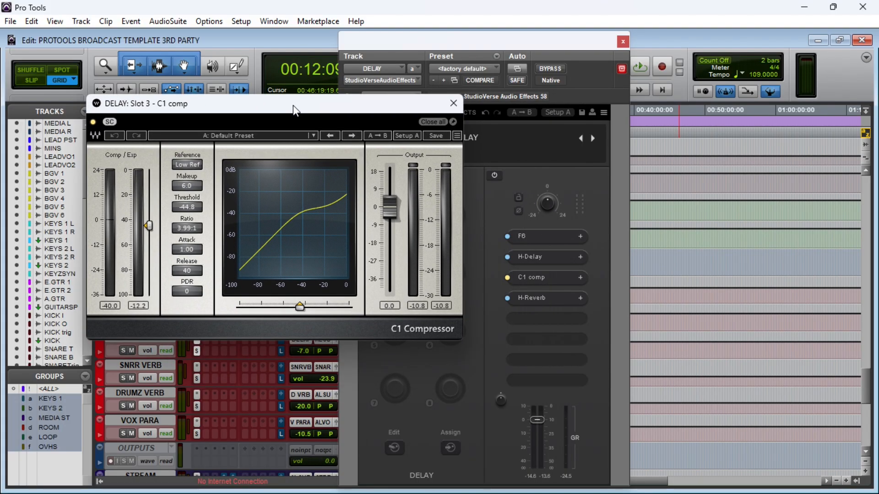
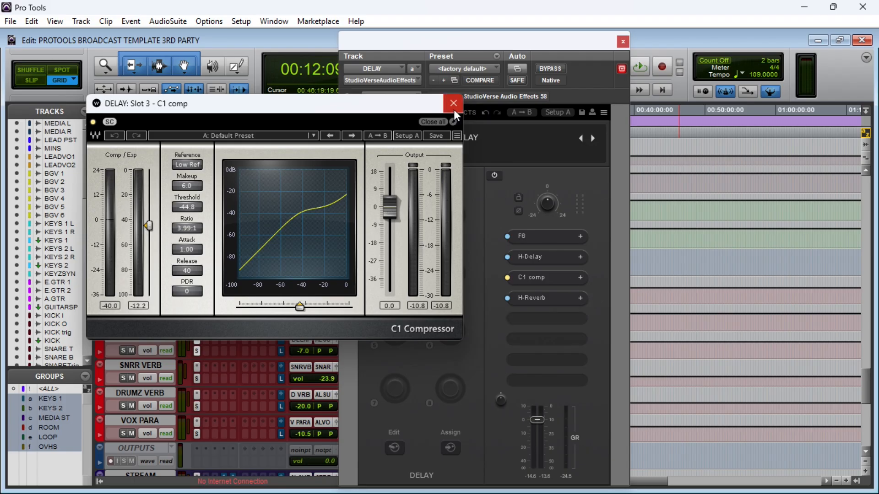
{"action": "left_click", "coordinate": [453, 103]}
Review the H-Reverb settings in the VOX DELAY chain, and close the reverb and DELAY's StudioVerse window
{"action": "left_click", "coordinate": [546, 297]}
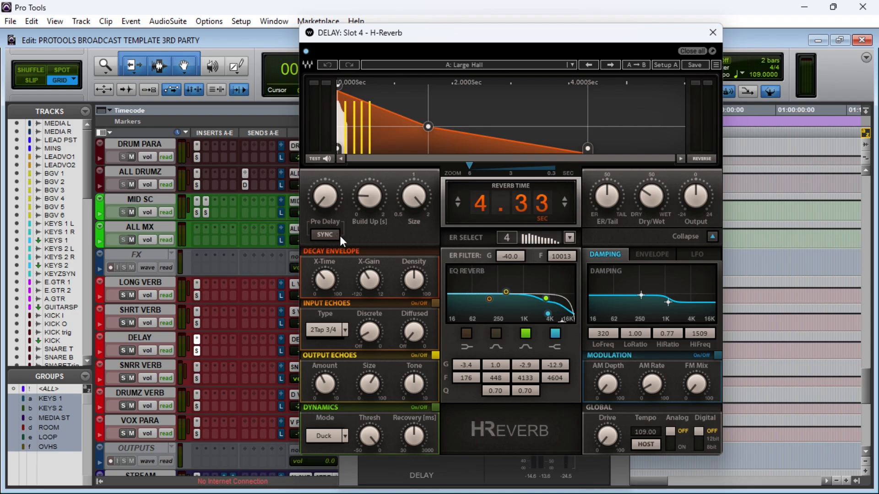
{"action": "left_click", "coordinate": [713, 32]}
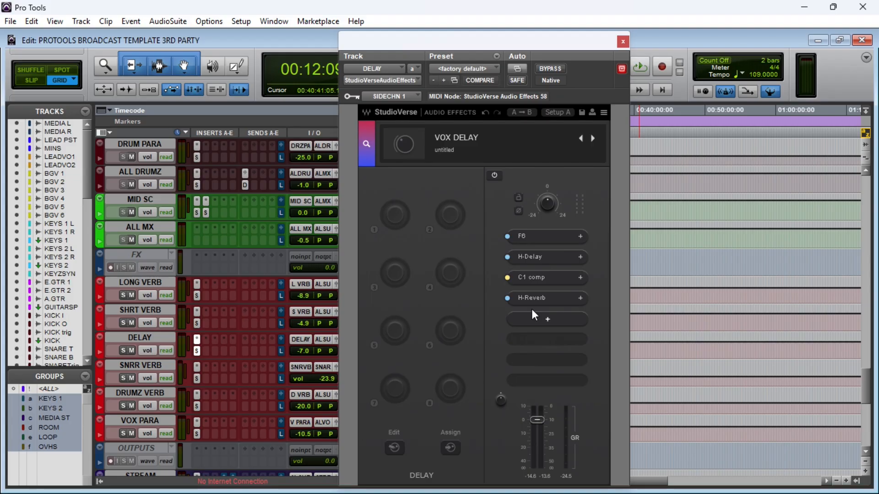
{"action": "left_click", "coordinate": [622, 42]}
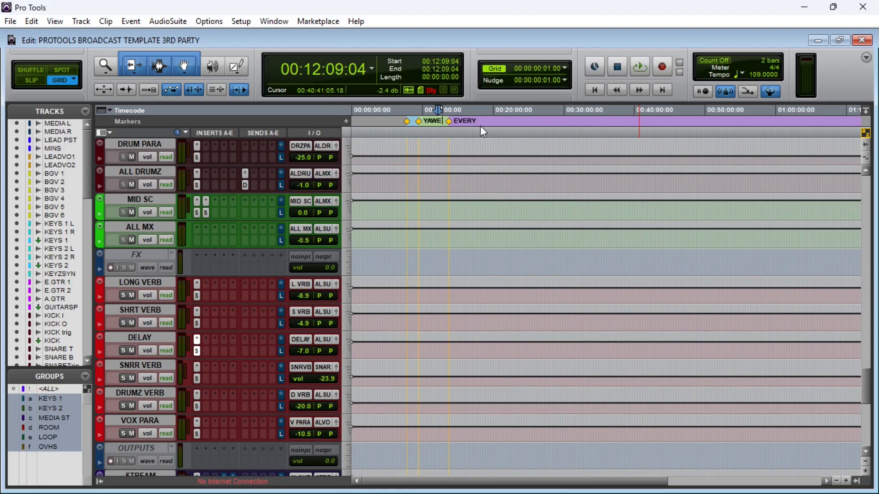
Power on SNRR VERB's DRUMZ VERB StudioVerse chain and view its MannyM Reverb and Pro-Q 3, closing each plug-in
{"action": "left_click", "coordinate": [199, 373]}
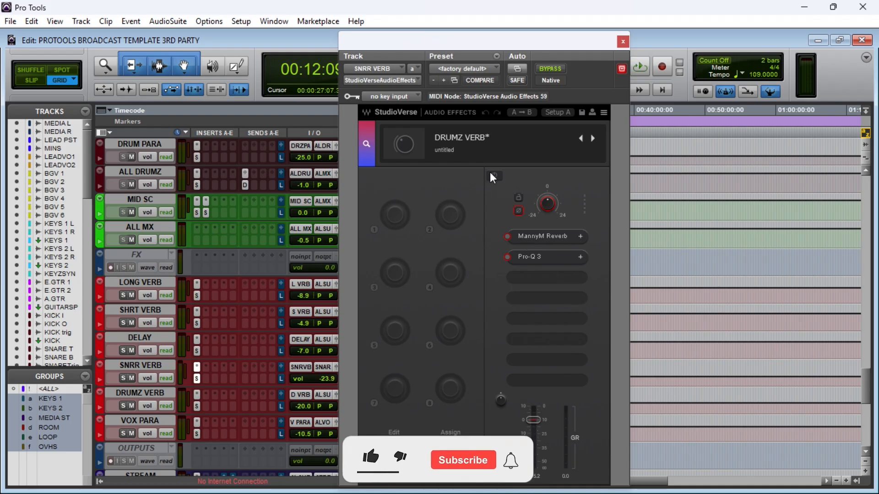
{"action": "left_click", "coordinate": [493, 177]}
{"action": "left_click", "coordinate": [548, 235]}
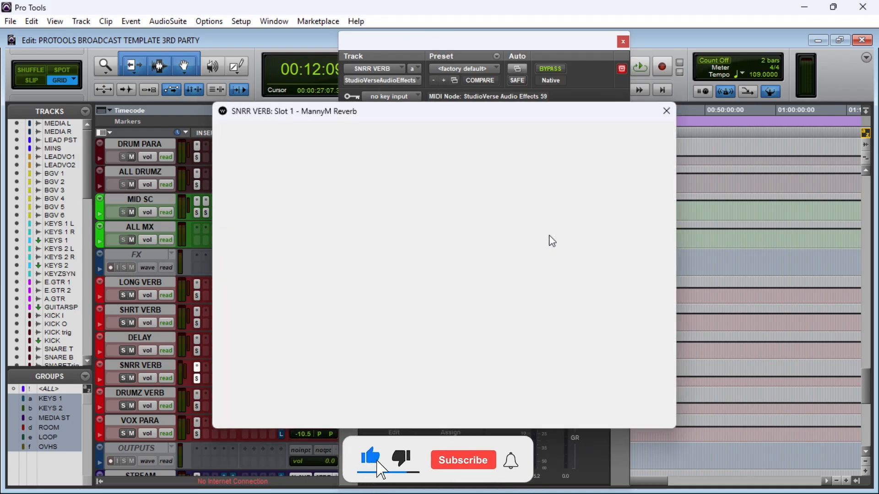
{"action": "left_click", "coordinate": [664, 111]}
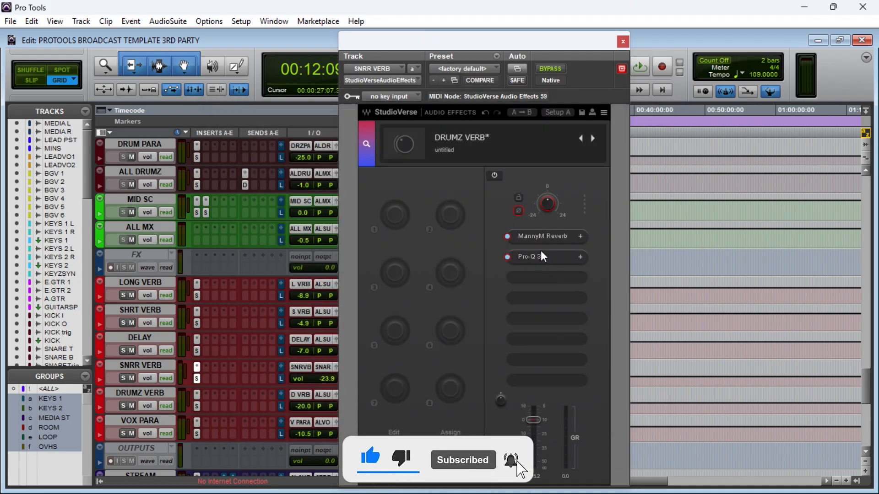
{"action": "left_click", "coordinate": [543, 256]}
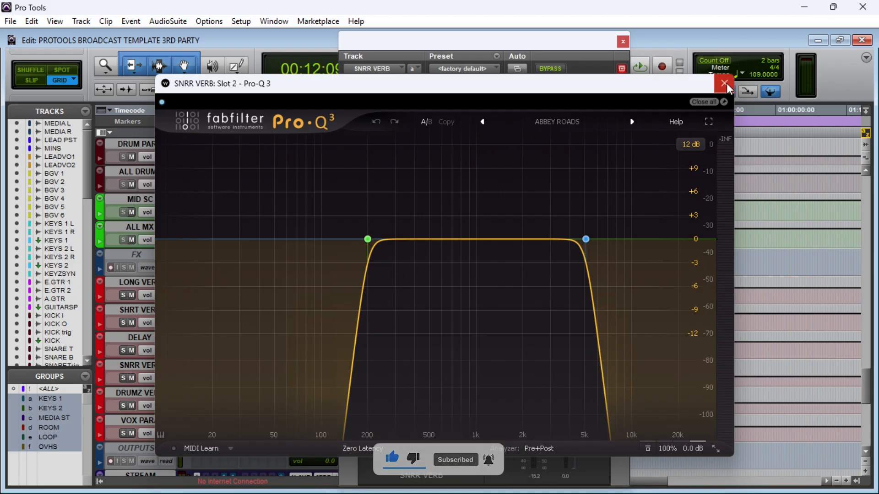
{"action": "left_click", "coordinate": [724, 83]}
Inspect the ValhallaVintageVerb and Pro-Q 3 settings in DRUMZ VERB's StudioVerse chain, and close the plug-ins and the chain window
{"action": "left_click", "coordinate": [197, 408]}
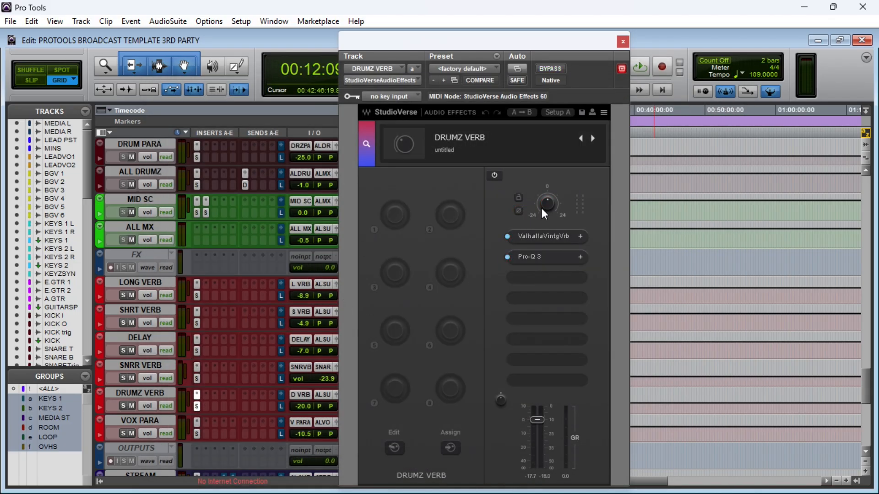
{"action": "left_click", "coordinate": [543, 235]}
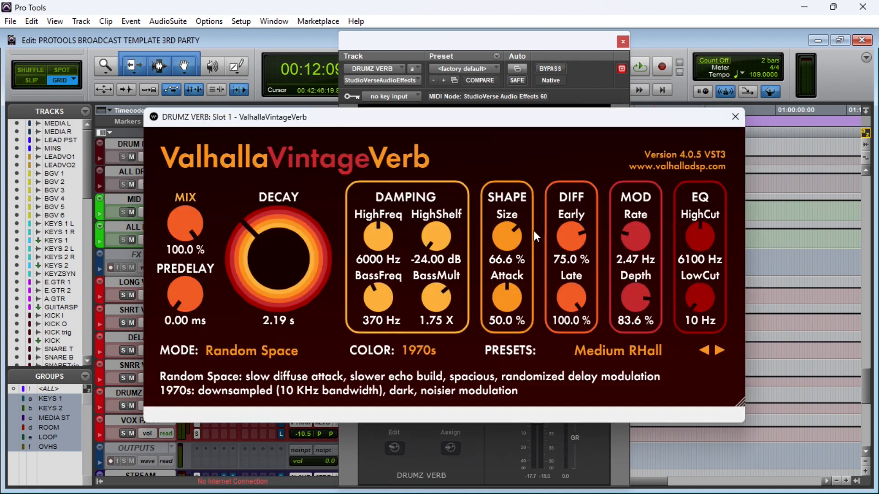
{"action": "left_click", "coordinate": [735, 117]}
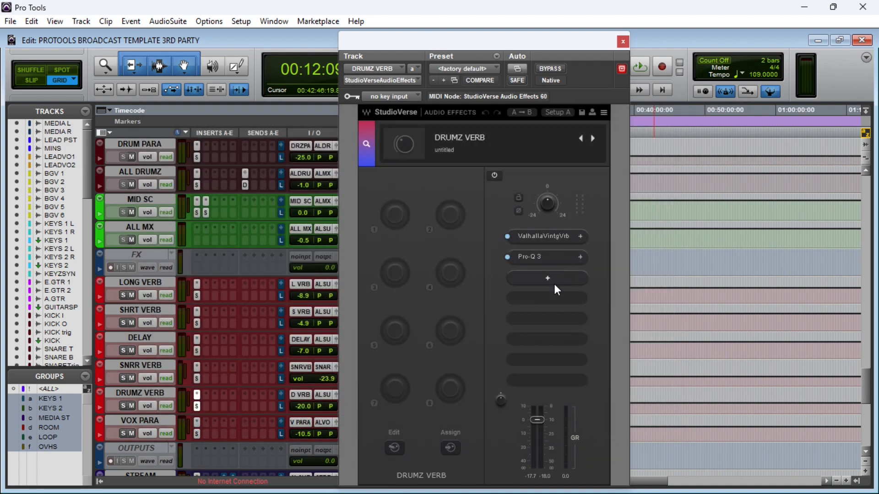
{"action": "left_click", "coordinate": [556, 254]}
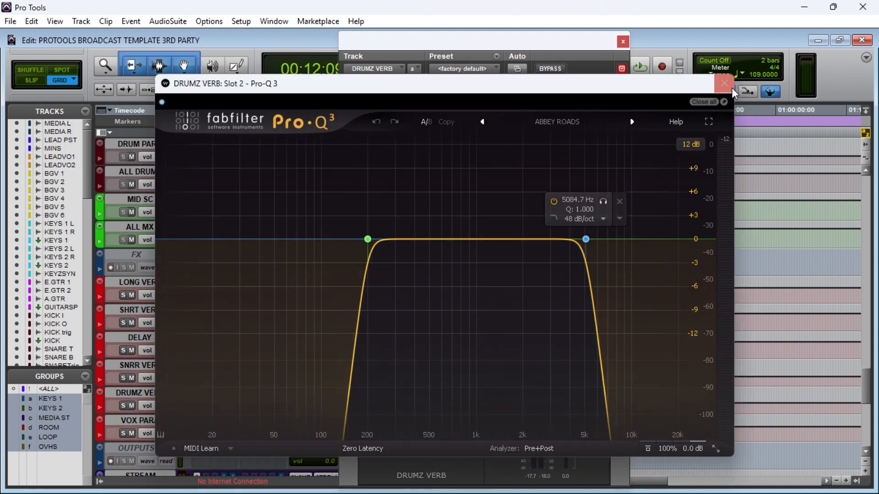
{"action": "left_click", "coordinate": [726, 83]}
{"action": "left_click", "coordinate": [623, 43]}
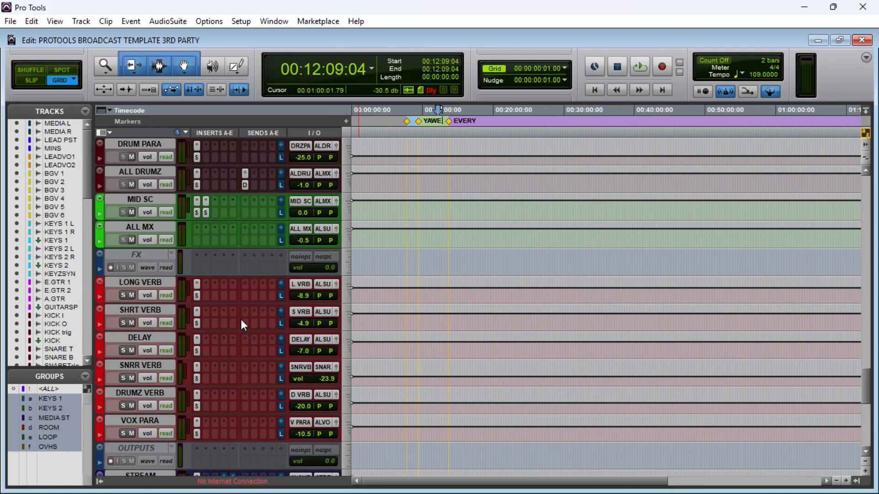
Open VOX PARA's StudioVerse chain and display its CLA-76 compressor
{"action": "left_click", "coordinate": [196, 433]}
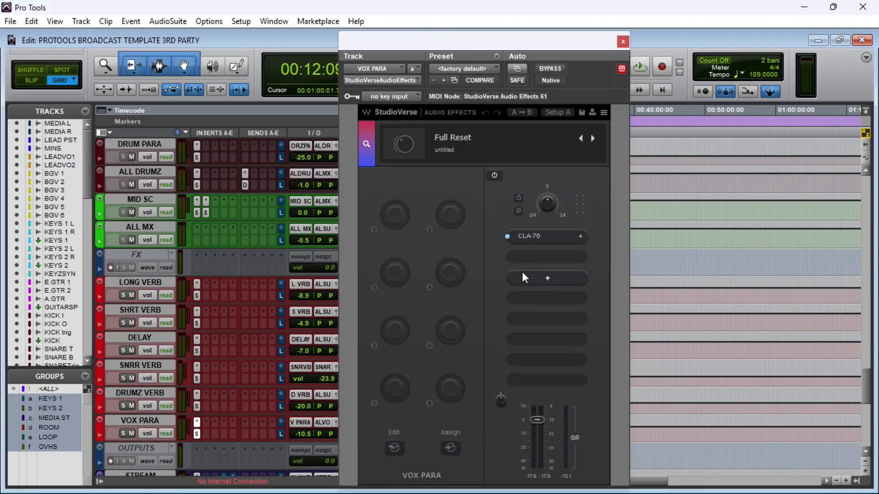
{"action": "left_click", "coordinate": [543, 240]}
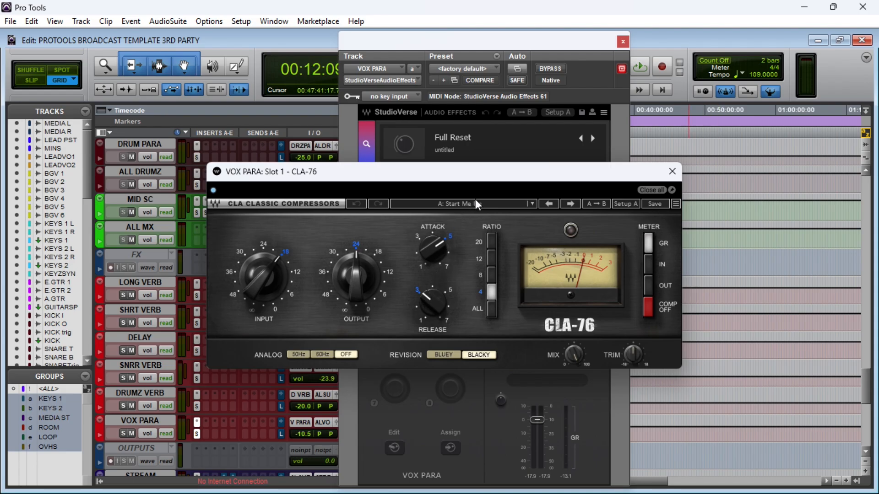
Close the CLA-76 and VOX PARA's StudioVerse window, and look over the bus, output and VCA tracks
{"action": "left_click", "coordinate": [672, 172]}
{"action": "left_click", "coordinate": [624, 42]}
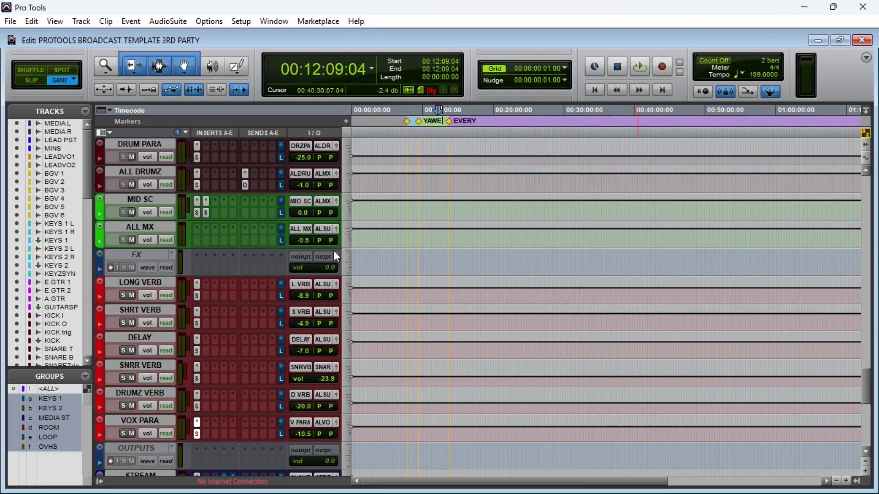
{"action": "scroll", "coordinate": [304, 289], "scroll_direction": "down", "scroll_amount": 3}
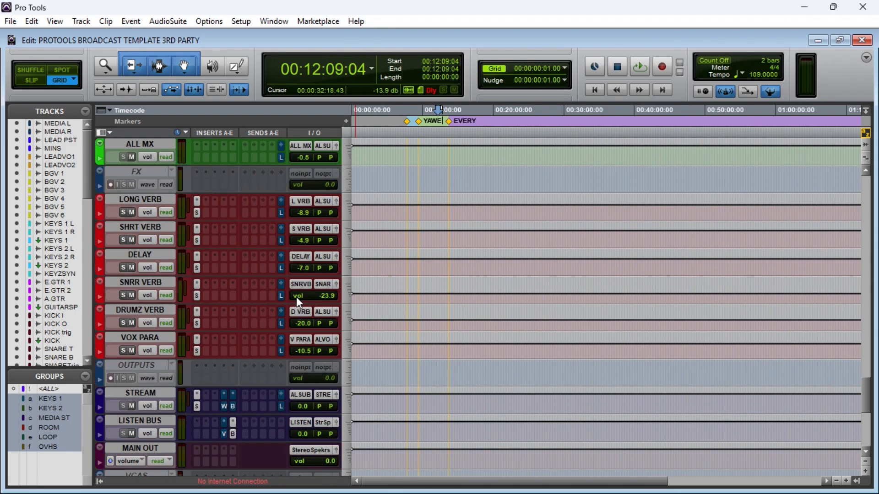
{"action": "scroll", "coordinate": [286, 323], "scroll_direction": "up", "scroll_amount": 6}
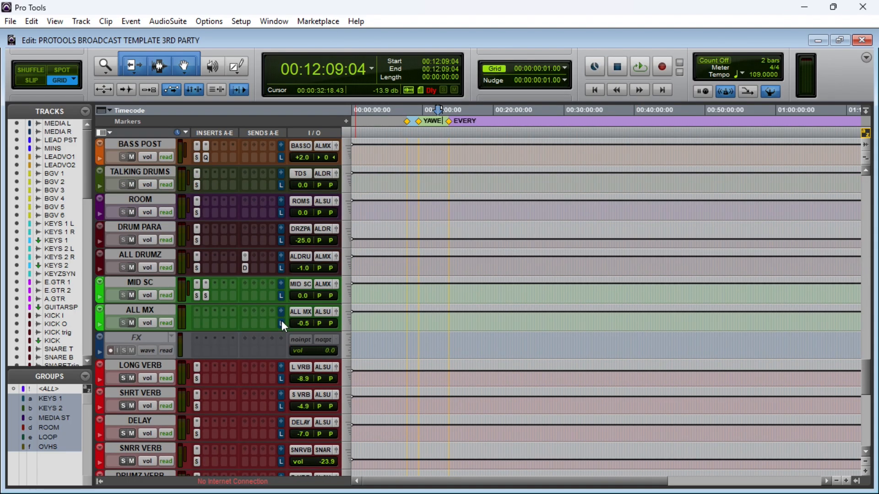
{"action": "scroll", "coordinate": [280, 322], "scroll_direction": "up", "scroll_amount": 6}
{"action": "scroll", "coordinate": [277, 296], "scroll_direction": "up", "scroll_amount": 5}
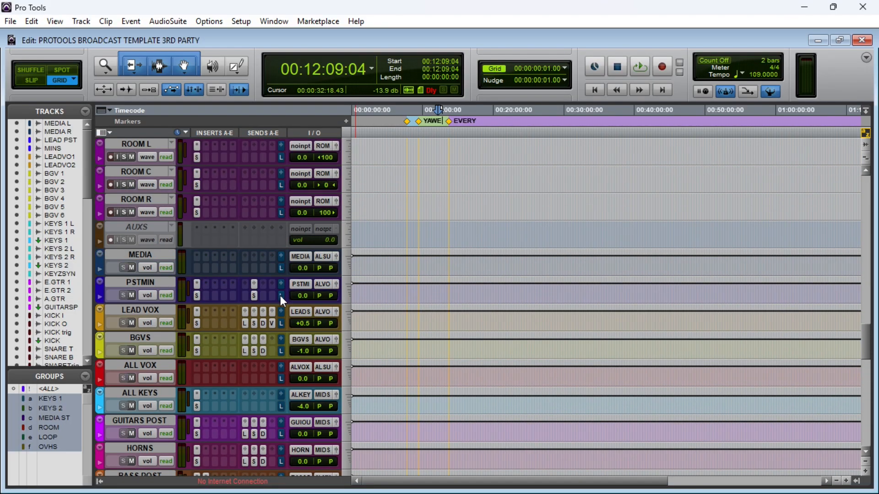
{"action": "scroll", "coordinate": [282, 307], "scroll_direction": "down", "scroll_amount": 7}
{"action": "scroll", "coordinate": [283, 316], "scroll_direction": "down", "scroll_amount": 18}
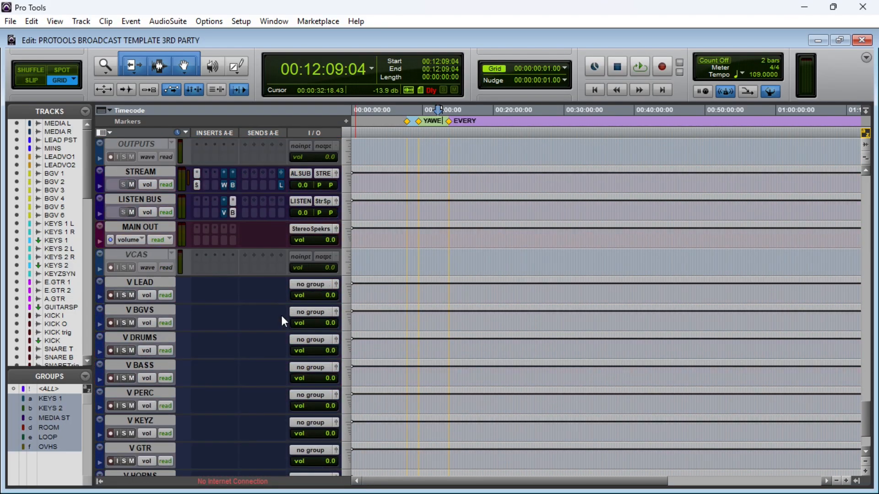
{"action": "scroll", "coordinate": [284, 312], "scroll_direction": "up", "scroll_amount": 4}
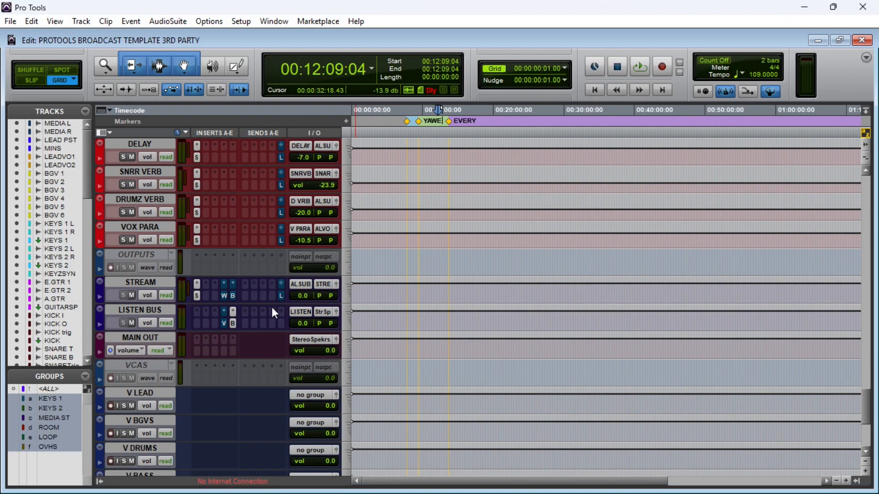
Open STREAM's StudioVerse chain, inspect the sides high-pass filter in its F6-RTA, and close the equalizer
{"action": "left_click", "coordinate": [197, 297]}
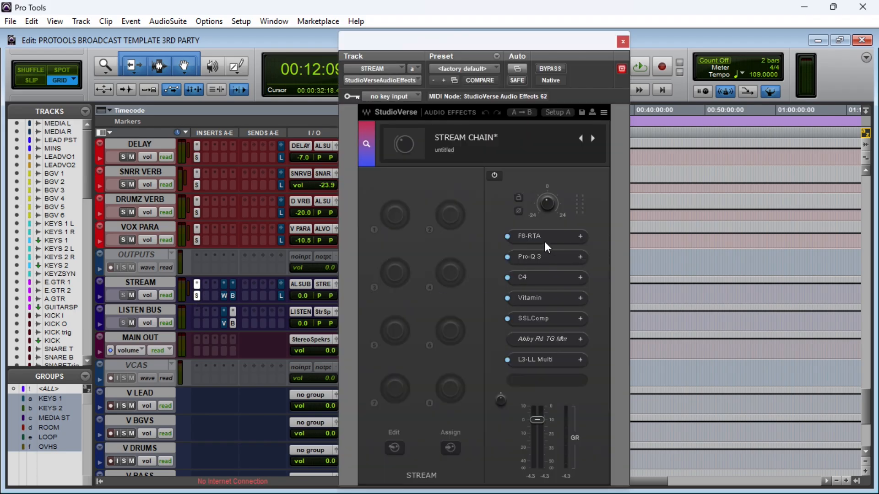
{"action": "left_click", "coordinate": [531, 236]}
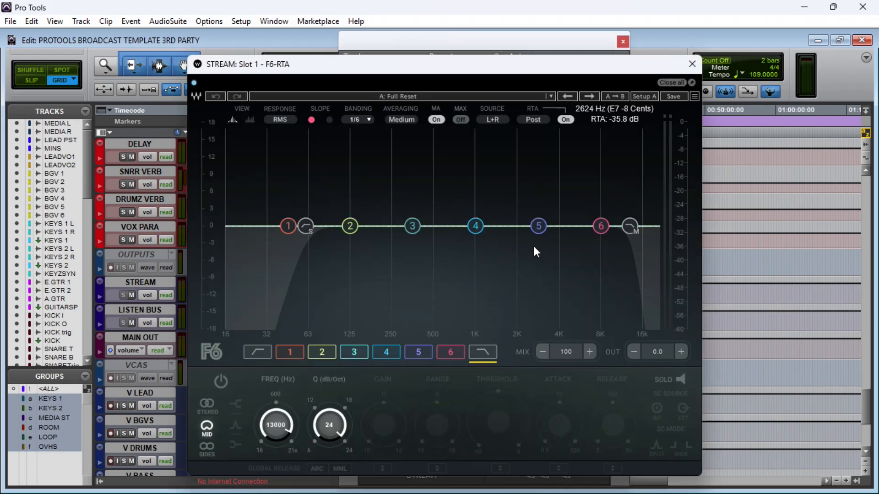
{"action": "left_click", "coordinate": [303, 226]}
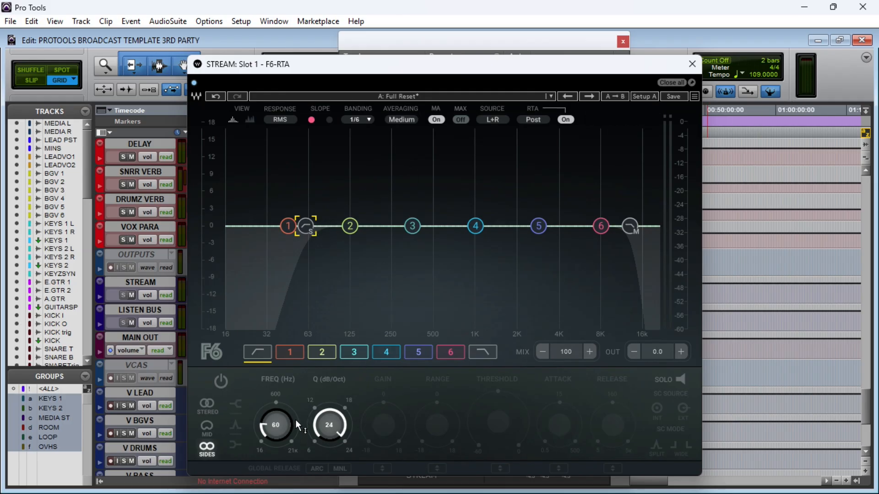
{"action": "left_click", "coordinate": [692, 64]}
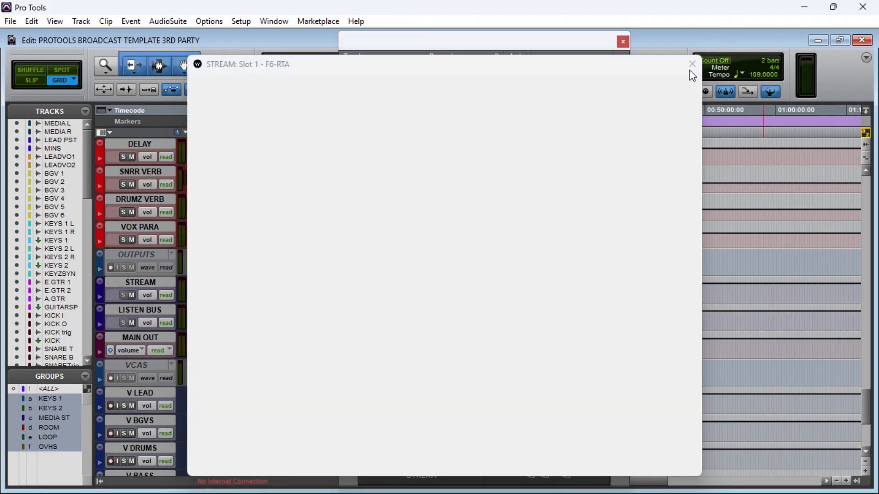
Review the Brickwall low-cut and boost bands of the STREAM chain's Pro-Q 3, and close it
{"action": "left_click", "coordinate": [537, 257]}
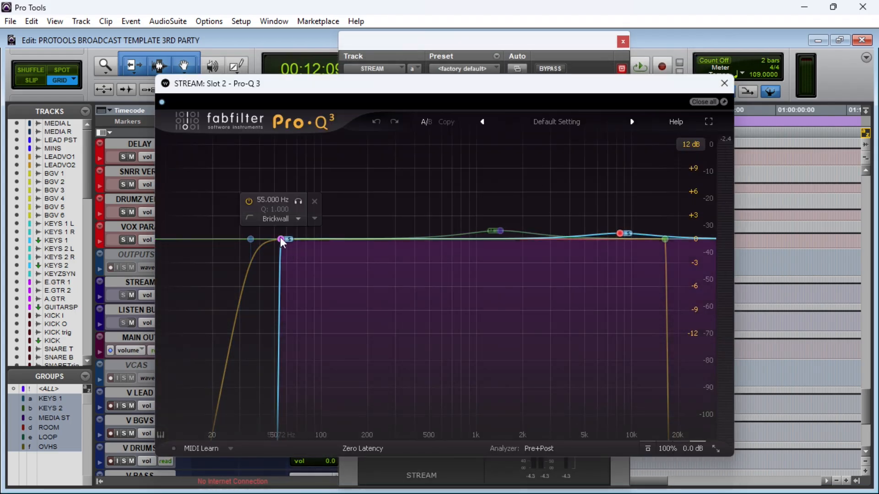
{"action": "left_click", "coordinate": [300, 202]}
{"action": "left_click", "coordinate": [300, 203]}
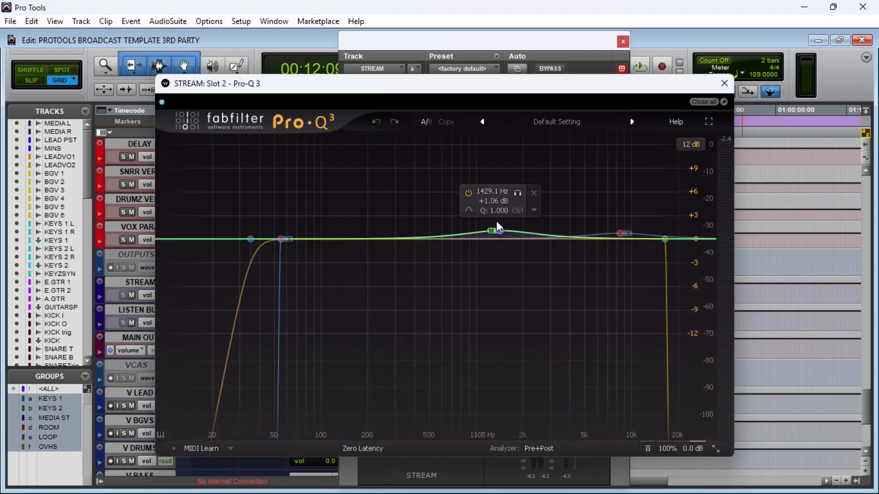
{"action": "left_click", "coordinate": [724, 83]}
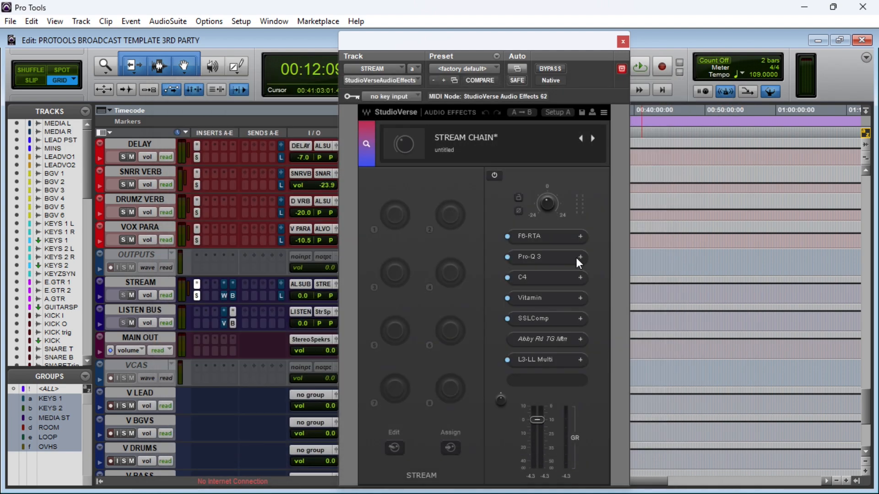
View the STREAM chain's C4 multiband processor, unmute the STREAM track's L send, and close the C4
{"action": "left_click", "coordinate": [549, 277]}
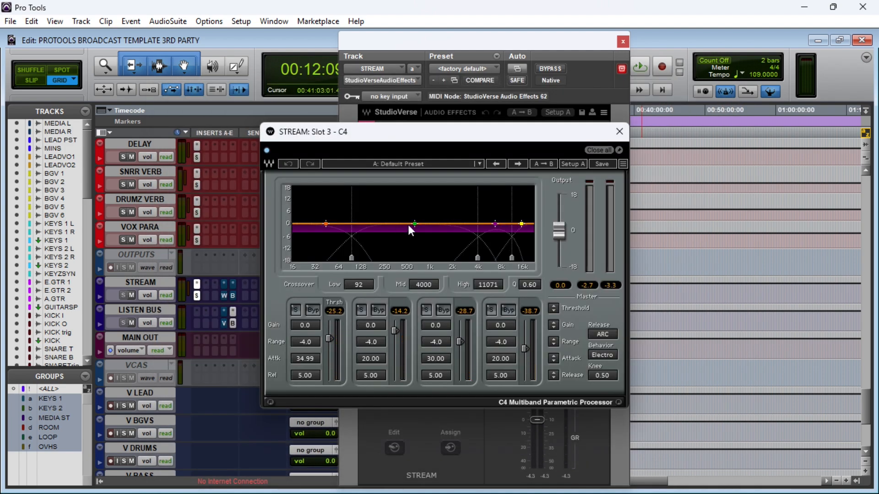
{"action": "left_click_drag", "start_coordinate": [443, 147], "coordinate": [578, 144]}
{"action": "left_click", "coordinate": [281, 297]}
{"action": "left_click_drag", "start_coordinate": [624, 133], "coordinate": [548, 134]}
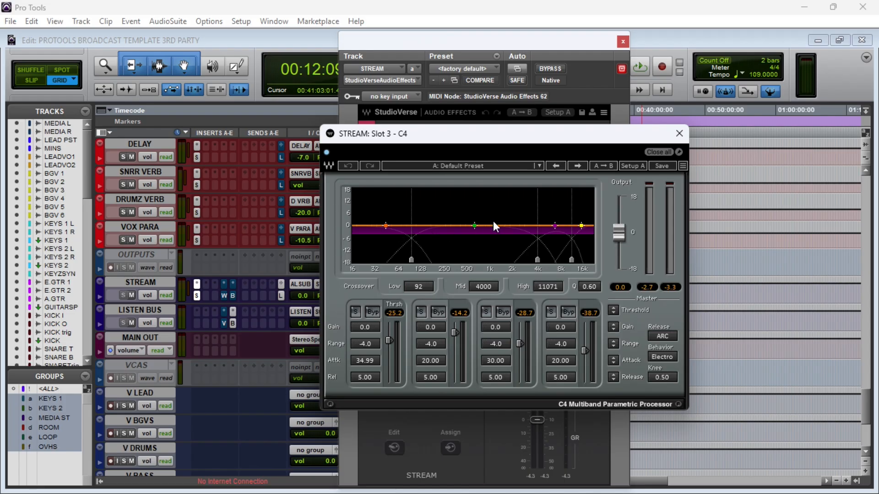
{"action": "left_click", "coordinate": [679, 132]}
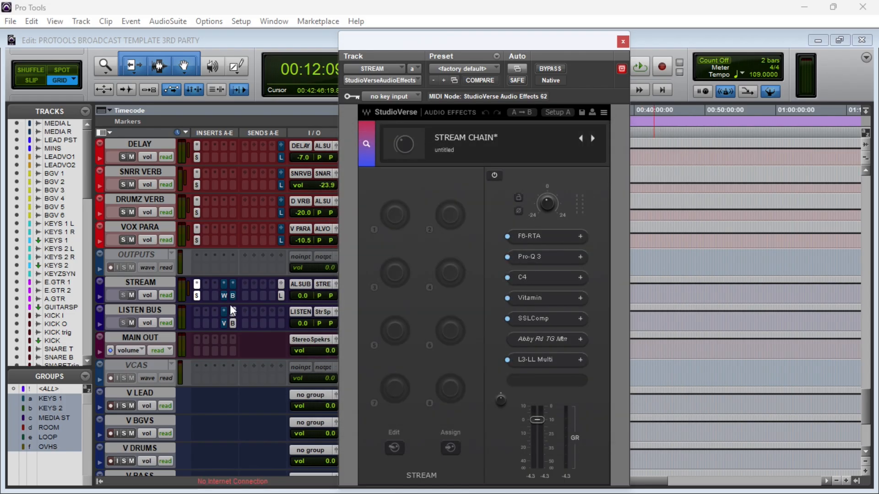
Inspect the Vitamin and SSLComp settings in the STREAM chain, closing each plug-in
{"action": "left_click", "coordinate": [546, 297]}
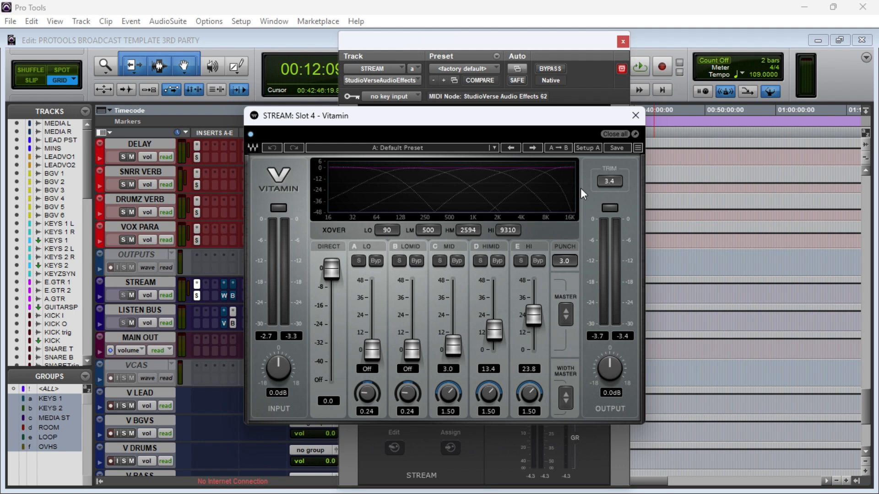
{"action": "left_click", "coordinate": [636, 116]}
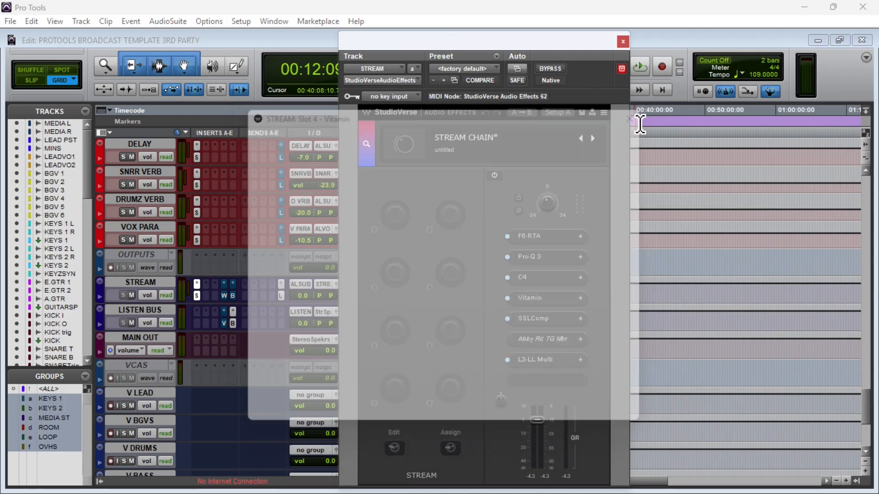
{"action": "left_click", "coordinate": [553, 322]}
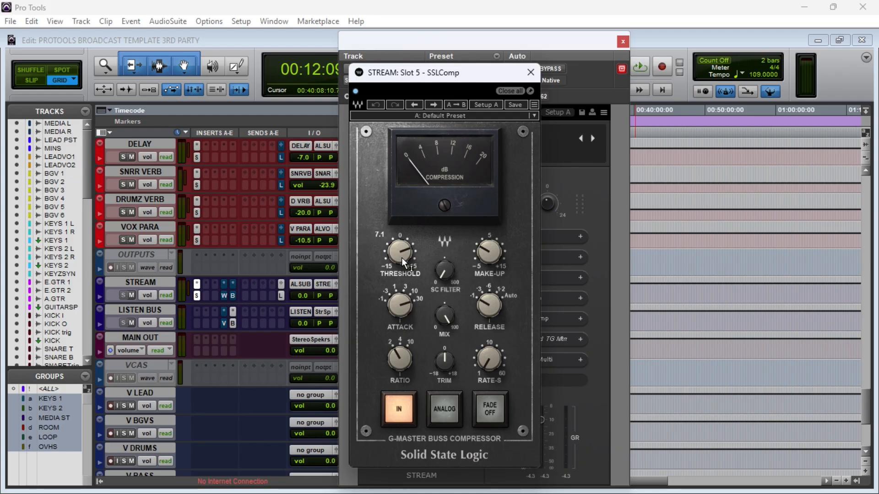
{"action": "mouse_move", "coordinate": [403, 310]}
{"action": "left_click", "coordinate": [498, 306]}
{"action": "left_click", "coordinate": [529, 71]}
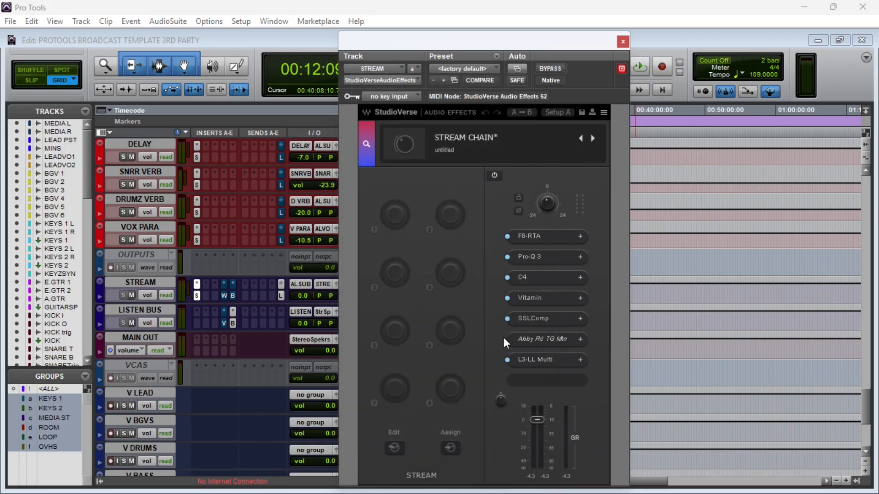
Review the L3-LL Multi limiter in the STREAM chain, and close the plug-in and STREAM's StudioVerse window
{"action": "left_click", "coordinate": [541, 361]}
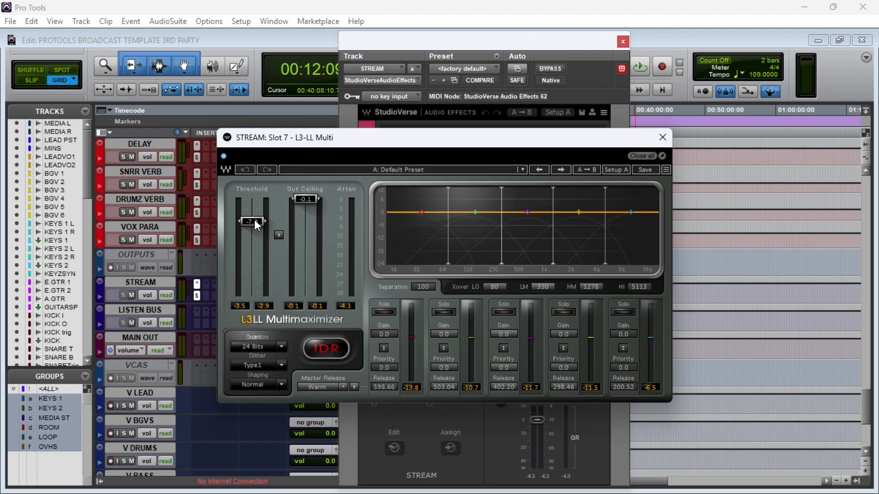
{"action": "left_click", "coordinate": [663, 137]}
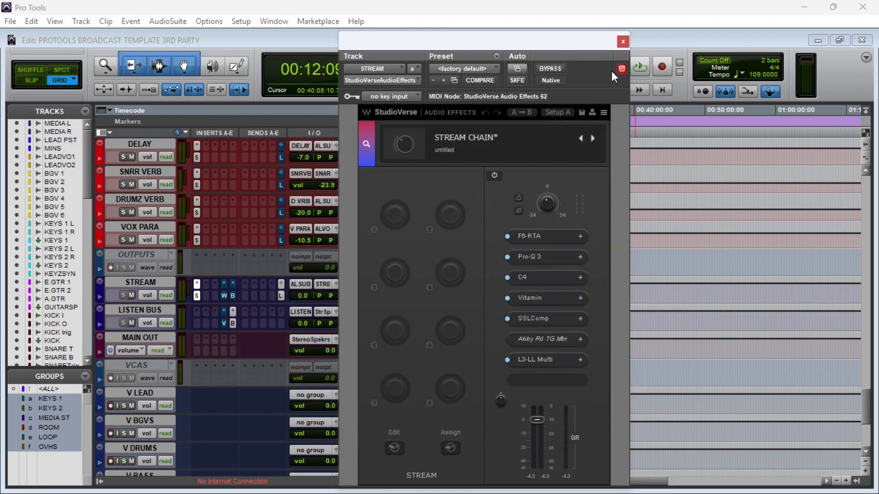
{"action": "left_click", "coordinate": [625, 41]}
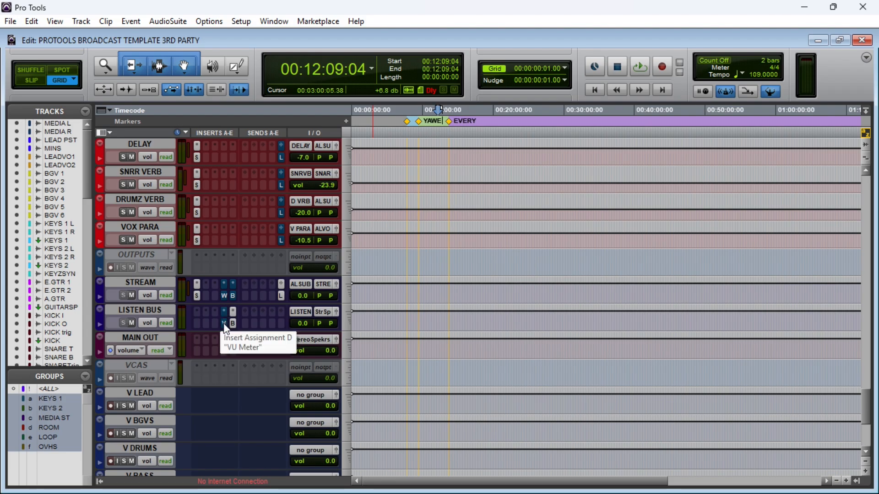
Take STREAM's WLM Meter insert out of bypass, open the meter, and toggle its bypass on and off
{"action": "left_click", "coordinate": [224, 296], "text": "ctrl"}
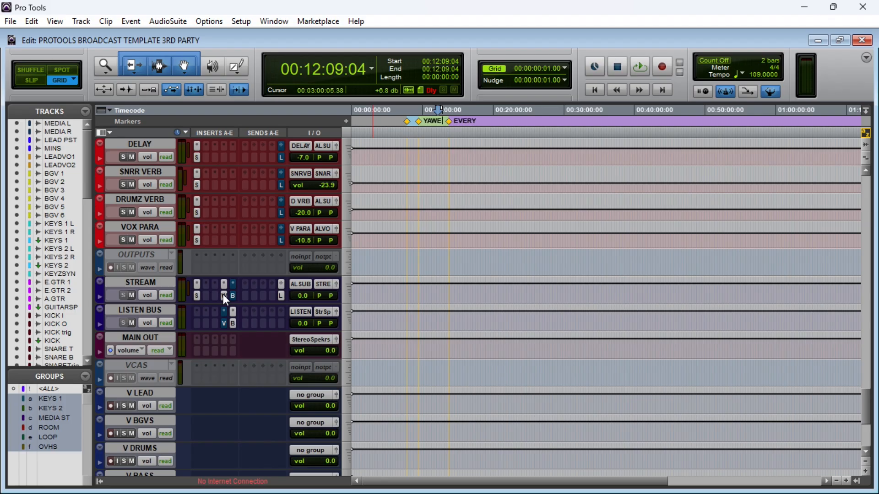
{"action": "left_click", "coordinate": [224, 296]}
{"action": "left_click_drag", "start_coordinate": [524, 51], "coordinate": [527, 68]}
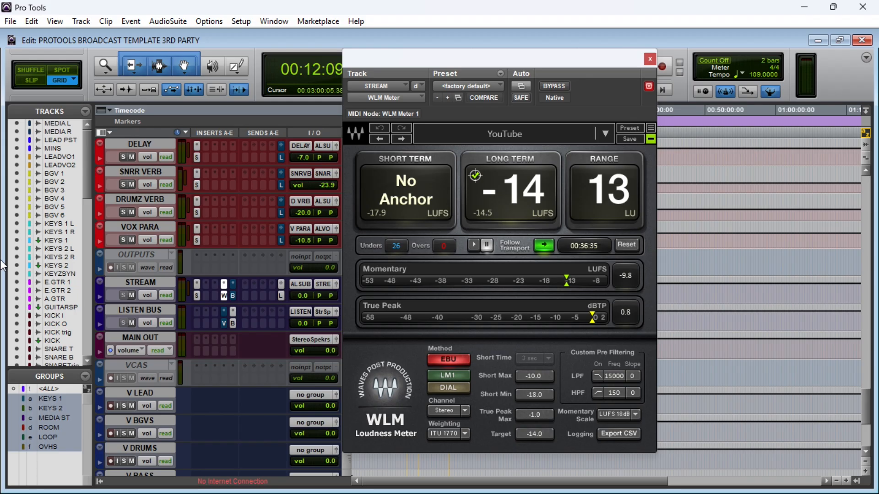
{"action": "mouse_move", "coordinate": [732, 484]}
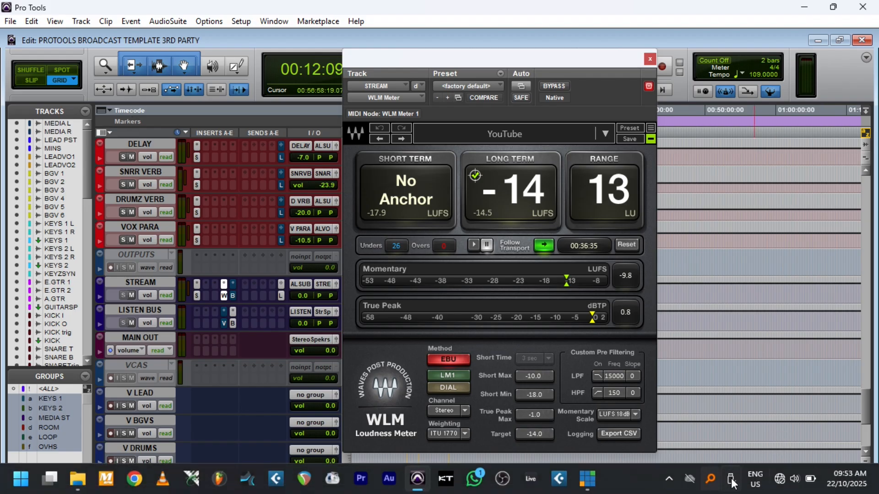
{"action": "left_click", "coordinate": [222, 295], "text": "ctrl"}
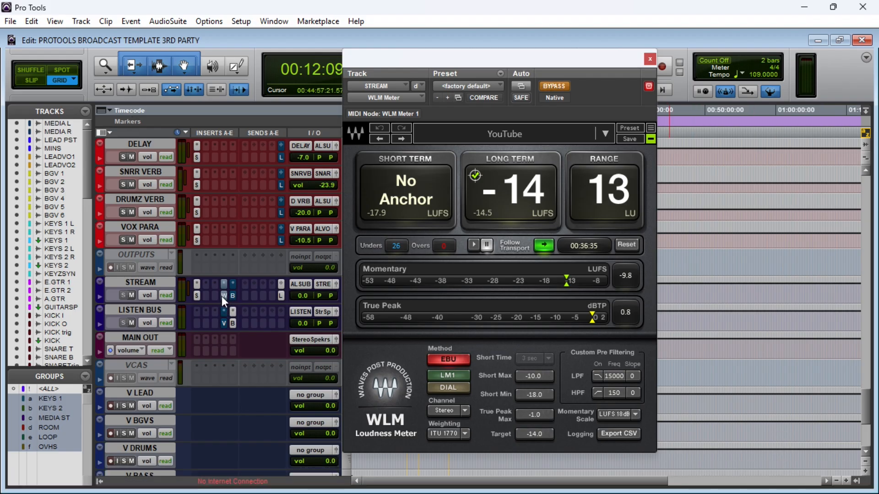
{"action": "left_click", "coordinate": [222, 296], "text": "ctrl"}
Look back over the bus tracks up to GUITARS POST, and move the WLM Meter window clear of the track columns
{"action": "scroll", "coordinate": [234, 335], "scroll_direction": "down", "scroll_amount": 5}
{"action": "scroll", "coordinate": [231, 330], "scroll_direction": "up", "scroll_amount": 4}
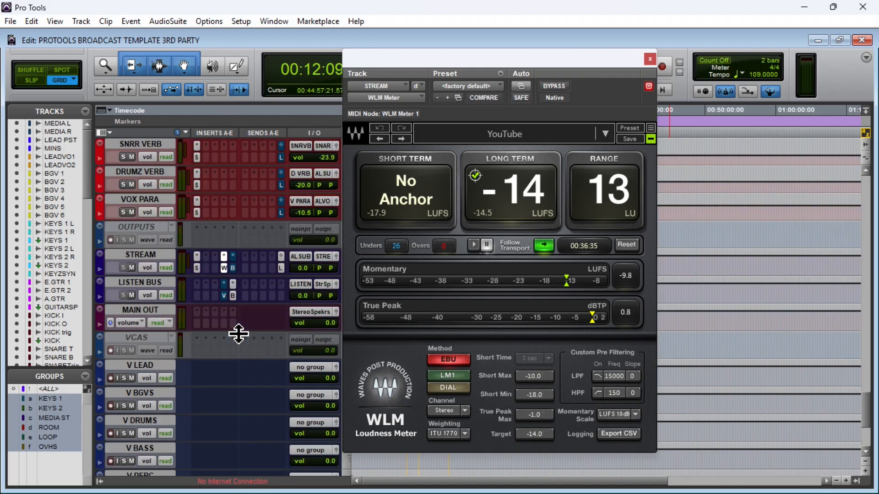
{"action": "scroll", "coordinate": [238, 334], "scroll_direction": "up", "scroll_amount": 5}
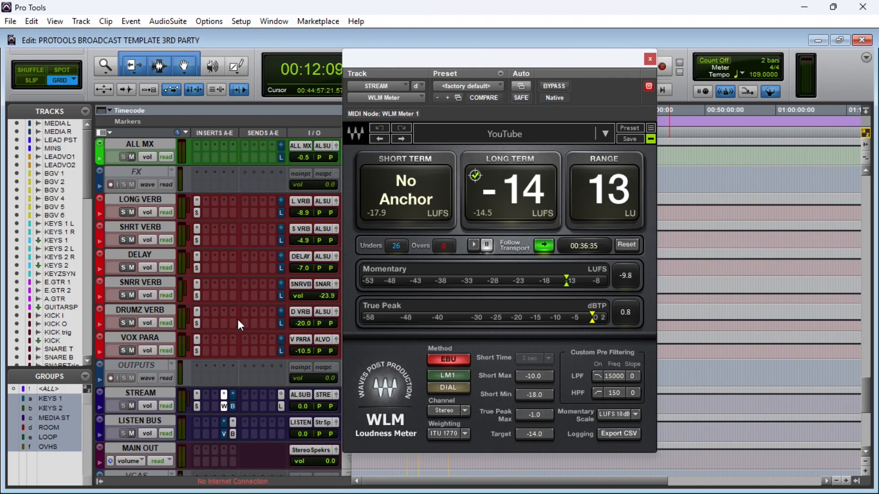
{"action": "scroll", "coordinate": [237, 319], "scroll_direction": "up", "scroll_amount": 8}
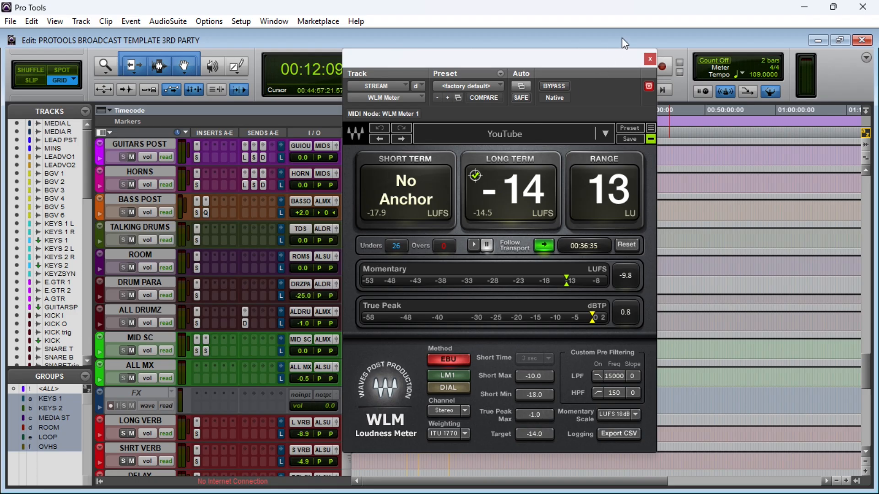
{"action": "left_click_drag", "start_coordinate": [569, 64], "coordinate": [673, 50]}
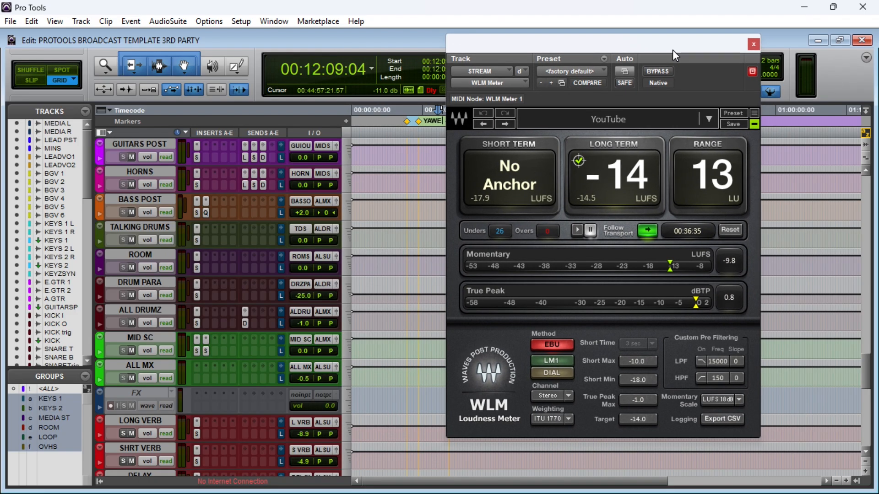
Select the tracks from VCAS through V HORNS, and close the WLM Meter window
{"action": "scroll", "coordinate": [235, 273], "scroll_direction": "down", "scroll_amount": 13}
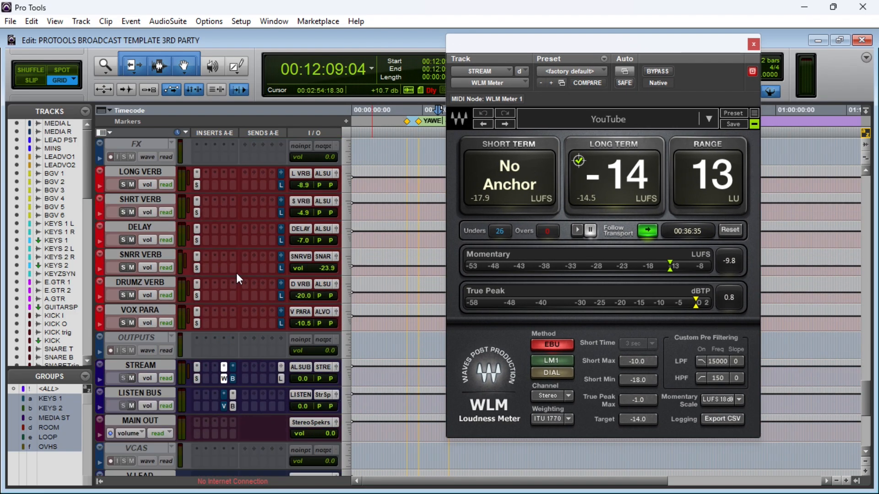
{"action": "scroll", "coordinate": [237, 272], "scroll_direction": "down", "scroll_amount": 3}
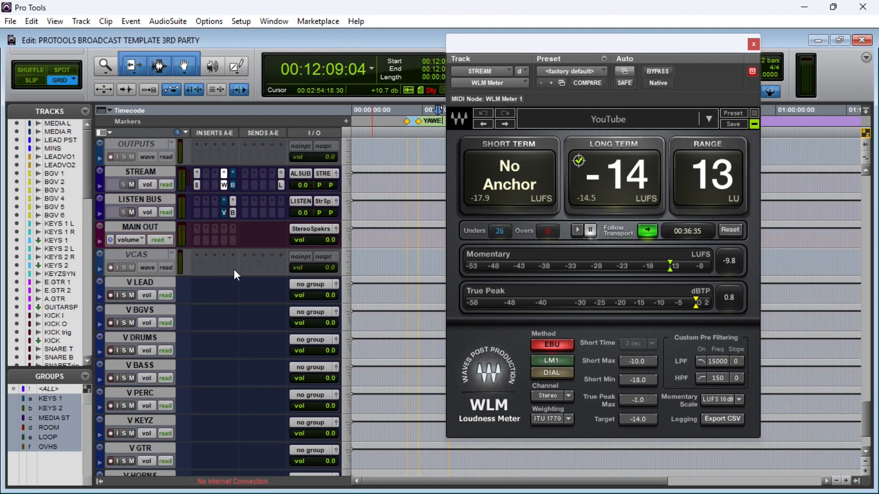
{"action": "left_click", "coordinate": [154, 258]}
{"action": "scroll", "coordinate": [165, 312], "scroll_direction": "down", "scroll_amount": 3}
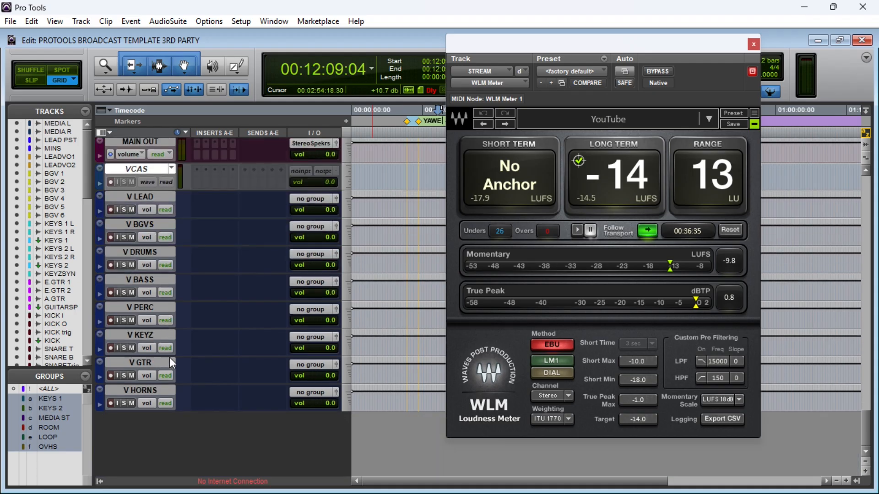
{"action": "left_click", "coordinate": [160, 389], "text": "shift"}
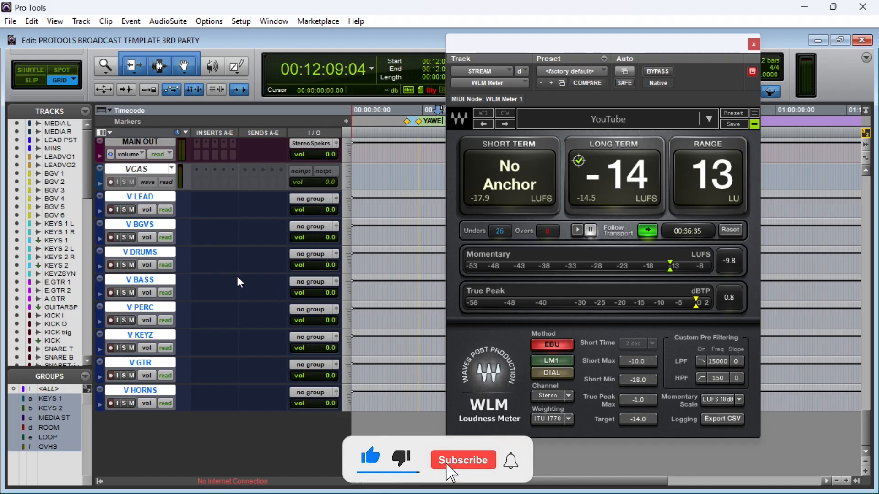
{"action": "scroll", "coordinate": [237, 278], "scroll_direction": "up", "scroll_amount": 3}
{"action": "scroll", "coordinate": [243, 281], "scroll_direction": "up", "scroll_amount": 1}
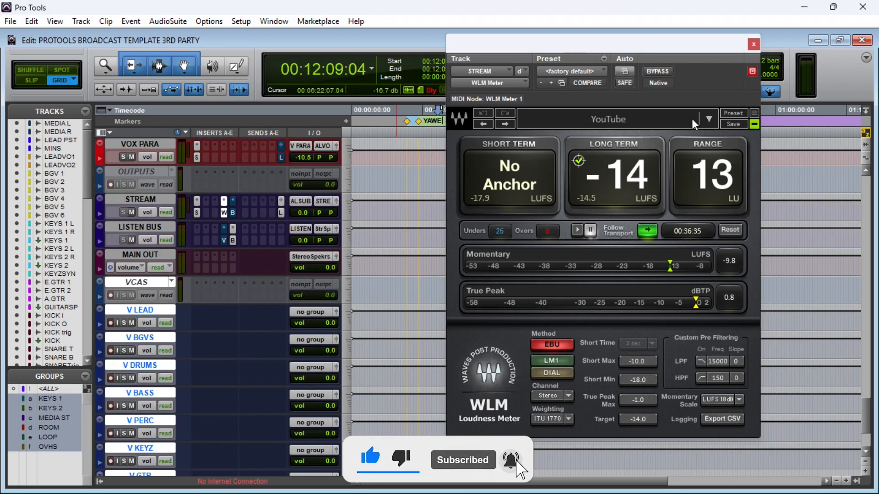
{"action": "left_click", "coordinate": [753, 44]}
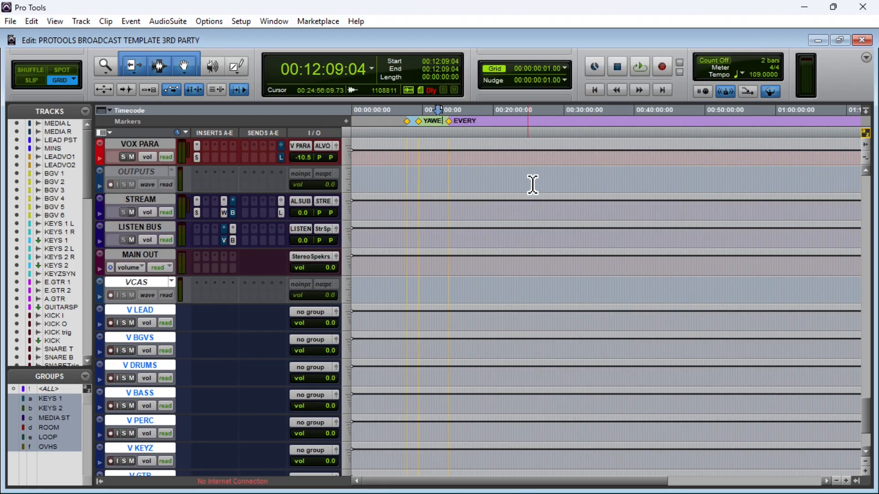